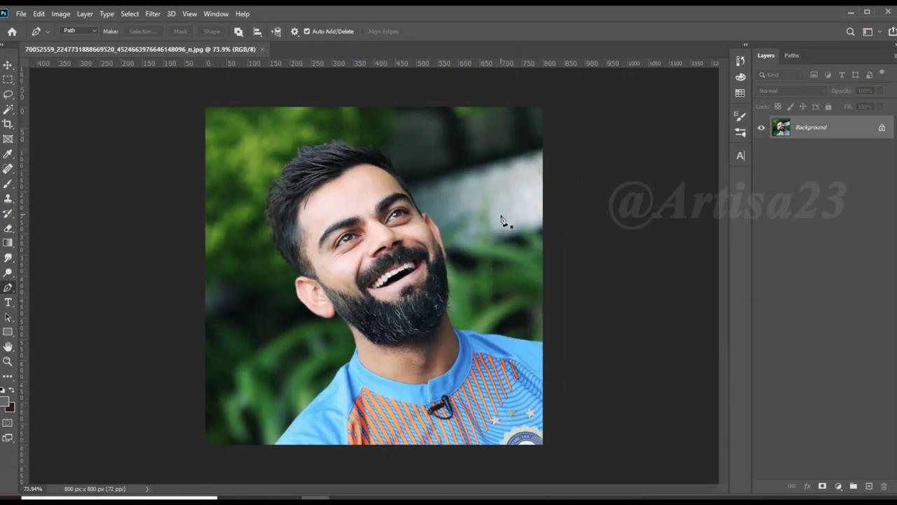
Step: Start the pen path at the shirt's bottom edge and trace it up toward the neck
{"action": "scroll", "coordinate": [266, 455], "scroll_direction": "up", "scroll_amount": 4}
{"action": "scroll", "coordinate": [267, 380], "scroll_direction": "up", "scroll_amount": 3}
{"action": "left_click", "coordinate": [257, 376]}
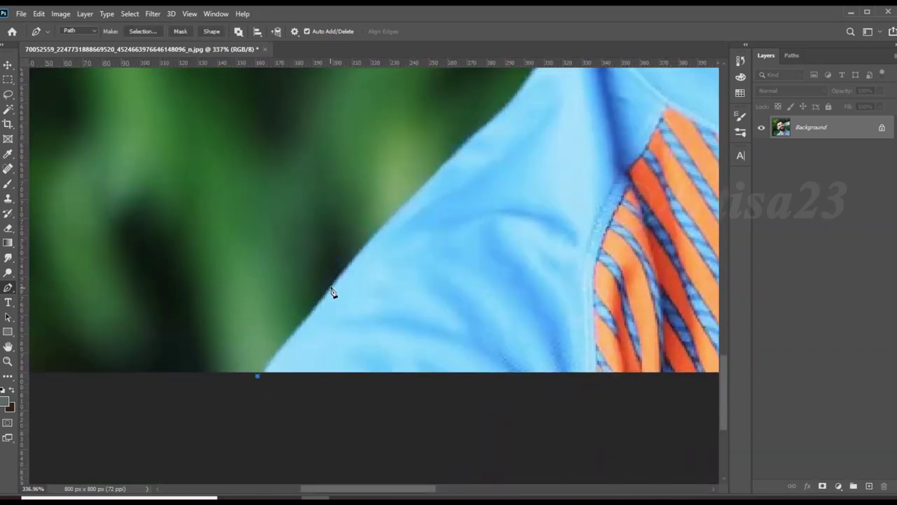
{"action": "scroll", "coordinate": [333, 293], "scroll_direction": "up", "scroll_amount": 3}
{"action": "left_click", "coordinate": [264, 363]}
{"action": "left_click", "coordinate": [373, 256]}
{"action": "scroll", "coordinate": [372, 256], "scroll_direction": "up", "scroll_amount": 1}
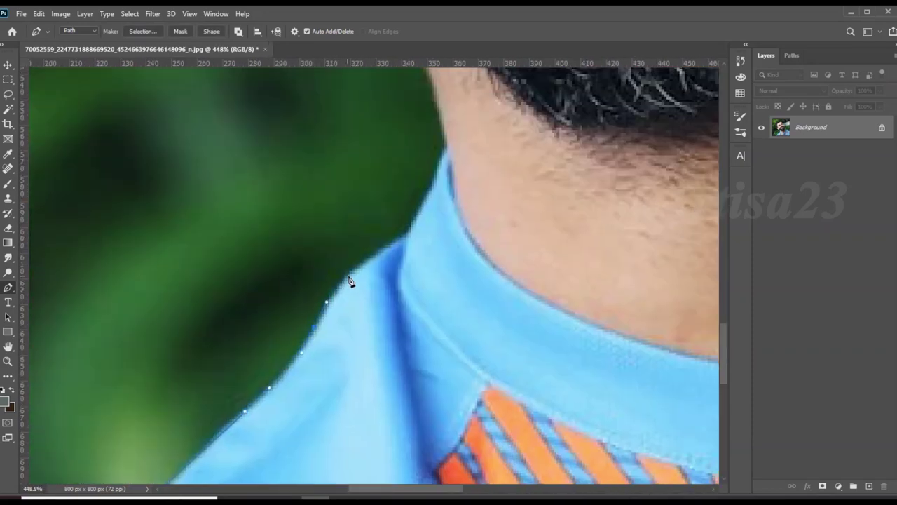
{"action": "scroll", "coordinate": [408, 242], "scroll_direction": "up", "scroll_amount": 2}
{"action": "scroll", "coordinate": [363, 237], "scroll_direction": "up", "scroll_amount": 4}
{"action": "left_click_drag", "start_coordinate": [334, 261], "coordinate": [309, 223]}
Step: Curve the pen path around the earlobe with smoothed anchors
{"action": "left_click_drag", "start_coordinate": [242, 151], "coordinate": [396, 264]}
{"action": "left_click", "coordinate": [397, 264]}
{"action": "mouse_move", "coordinate": [381, 313]}
{"action": "left_mouse_down"}
{"action": "mouse_move", "coordinate": [392, 265]}
{"action": "mouse_move", "coordinate": [389, 309]}
{"action": "left_mouse_up"}
{"action": "scroll", "coordinate": [391, 264], "scroll_direction": "up", "scroll_amount": 2}
{"action": "left_click_drag", "start_coordinate": [323, 358], "coordinate": [307, 365]}
{"action": "mouse_move", "coordinate": [219, 337]}
{"action": "left_mouse_down"}
{"action": "mouse_move", "coordinate": [200, 323]}
{"action": "mouse_move", "coordinate": [383, 402]}
{"action": "left_mouse_up"}
{"action": "left_click_drag", "start_coordinate": [319, 362], "coordinate": [286, 342]}
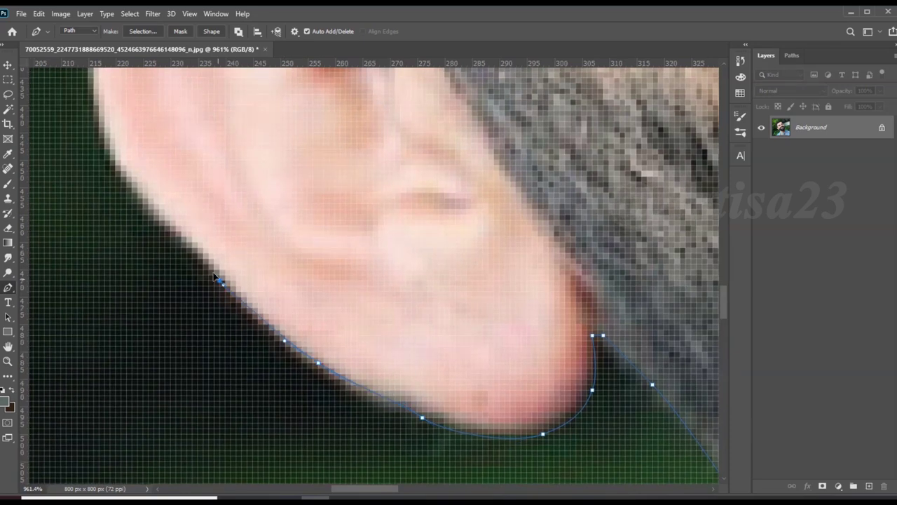
{"action": "left_click_drag", "start_coordinate": [215, 278], "coordinate": [196, 256]}
{"action": "left_click_drag", "start_coordinate": [145, 208], "coordinate": [250, 335]}
Step: Continue the path up the back of the ear and over its top
{"action": "left_click_drag", "start_coordinate": [193, 171], "coordinate": [193, 151]}
{"action": "left_click_drag", "start_coordinate": [190, 91], "coordinate": [170, 257]}
{"action": "left_click_drag", "start_coordinate": [168, 258], "coordinate": [171, 225]}
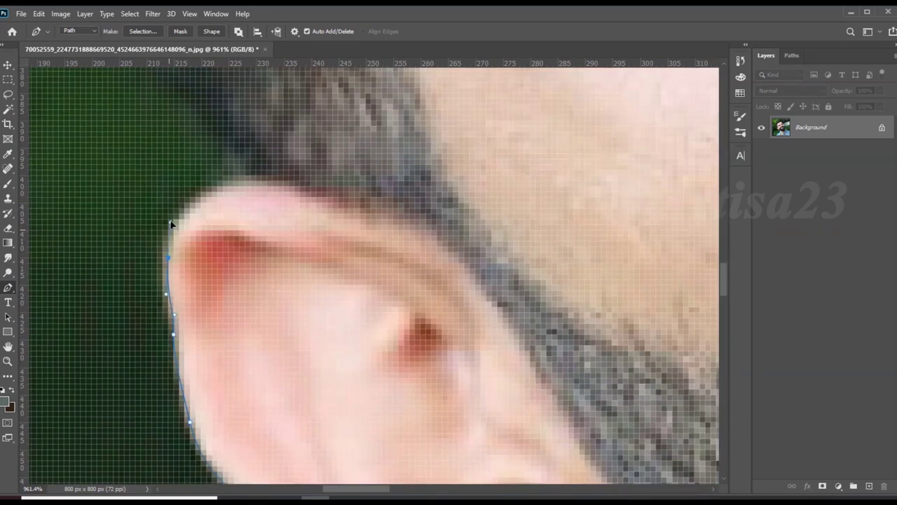
{"action": "left_click_drag", "start_coordinate": [233, 184], "coordinate": [262, 295]}
{"action": "left_click", "coordinate": [270, 281]}
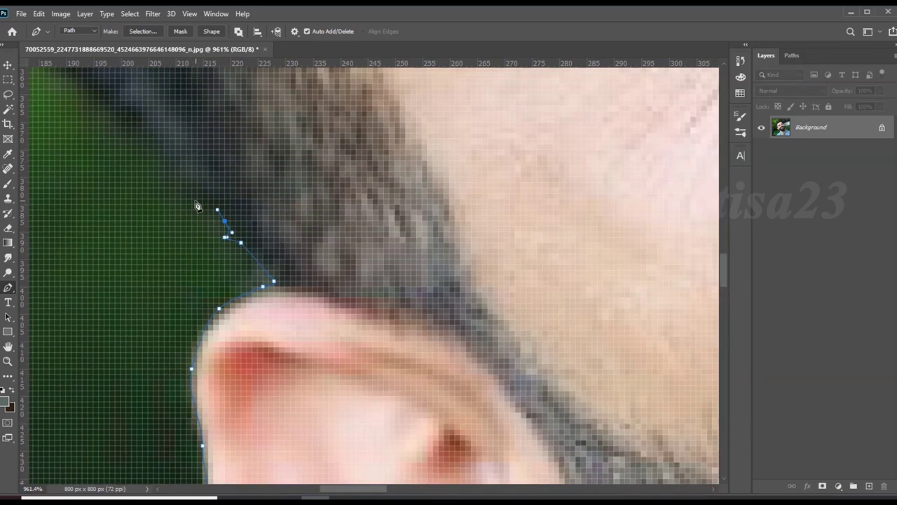
{"action": "left_click_drag", "start_coordinate": [158, 154], "coordinate": [149, 145]}
{"action": "left_click_drag", "start_coordinate": [143, 140], "coordinate": [254, 281]}
Step: Place anchors up the hair edge to near the top of the head
{"action": "scroll", "coordinate": [128, 153], "scroll_direction": "down", "scroll_amount": 2}
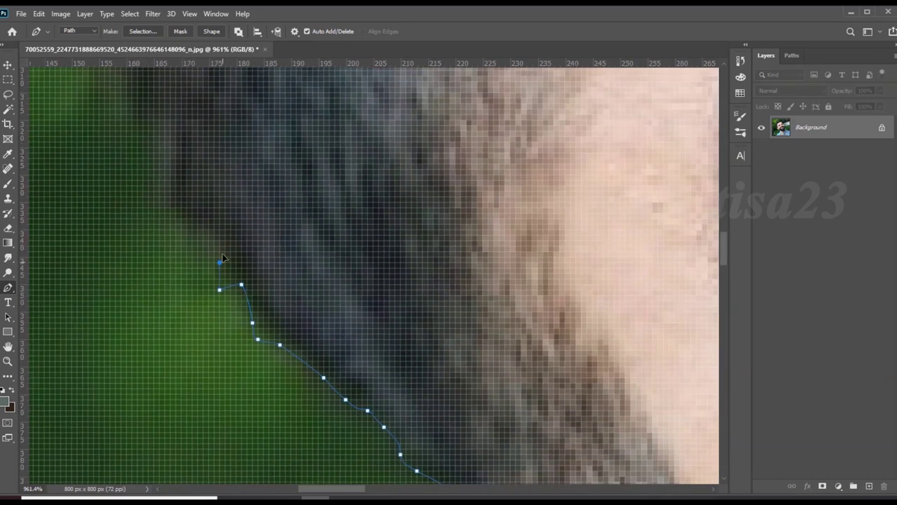
{"action": "scroll", "coordinate": [128, 153], "scroll_direction": "down", "scroll_amount": 2}
{"action": "mouse_move", "coordinate": [170, 210]}
{"action": "left_mouse_down"}
{"action": "mouse_move", "coordinate": [150, 171]}
{"action": "mouse_move", "coordinate": [147, 230]}
{"action": "mouse_move", "coordinate": [169, 291]}
{"action": "mouse_move", "coordinate": [228, 307]}
{"action": "left_mouse_up"}
{"action": "left_click", "coordinate": [194, 291]}
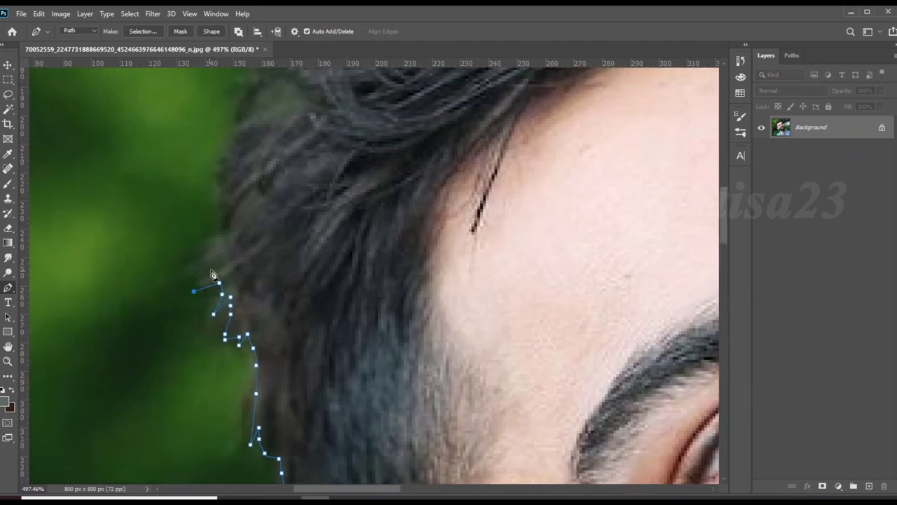
{"action": "left_click_drag", "start_coordinate": [219, 150], "coordinate": [218, 266]}
{"action": "left_click", "coordinate": [227, 232]}
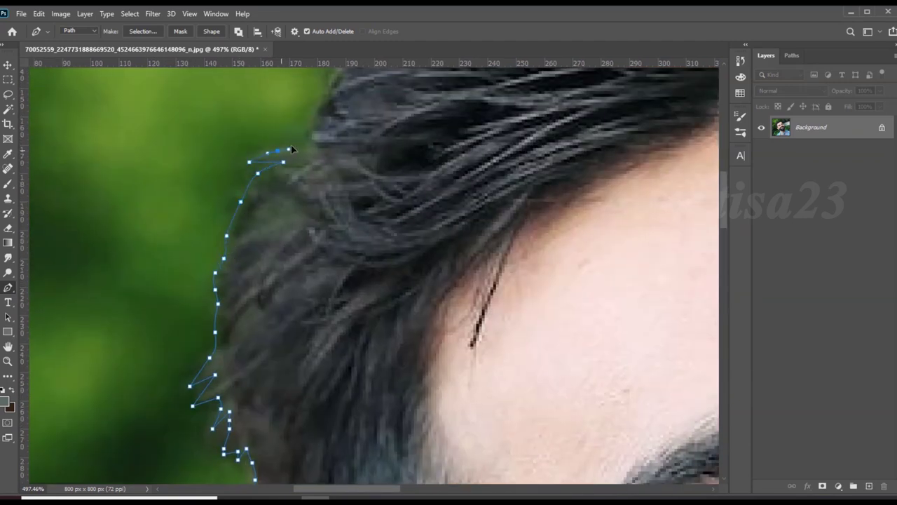
{"action": "scroll", "coordinate": [291, 146], "scroll_direction": "down", "scroll_amount": 2}
{"action": "left_click", "coordinate": [277, 235]}
{"action": "scroll", "coordinate": [276, 235], "scroll_direction": "up", "scroll_amount": 3}
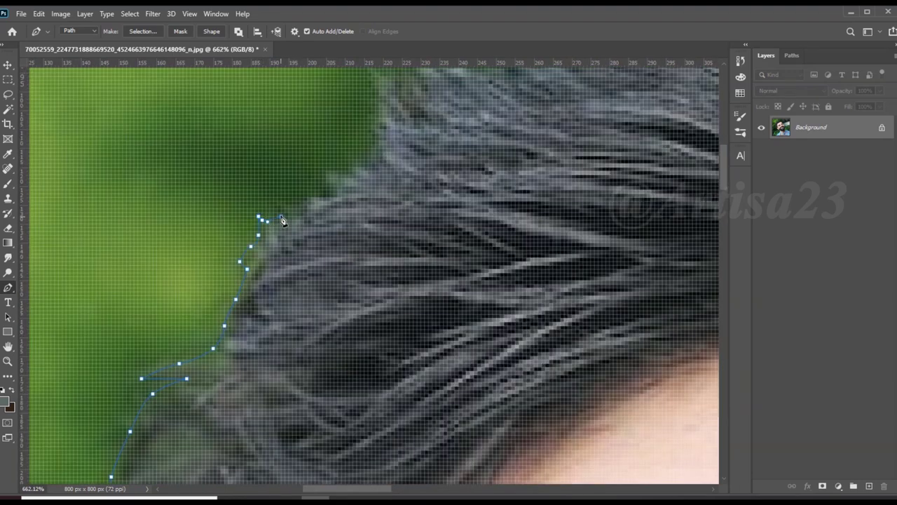
{"action": "left_click_drag", "start_coordinate": [378, 101], "coordinate": [361, 220]}
{"action": "left_click", "coordinate": [358, 195]}
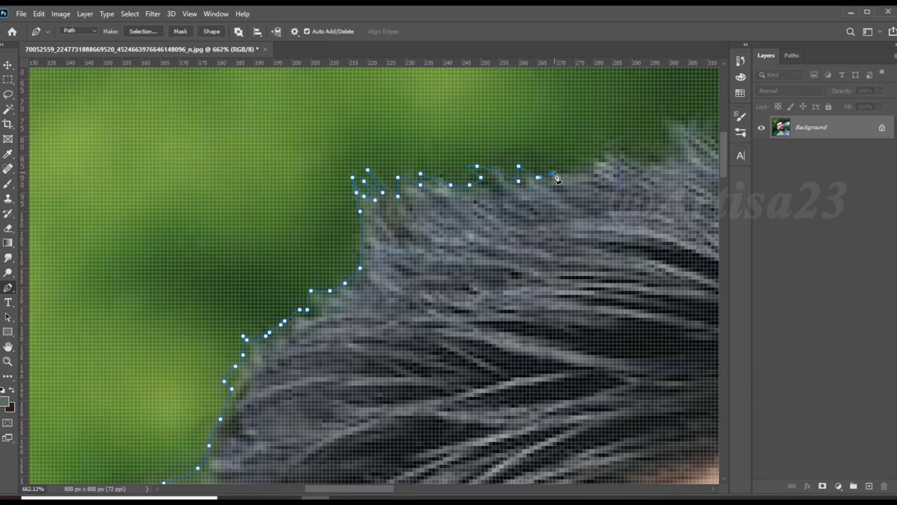
Step: Trace the path across the top of the hair and down its right side toward the temple
{"action": "left_click", "coordinate": [663, 160]}
{"action": "left_click_drag", "start_coordinate": [668, 159], "coordinate": [295, 219]}
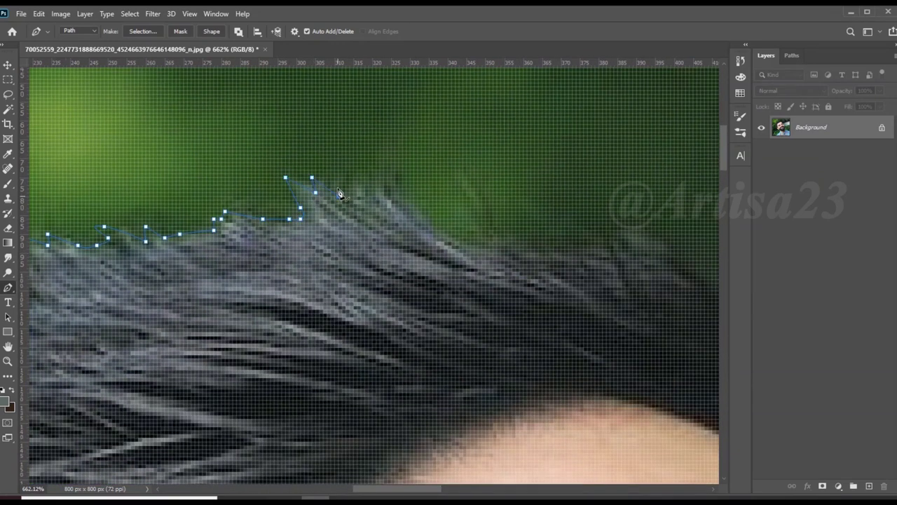
{"action": "left_click", "coordinate": [543, 250]}
{"action": "left_click_drag", "start_coordinate": [577, 248], "coordinate": [295, 206]}
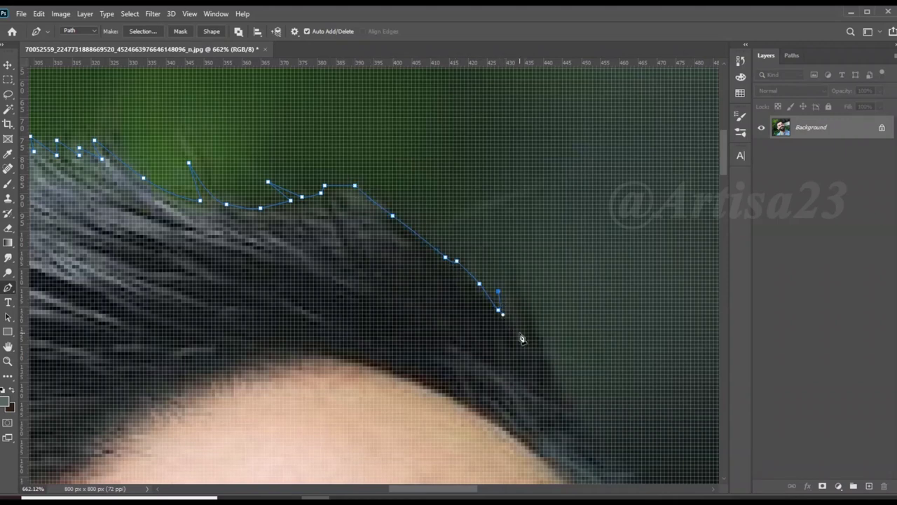
{"action": "left_click_drag", "start_coordinate": [567, 402], "coordinate": [483, 267]}
{"action": "left_click_drag", "start_coordinate": [491, 393], "coordinate": [294, 210]}
{"action": "left_click", "coordinate": [421, 198]}
{"action": "left_click", "coordinate": [431, 217]}
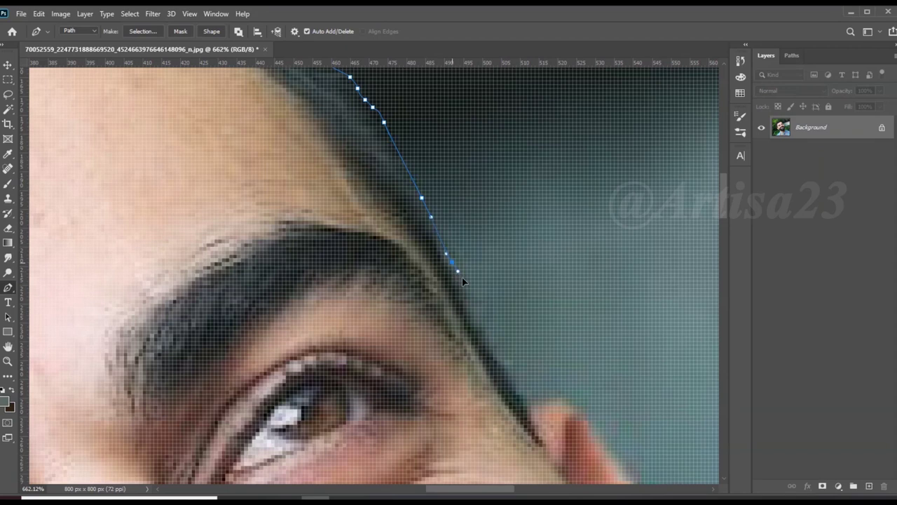
{"action": "left_click_drag", "start_coordinate": [515, 392], "coordinate": [340, 209]}
Step: Continue the path down the right ear and along the neck edge
{"action": "scroll", "coordinate": [333, 227], "scroll_direction": "up", "scroll_amount": 2}
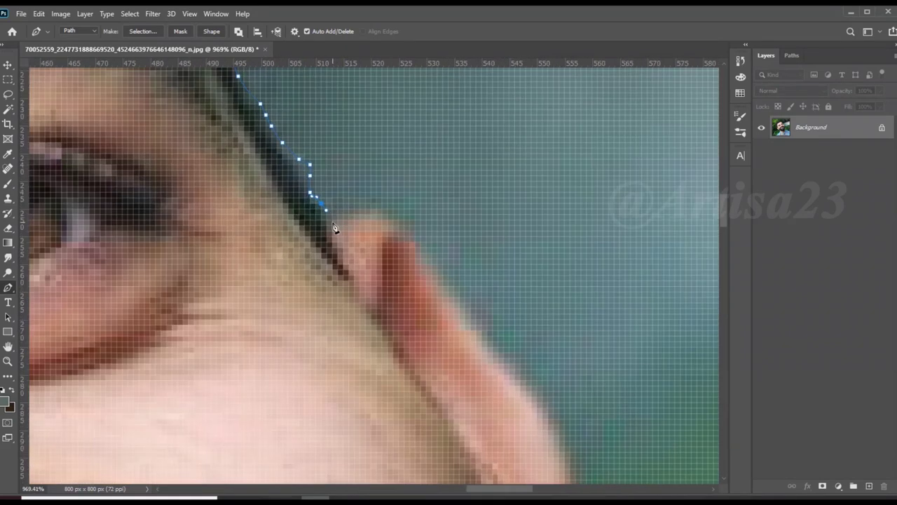
{"action": "left_click_drag", "start_coordinate": [517, 381], "coordinate": [414, 280]}
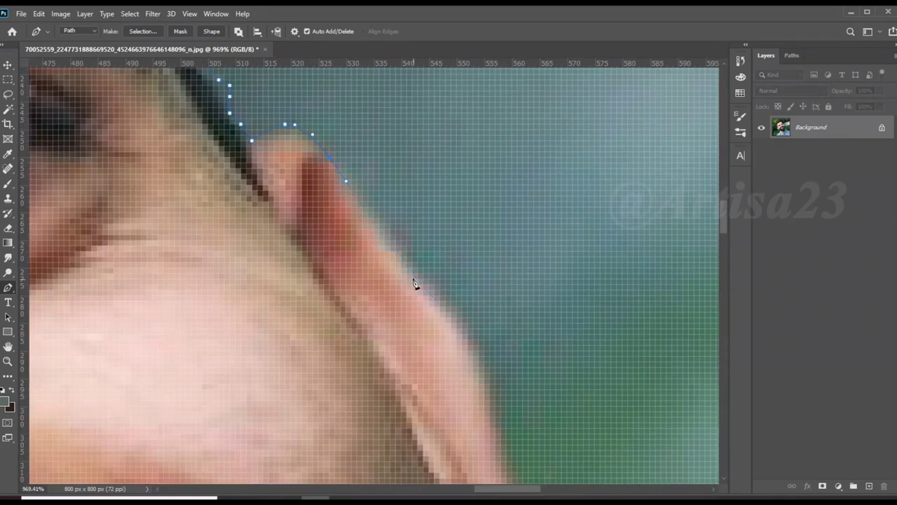
{"action": "left_click_drag", "start_coordinate": [493, 397], "coordinate": [387, 247]}
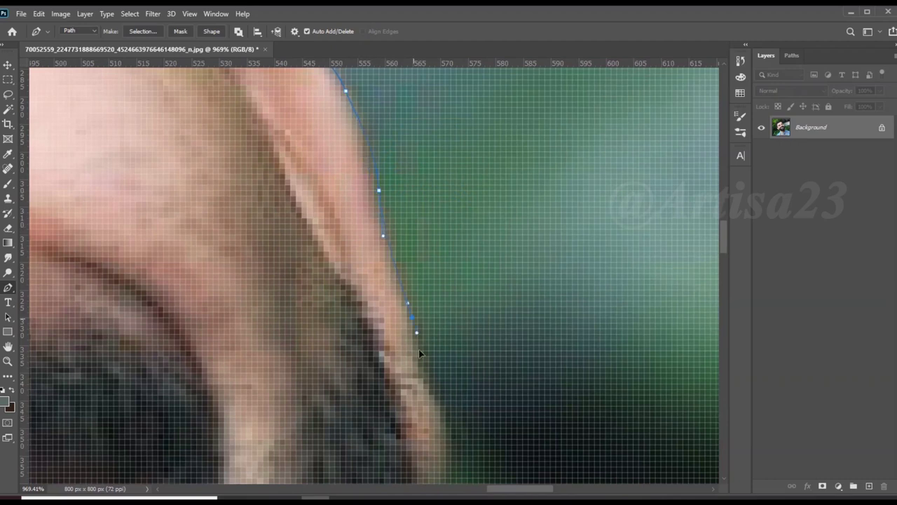
{"action": "left_click_drag", "start_coordinate": [419, 349], "coordinate": [366, 173]}
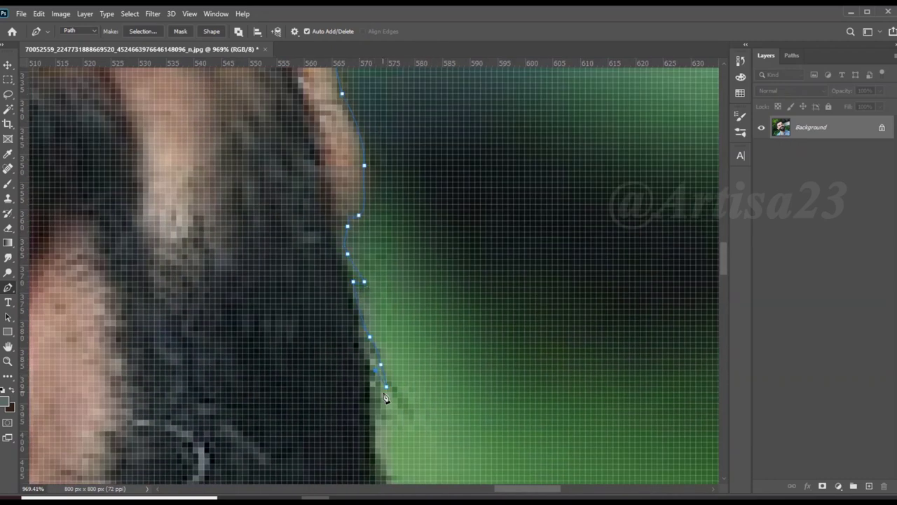
{"action": "left_click_drag", "start_coordinate": [385, 398], "coordinate": [395, 146]}
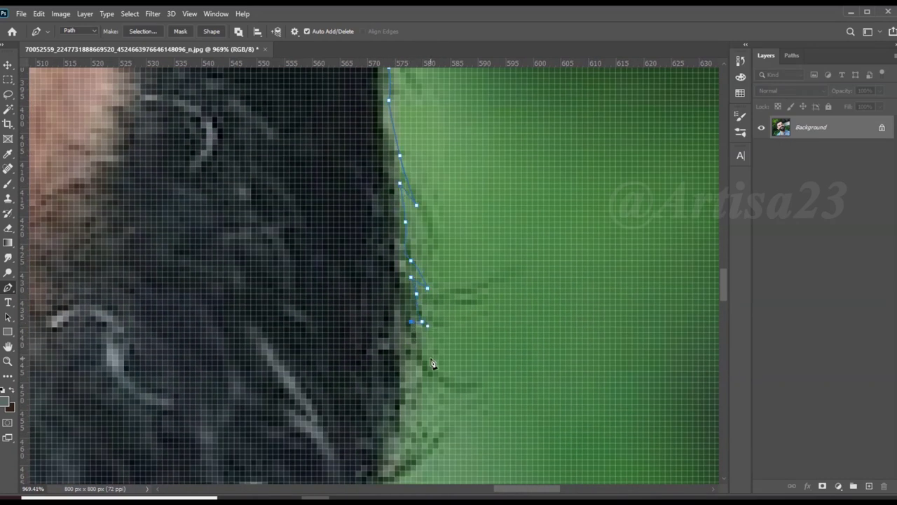
{"action": "left_click_drag", "start_coordinate": [426, 440], "coordinate": [429, 246]}
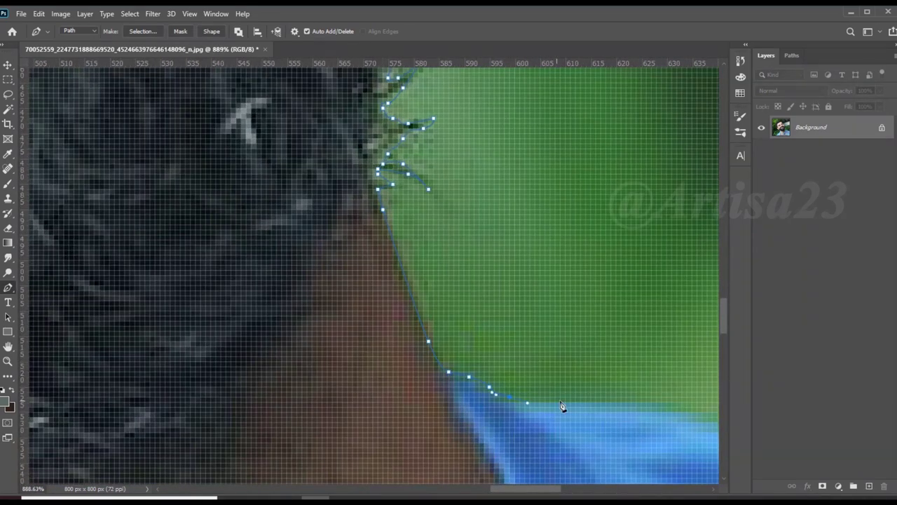
{"action": "left_click", "coordinate": [553, 403]}
{"action": "left_click", "coordinate": [577, 401]}
Step: Run the path along the shoulder, loop outside the photo and close it at the start
{"action": "left_click_drag", "start_coordinate": [682, 412], "coordinate": [371, 211]}
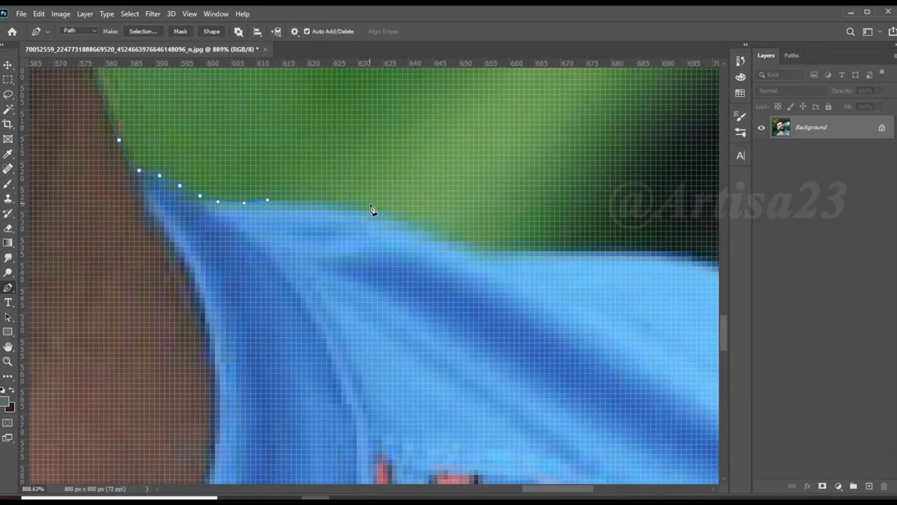
{"action": "left_click", "coordinate": [556, 248]}
{"action": "left_click_drag", "start_coordinate": [715, 266], "coordinate": [318, 156]}
{"action": "left_click_drag", "start_coordinate": [556, 202], "coordinate": [394, 172]}
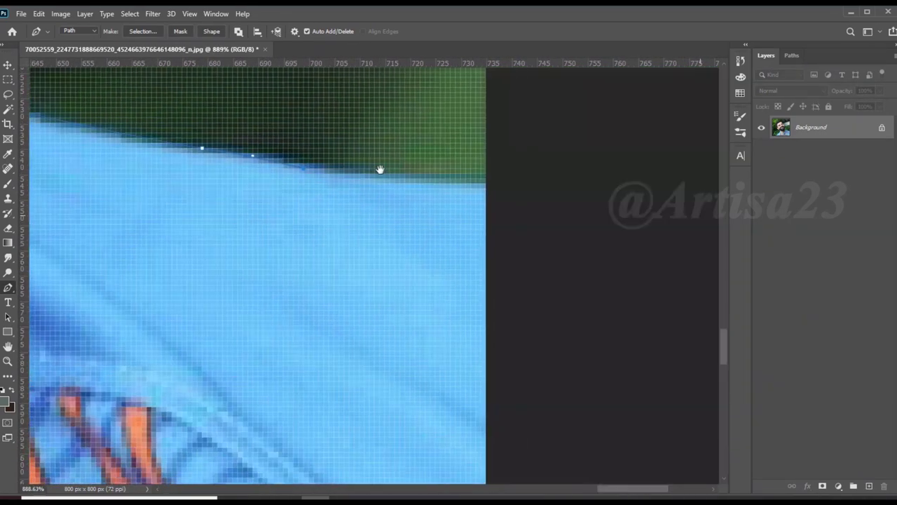
{"action": "left_click", "coordinate": [493, 186]}
{"action": "scroll", "coordinate": [493, 186], "scroll_direction": "down", "scroll_amount": 10}
{"action": "left_click", "coordinate": [533, 363]}
{"action": "left_click", "coordinate": [471, 427]}
{"action": "left_click", "coordinate": [297, 417]}
{"action": "left_click", "coordinate": [312, 379]}
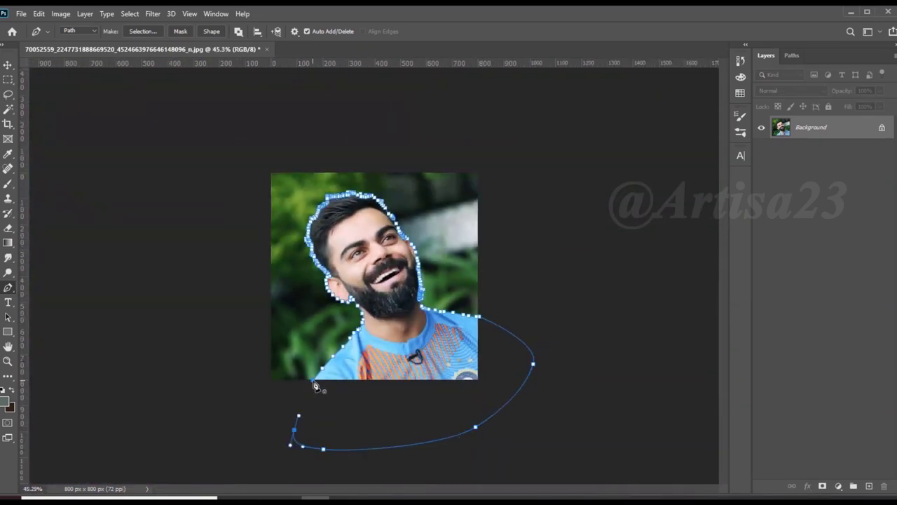
{"action": "scroll", "coordinate": [375, 265], "scroll_direction": "up", "scroll_amount": 3}
Step: Convert the path to a selection, copy the figure to its own layer, and add an empty layer beneath
{"action": "right_click", "coordinate": [350, 176]}
{"action": "left_click", "coordinate": [406, 221]}
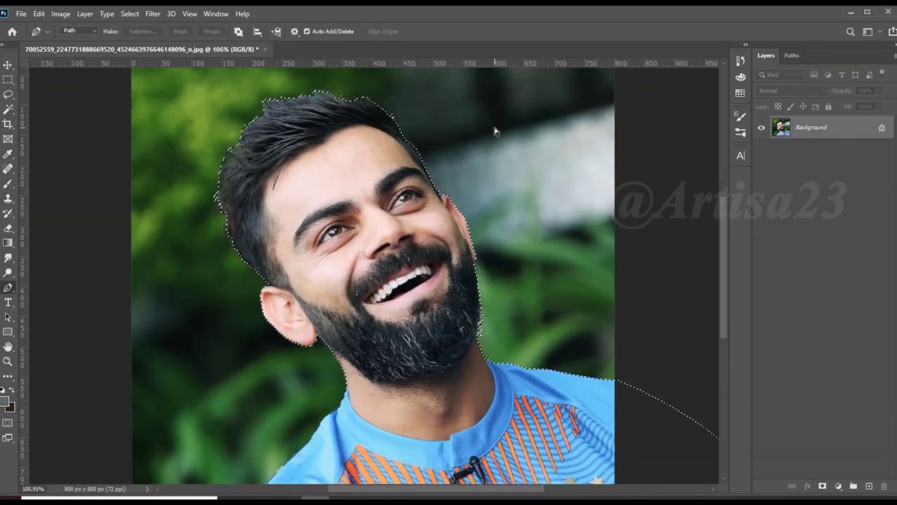
{"action": "key", "text": "ctrl+j"}
{"action": "scroll", "coordinate": [494, 132], "scroll_direction": "down", "scroll_amount": 2}
{"action": "key", "text": "ctrl+shift+alt+n"}
{"action": "key", "text": "ctrl+bracketleft"}
Step: Enlarge the canvas with the Crop tool and fill the empty layer with grey-green
{"action": "key", "text": "c"}
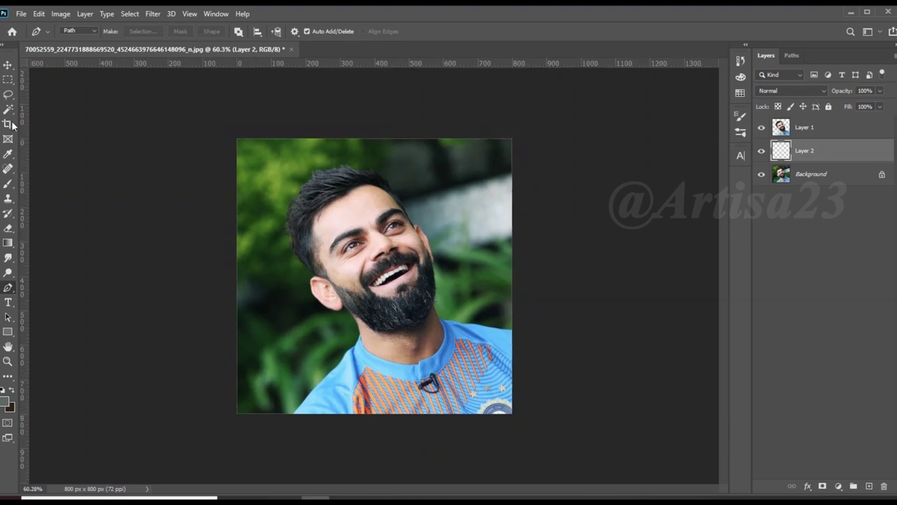
{"action": "left_click_drag", "start_coordinate": [526, 276], "coordinate": [582, 275]}
{"action": "left_click_drag", "start_coordinate": [183, 276], "coordinate": [161, 274]}
{"action": "key", "text": "Return"}
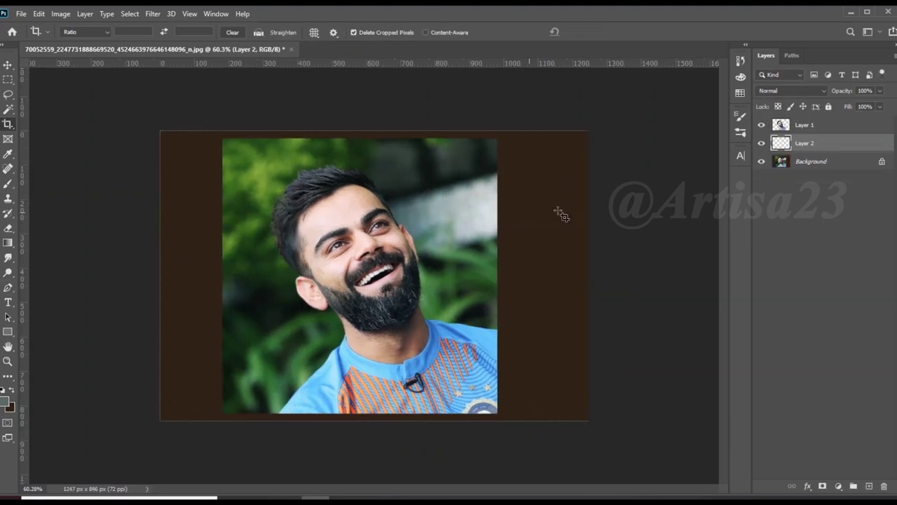
{"action": "key", "text": "alt+BackSpace"}
Step: Change the foreground colour to dark teal 3d5356 and refill the backdrop layer
{"action": "left_click", "coordinate": [7, 403]}
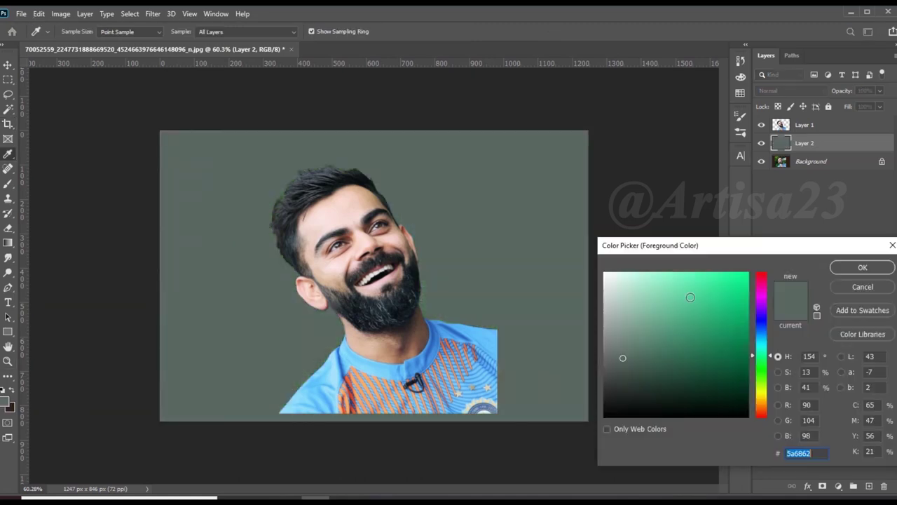
{"action": "left_click", "coordinate": [761, 342]}
{"action": "left_click", "coordinate": [651, 367]}
{"action": "left_click", "coordinate": [850, 264]}
{"action": "key", "text": "c"}
{"action": "key", "text": "alt+BackSpace"}
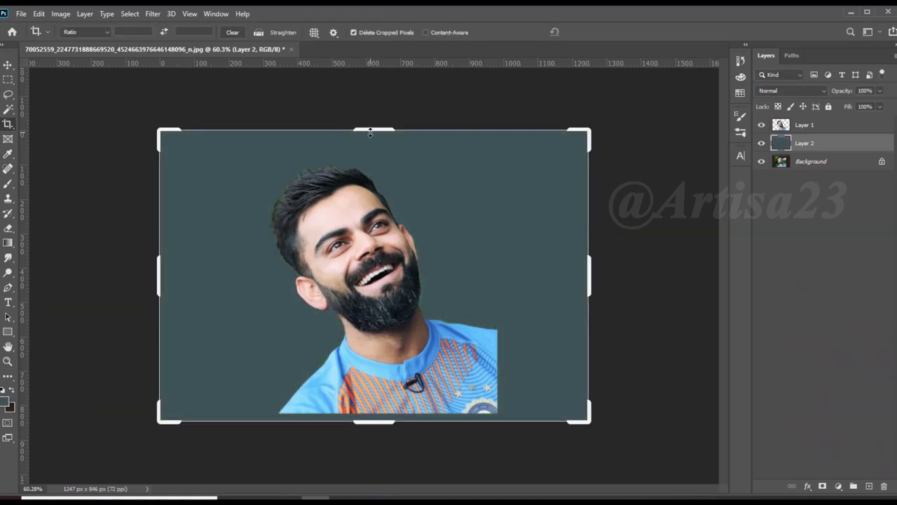
Step: Extend the canvas to 1347 x 876 px, refill it with teal, and reorder the figure layer
{"action": "left_click_drag", "start_coordinate": [370, 131], "coordinate": [371, 124]}
{"action": "left_click_drag", "start_coordinate": [176, 271], "coordinate": [148, 271]}
{"action": "left_click_drag", "start_coordinate": [588, 265], "coordinate": [605, 254]}
{"action": "key", "text": "Return"}
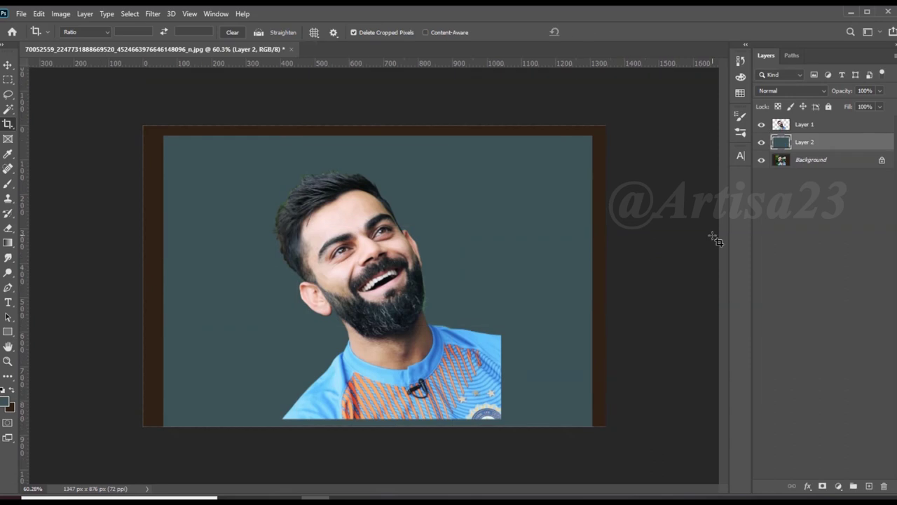
{"action": "key", "text": "alt+BackSpace"}
{"action": "key", "text": "v"}
{"action": "left_click_drag", "start_coordinate": [804, 124], "coordinate": [804, 159]}
Step: Save the document as Virat-01.psd
{"action": "left_click", "coordinate": [804, 124]}
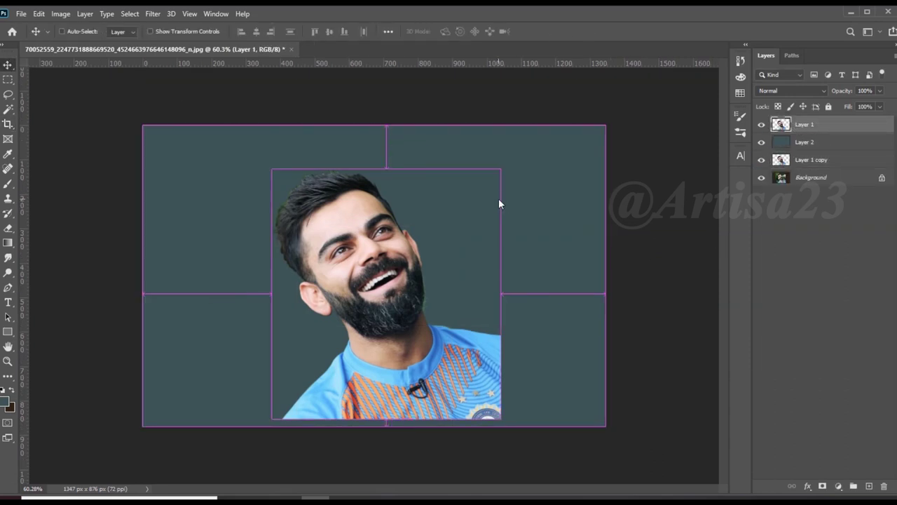
{"action": "key", "text": "ctrl+shift+s"}
{"action": "type", "text": "Virat"}
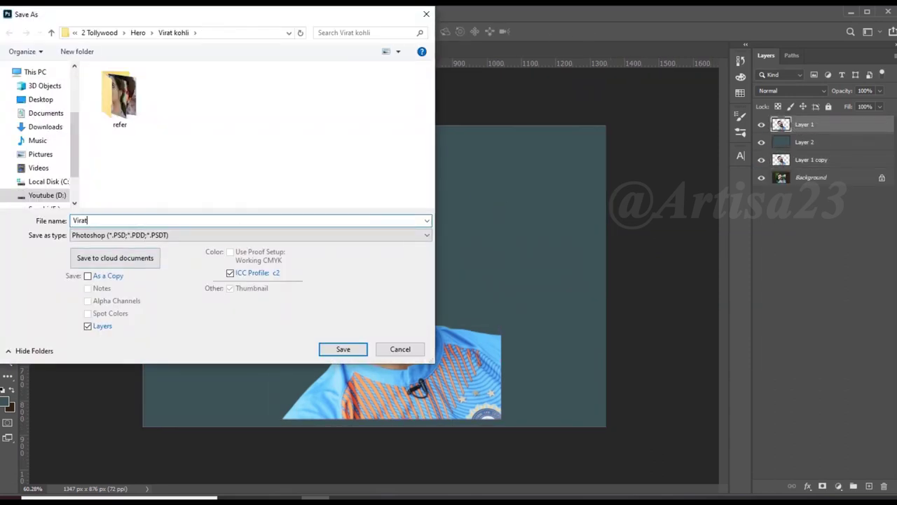
{"action": "key", "text": "Return"}
Step: Save a second copy named Virat-01a
{"action": "left_click", "coordinate": [21, 14]}
{"action": "left_click", "coordinate": [42, 150]}
{"action": "type", "text": "a"}
{"action": "key", "text": "Return"}
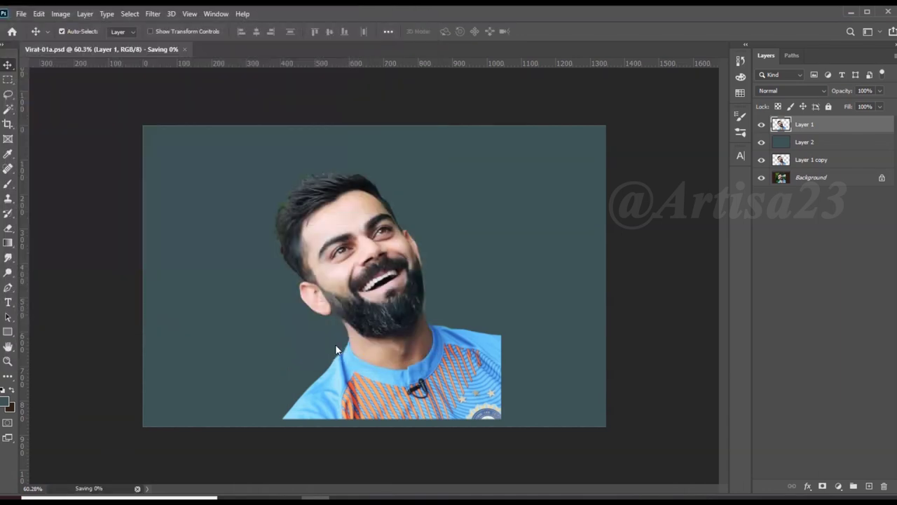
{"action": "scroll", "coordinate": [280, 150], "scroll_direction": "down", "scroll_amount": 2}
{"action": "scroll", "coordinate": [280, 150], "scroll_direction": "up", "scroll_amount": 1}
Step: Save another copy with the file name ending changed to Virat-01b
{"action": "key", "text": "ctrl+shift+s"}
{"action": "key", "text": "End"}
{"action": "key", "text": "shift+Left"}
{"action": "key", "text": "shift+Left"}
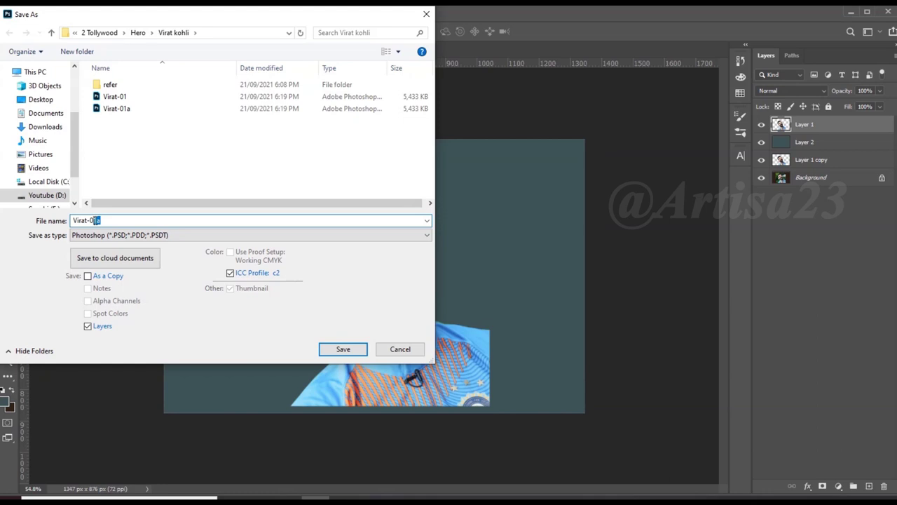
{"action": "key", "text": "Escape"}
{"action": "scroll", "coordinate": [711, 150], "scroll_direction": "up", "scroll_amount": 3}
Step: Apply Levels twice, raising the black input point each time to deepen the shadows
{"action": "left_click", "coordinate": [60, 14]}
{"action": "mouse_move", "coordinate": [77, 54]}
{"action": "left_click", "coordinate": [211, 54]}
{"action": "left_click_drag", "start_coordinate": [663, 225], "coordinate": [673, 223]}
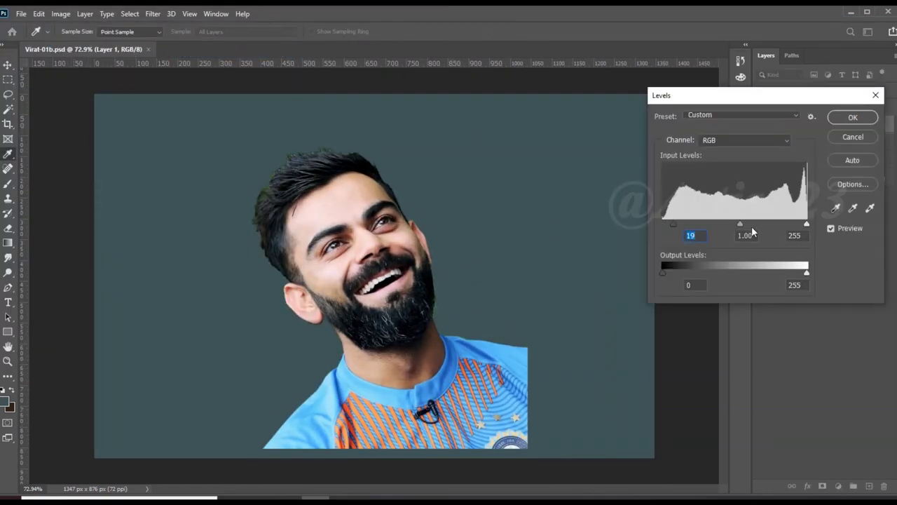
{"action": "left_click", "coordinate": [875, 95]}
{"action": "left_click", "coordinate": [60, 14]}
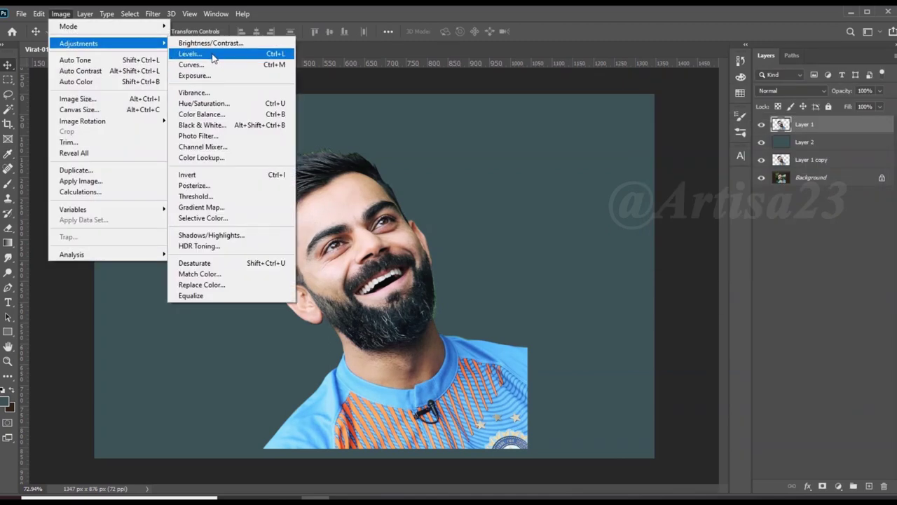
{"action": "left_click", "coordinate": [203, 54]}
{"action": "left_click_drag", "start_coordinate": [663, 224], "coordinate": [671, 223]}
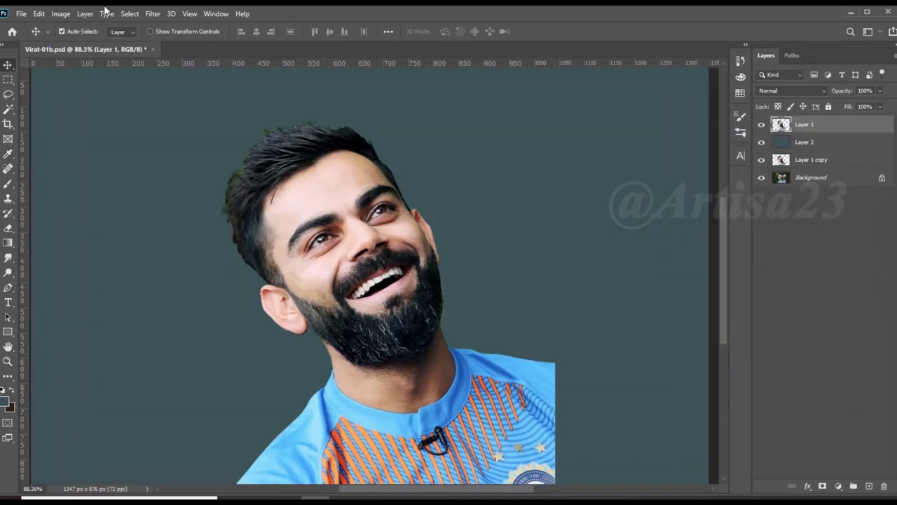
{"action": "left_click", "coordinate": [60, 14]}
Step: Apply Color Balance with a midtone shift of -2 toward cyan
{"action": "left_click", "coordinate": [203, 116]}
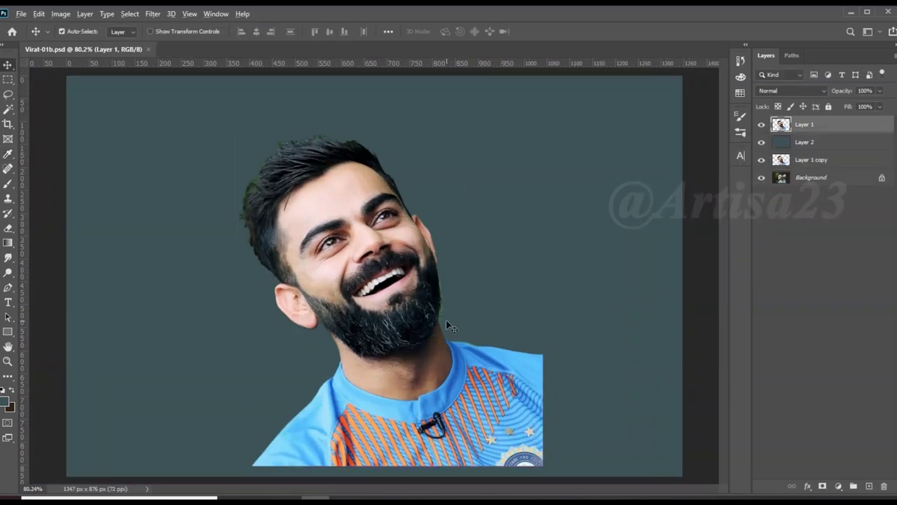
{"action": "scroll", "coordinate": [448, 326], "scroll_direction": "up", "scroll_amount": 2}
{"action": "scroll", "coordinate": [465, 314], "scroll_direction": "down", "scroll_amount": 2}
{"action": "scroll", "coordinate": [464, 315], "scroll_direction": "up", "scroll_amount": 2}
{"action": "scroll", "coordinate": [398, 241], "scroll_direction": "up", "scroll_amount": 1}
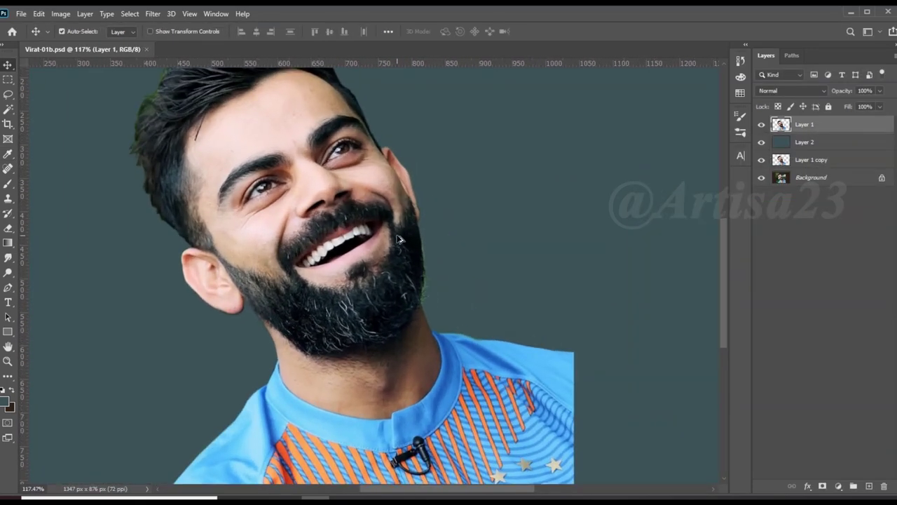
{"action": "scroll", "coordinate": [399, 240], "scroll_direction": "up", "scroll_amount": 2}
{"action": "scroll", "coordinate": [234, 94], "scroll_direction": "up", "scroll_amount": 1}
{"action": "scroll", "coordinate": [210, 70], "scroll_direction": "up", "scroll_amount": 1}
Step: Set Unsharp Mask to amount 73% and radius about 5.8 px
{"action": "left_click", "coordinate": [152, 14]}
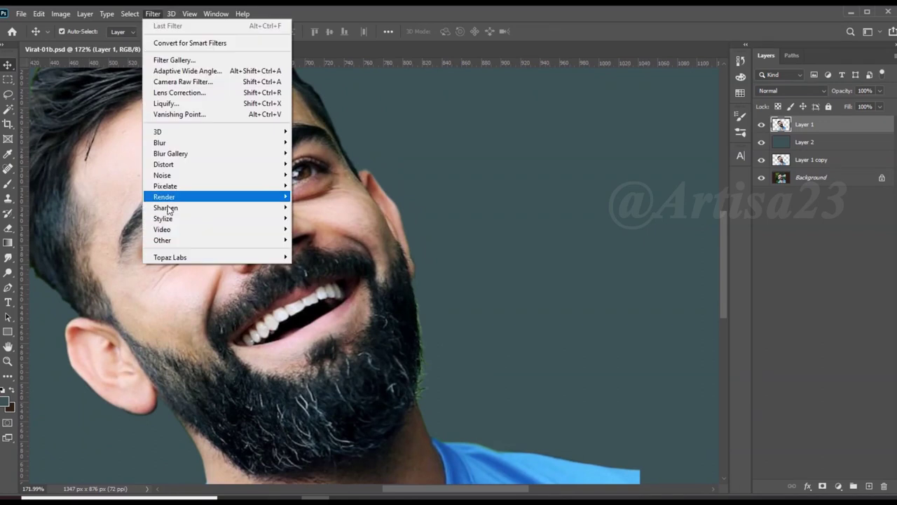
{"action": "left_click", "coordinate": [329, 262]}
{"action": "type", "text": "85"}
{"action": "key", "text": "Tab"}
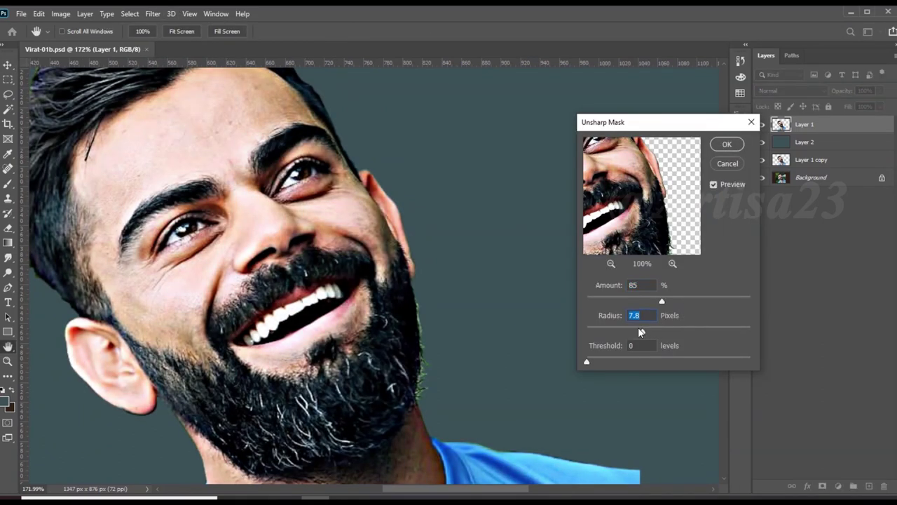
{"action": "left_click_drag", "start_coordinate": [644, 300], "coordinate": [651, 299]}
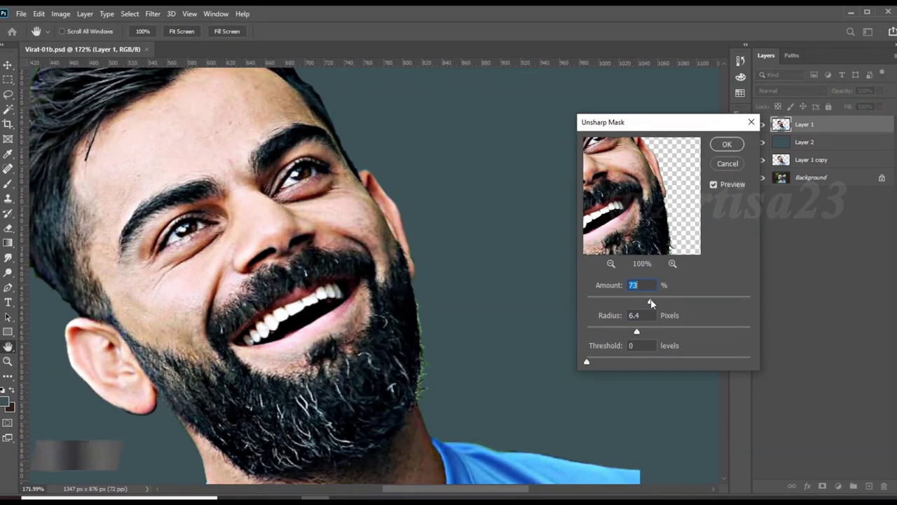
{"action": "left_click_drag", "start_coordinate": [636, 329], "coordinate": [629, 331]}
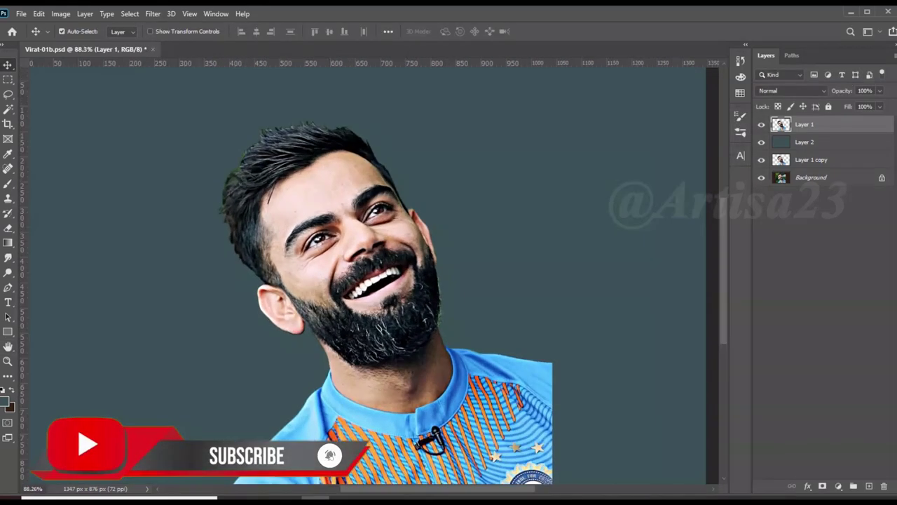
Step: Apply the sharpening, keep a hidden duplicate layer as backup, select Layer 1, and save
{"action": "key", "text": "ctrl+j"}
{"action": "left_click", "coordinate": [761, 141]}
{"action": "left_click", "coordinate": [805, 124]}
{"action": "scroll", "coordinate": [399, 265], "scroll_direction": "up", "scroll_amount": 2}
{"action": "key", "text": "ctrl+s"}
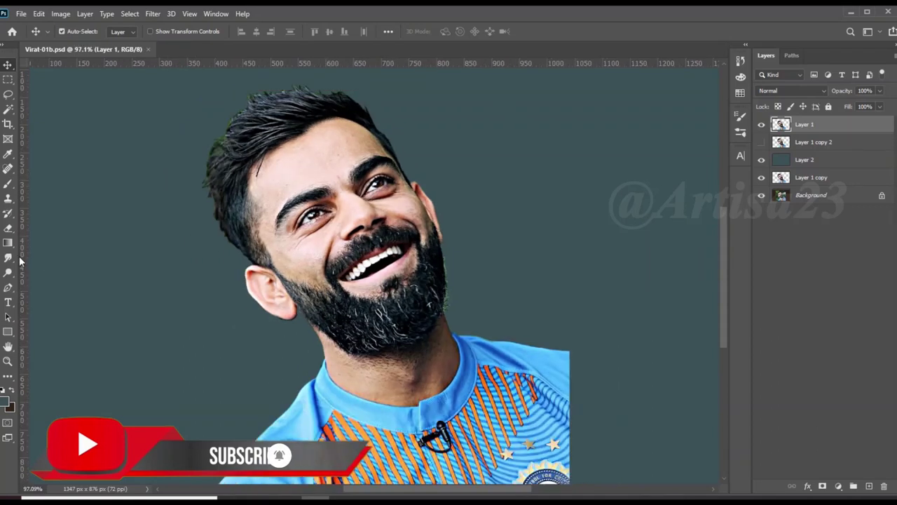
Step: Switch to the 52% Smudge tool and blend the hair strand into the left forehead
{"action": "left_click", "coordinate": [8, 257]}
{"action": "scroll", "coordinate": [311, 146], "scroll_direction": "up", "scroll_amount": 3}
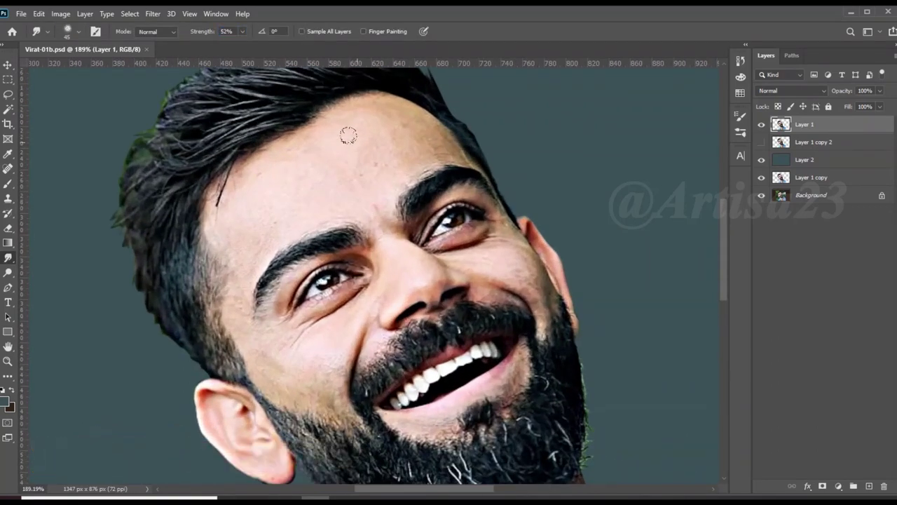
{"action": "scroll", "coordinate": [349, 135], "scroll_direction": "up", "scroll_amount": 2}
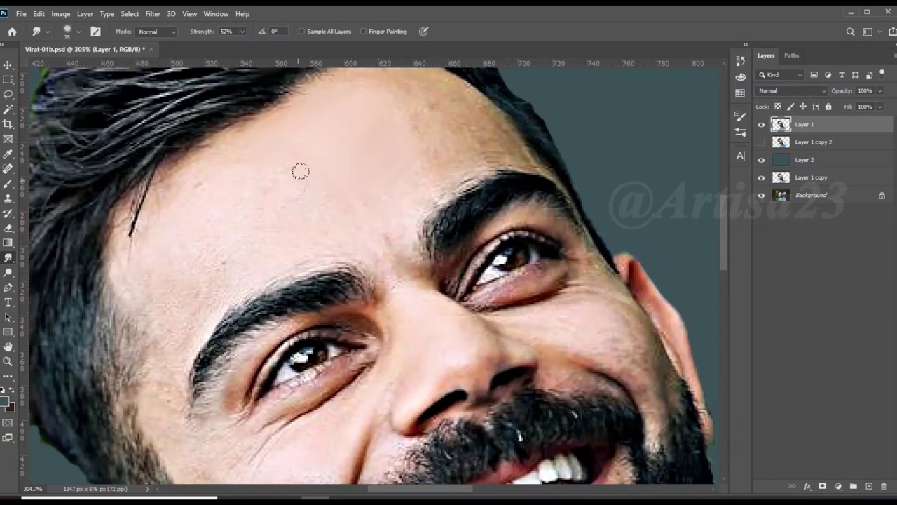
{"action": "key", "text": "bracketleft"}
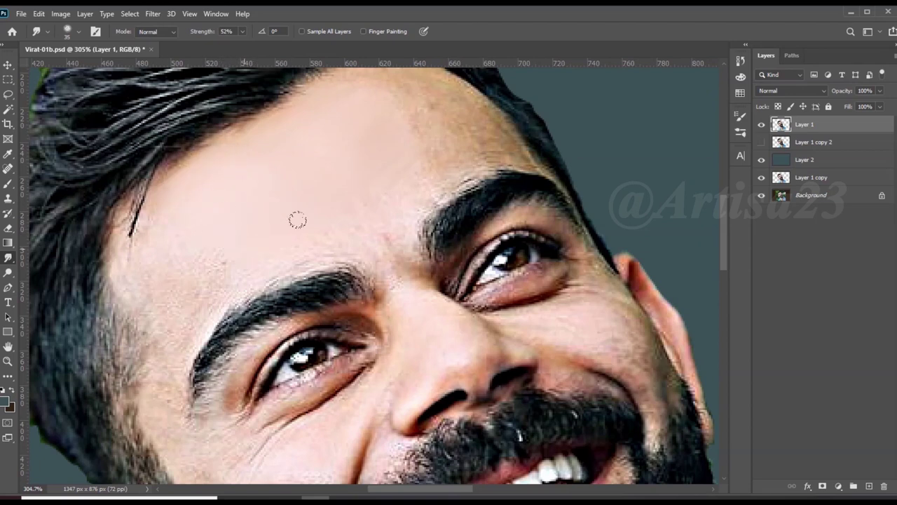
{"action": "key", "text": "bracketleft"}
{"action": "left_click_drag", "start_coordinate": [139, 225], "coordinate": [145, 317]}
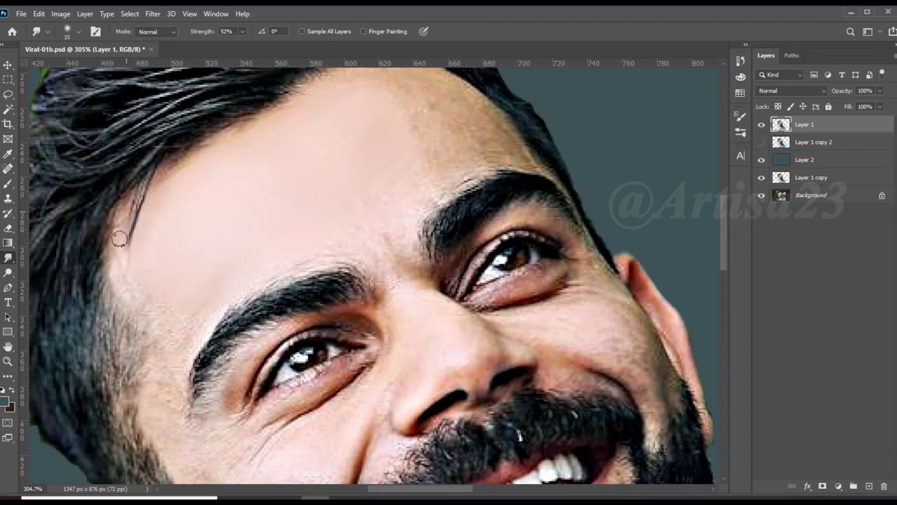
Step: Smooth the forehead skin along the hairline, then the skin on the nose bridge
{"action": "key", "text": "bracketright"}
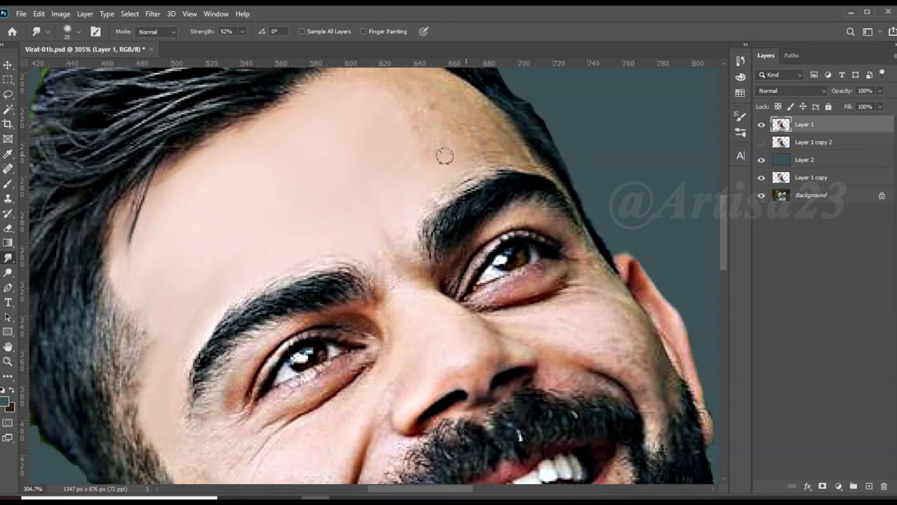
{"action": "scroll", "coordinate": [400, 304], "scroll_direction": "up", "scroll_amount": 2}
{"action": "left_click_drag", "start_coordinate": [419, 177], "coordinate": [370, 156]}
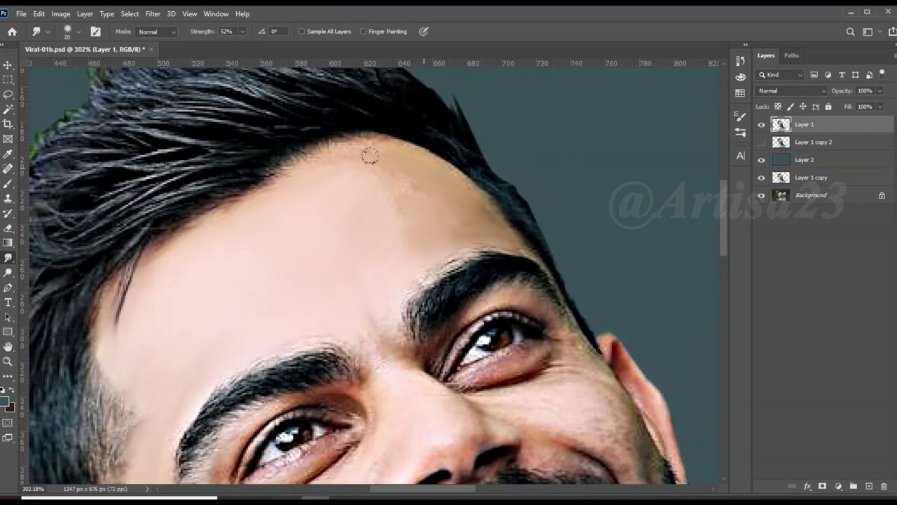
{"action": "scroll", "coordinate": [358, 159], "scroll_direction": "up", "scroll_amount": 1}
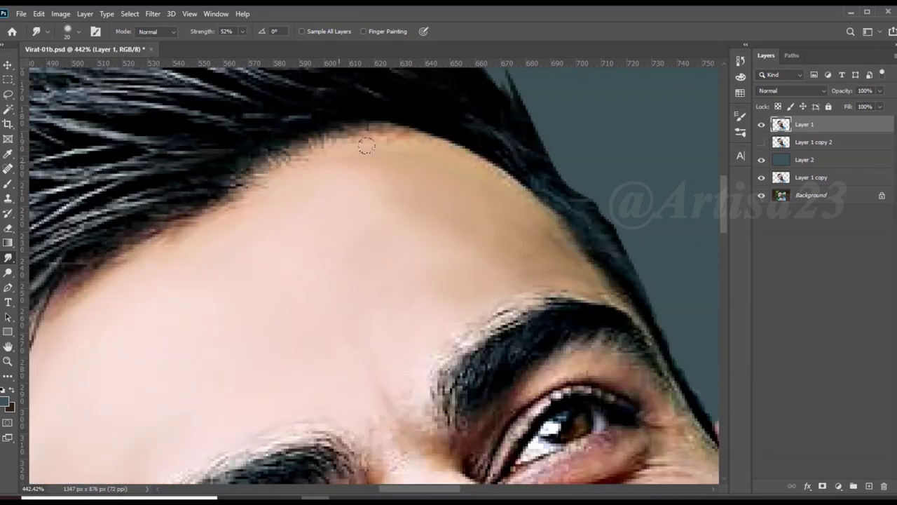
{"action": "scroll", "coordinate": [351, 276], "scroll_direction": "down", "scroll_amount": 1}
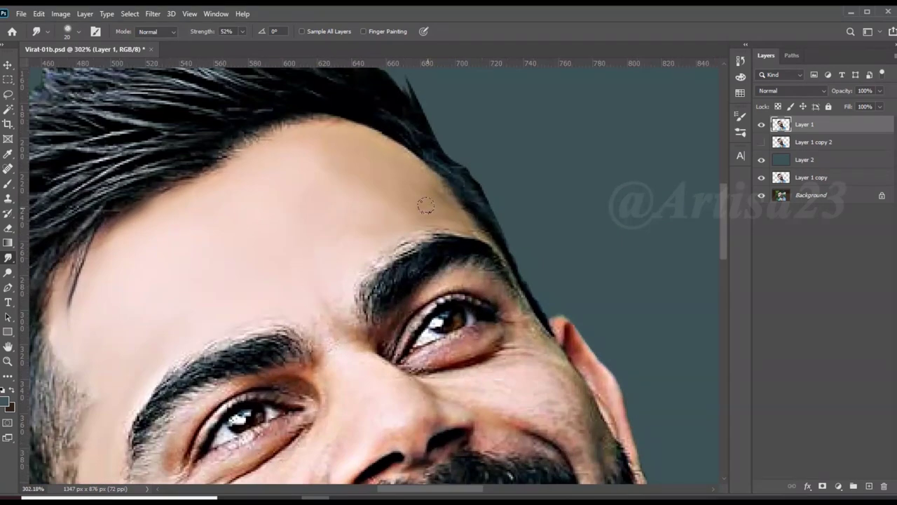
{"action": "scroll", "coordinate": [378, 245], "scroll_direction": "down", "scroll_amount": 3}
{"action": "scroll", "coordinate": [339, 283], "scroll_direction": "up", "scroll_amount": 2}
{"action": "scroll", "coordinate": [340, 270], "scroll_direction": "up", "scroll_amount": 2}
{"action": "left_click_drag", "start_coordinate": [393, 262], "coordinate": [440, 297]}
Step: Smooth the nose-tip highlight and the creases under the left-side eye
{"action": "key", "text": "bracketleft"}
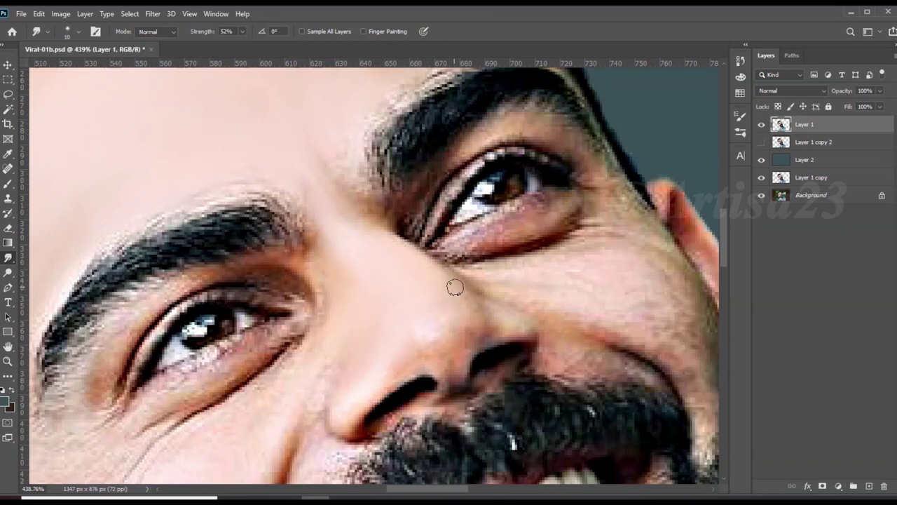
{"action": "left_click_drag", "start_coordinate": [426, 339], "coordinate": [468, 355]}
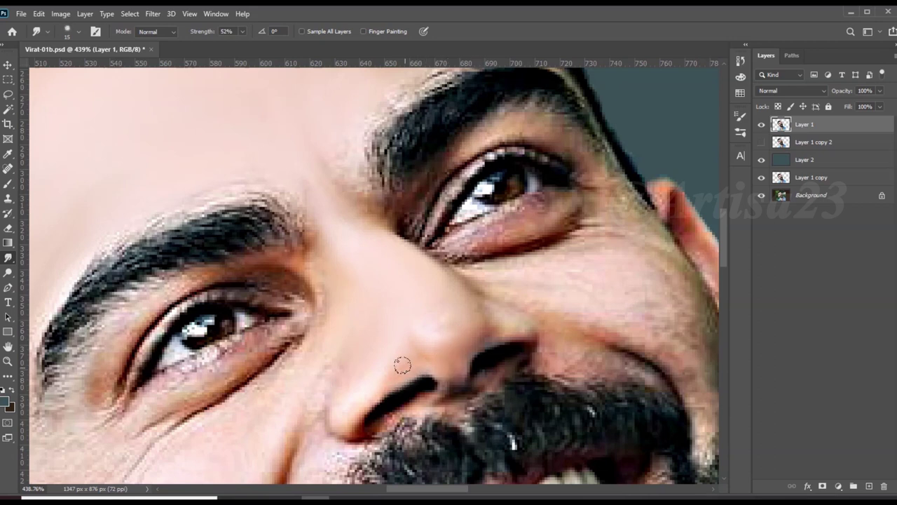
{"action": "key", "text": "bracketright"}
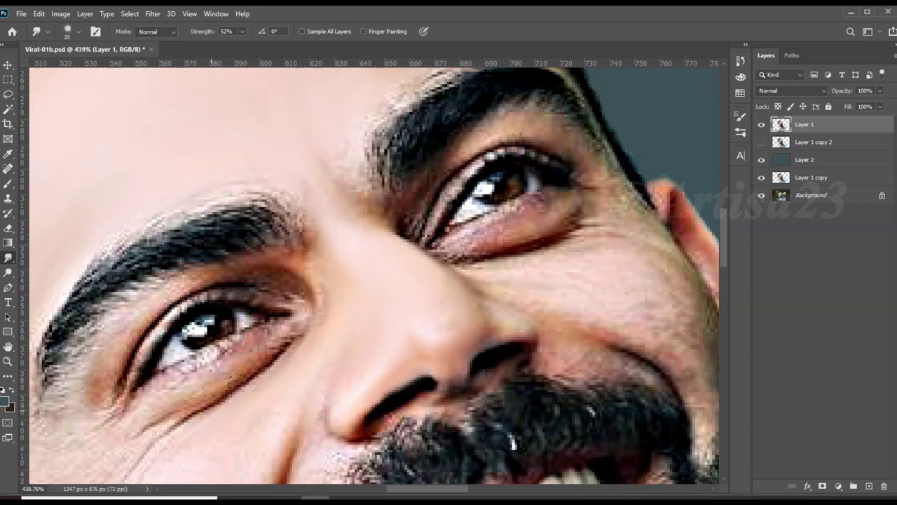
{"action": "mouse_move", "coordinate": [231, 361]}
{"action": "left_mouse_down"}
{"action": "mouse_move", "coordinate": [155, 389]}
{"action": "mouse_move", "coordinate": [131, 408]}
{"action": "left_mouse_up"}
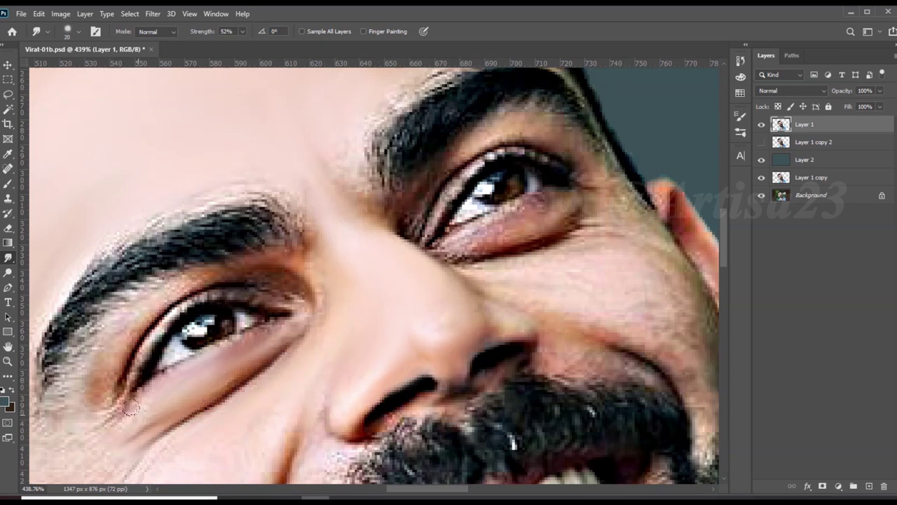
{"action": "left_click_drag", "start_coordinate": [123, 371], "coordinate": [112, 410]}
{"action": "mouse_move", "coordinate": [214, 273]}
{"action": "left_mouse_down"}
{"action": "mouse_move", "coordinate": [151, 308]}
{"action": "mouse_move", "coordinate": [87, 420]}
{"action": "left_mouse_up"}
{"action": "mouse_move", "coordinate": [303, 305]}
{"action": "left_mouse_down"}
{"action": "mouse_move", "coordinate": [248, 281]}
{"action": "mouse_move", "coordinate": [283, 304]}
{"action": "mouse_move", "coordinate": [224, 295]}
{"action": "mouse_move", "coordinate": [193, 301]}
{"action": "mouse_move", "coordinate": [154, 329]}
{"action": "mouse_move", "coordinate": [128, 375]}
{"action": "left_mouse_up"}
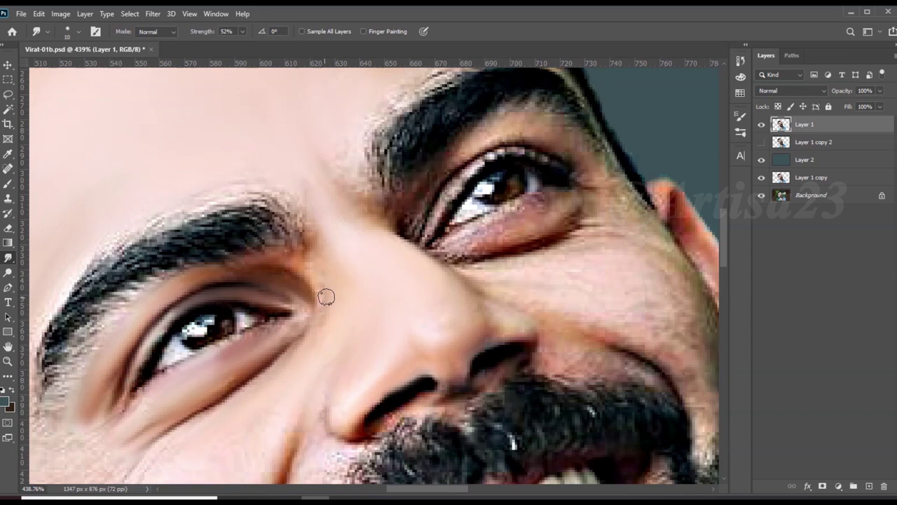
Step: Blend the cheek skin into the beard edge and the stubble near the mouth
{"action": "scroll", "coordinate": [326, 297], "scroll_direction": "down", "scroll_amount": 1}
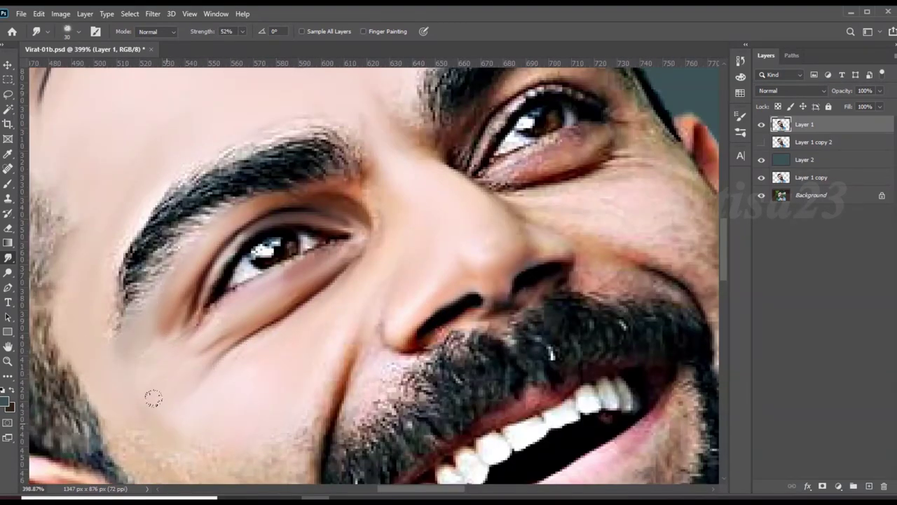
{"action": "scroll", "coordinate": [161, 391], "scroll_direction": "down", "scroll_amount": 1}
{"action": "scroll", "coordinate": [306, 343], "scroll_direction": "down", "scroll_amount": 1}
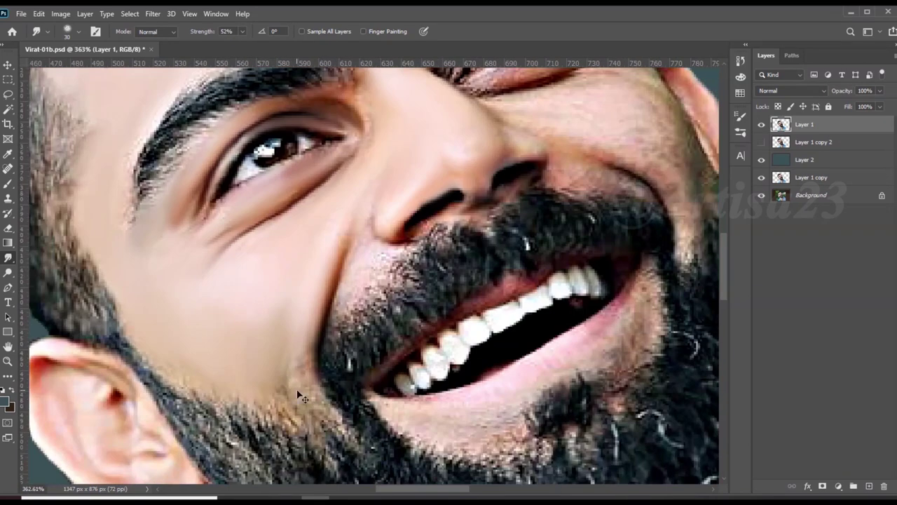
{"action": "left_click_drag", "start_coordinate": [321, 271], "coordinate": [240, 361]}
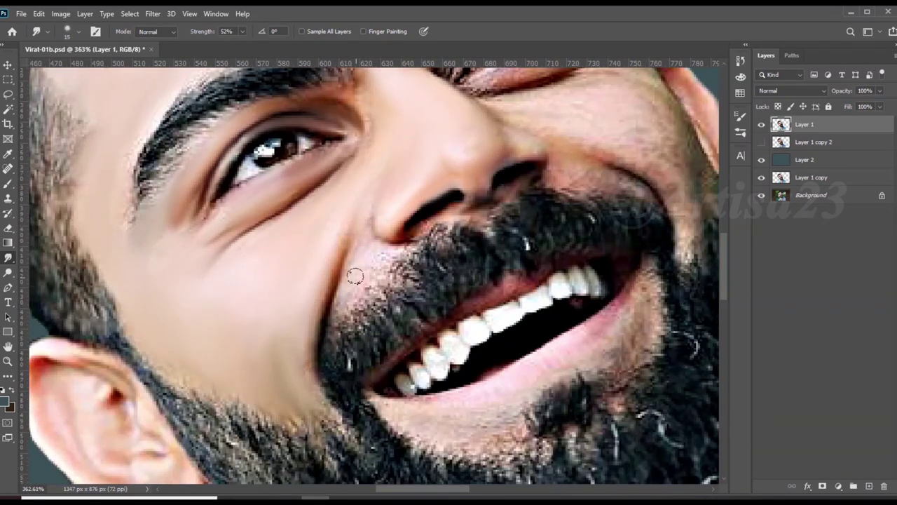
{"action": "left_click_drag", "start_coordinate": [358, 202], "coordinate": [321, 194]}
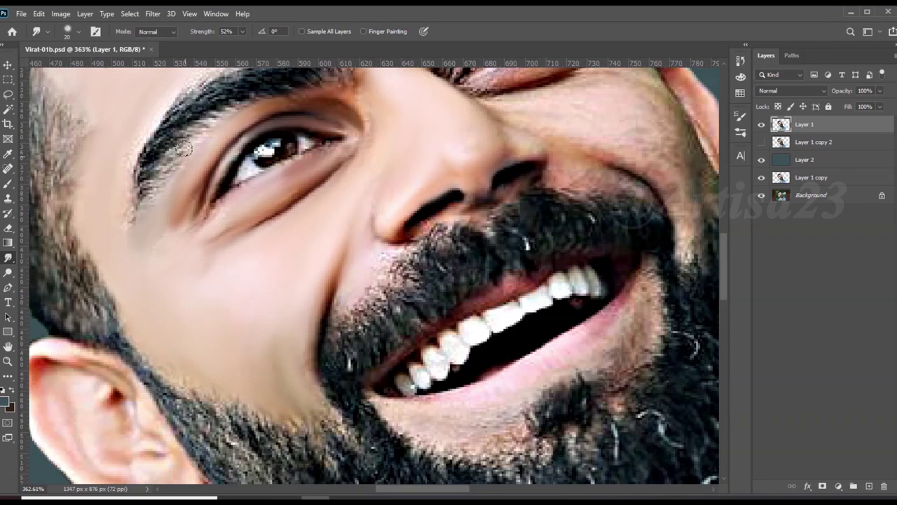
{"action": "left_click_drag", "start_coordinate": [375, 260], "coordinate": [370, 274]}
Step: Smooth the cheek wrinkles and dark folds below the right-side eye
{"action": "scroll", "coordinate": [231, 275], "scroll_direction": "up", "scroll_amount": 1}
{"action": "scroll", "coordinate": [429, 259], "scroll_direction": "right", "scroll_amount": 5}
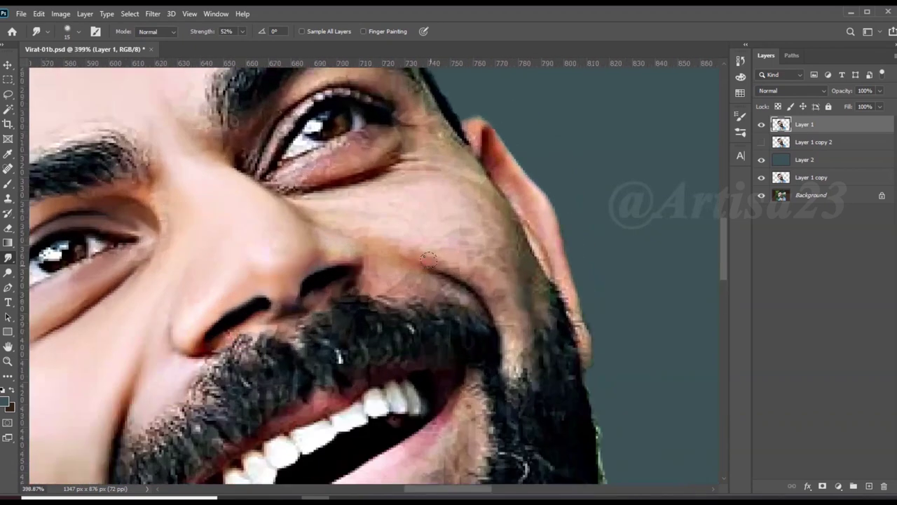
{"action": "mouse_move", "coordinate": [433, 223]}
{"action": "left_mouse_down"}
{"action": "mouse_move", "coordinate": [462, 231]}
{"action": "mouse_move", "coordinate": [494, 263]}
{"action": "mouse_move", "coordinate": [394, 178]}
{"action": "left_mouse_up"}
{"action": "left_click_drag", "start_coordinate": [505, 239], "coordinate": [484, 287]}
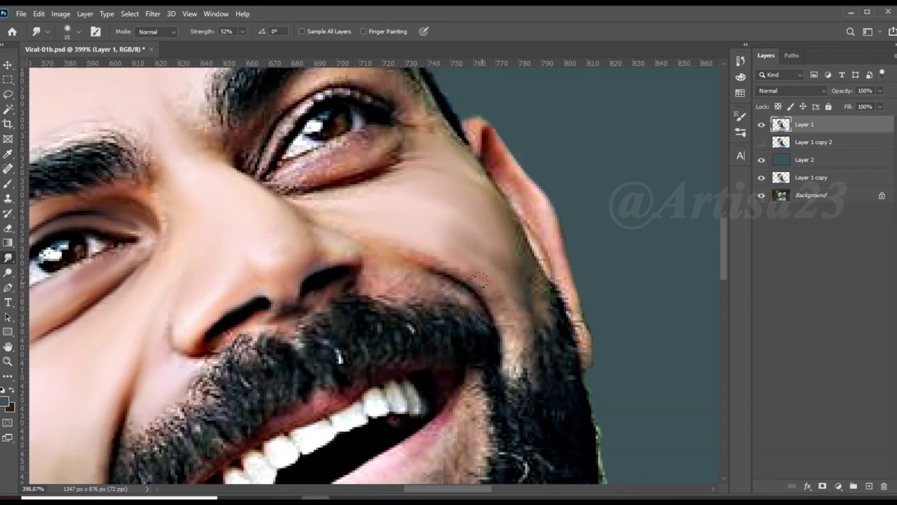
{"action": "mouse_move", "coordinate": [467, 243]}
{"action": "left_mouse_down"}
{"action": "mouse_move", "coordinate": [407, 242]}
{"action": "mouse_move", "coordinate": [355, 196]}
{"action": "mouse_move", "coordinate": [412, 153]}
{"action": "left_mouse_up"}
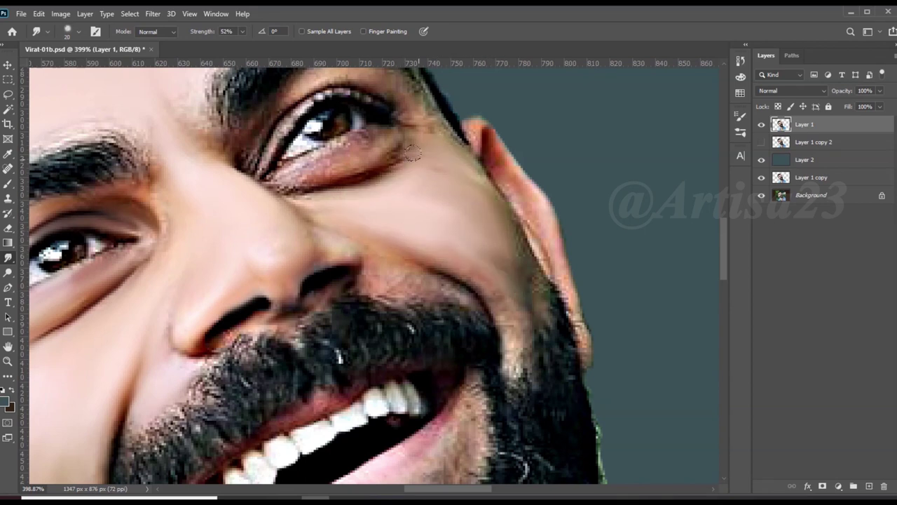
{"action": "mouse_move", "coordinate": [362, 137]}
{"action": "left_mouse_down"}
{"action": "mouse_move", "coordinate": [312, 176]}
{"action": "mouse_move", "coordinate": [281, 184]}
{"action": "mouse_move", "coordinate": [274, 200]}
{"action": "left_mouse_up"}
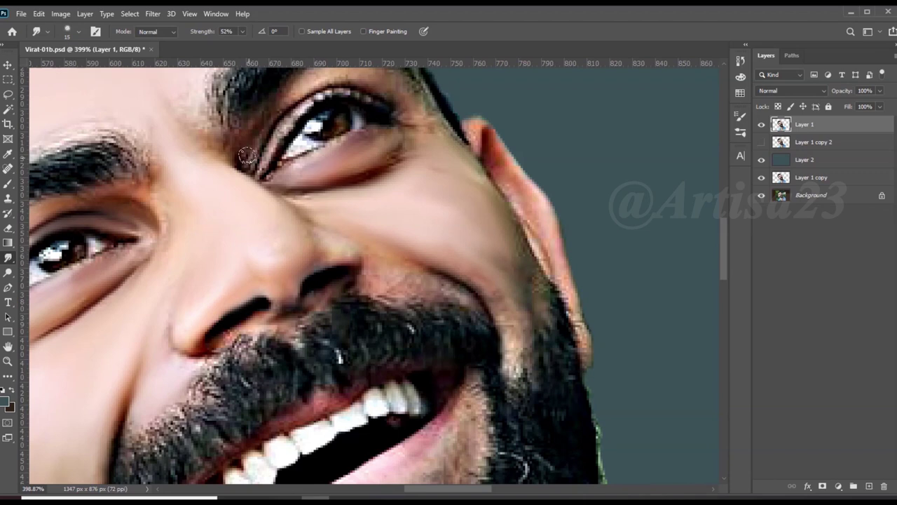
Step: Smudge the upper-lid crease, lower-lid highlight and lower lash line of the right-hand eye
{"action": "scroll", "coordinate": [274, 208], "scroll_direction": "up", "scroll_amount": 1}
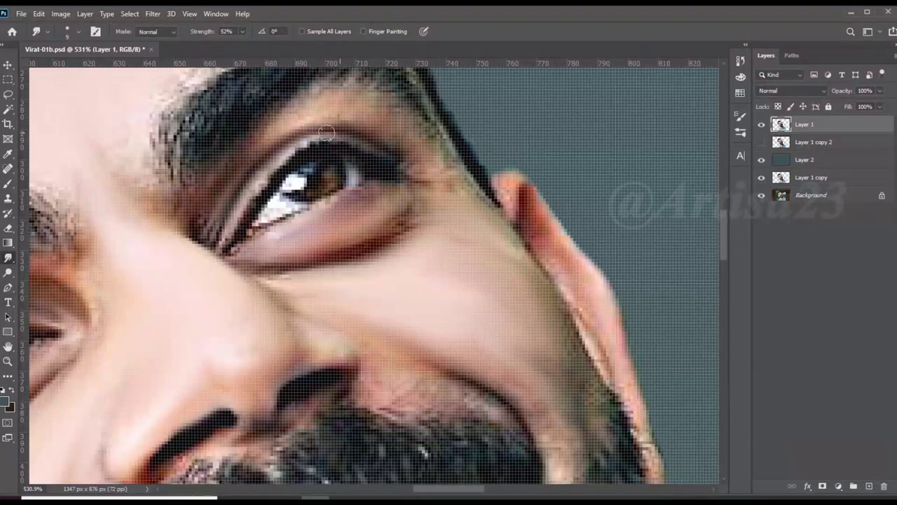
{"action": "key", "text": "bracketright"}
{"action": "left_click_drag", "start_coordinate": [295, 101], "coordinate": [411, 131]}
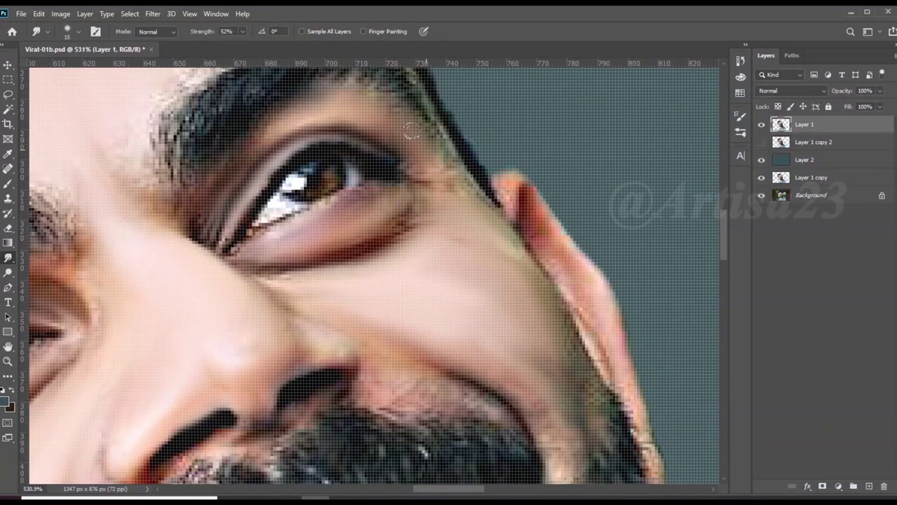
{"action": "key", "text": "bracketleft"}
{"action": "left_click_drag", "start_coordinate": [272, 218], "coordinate": [258, 235]}
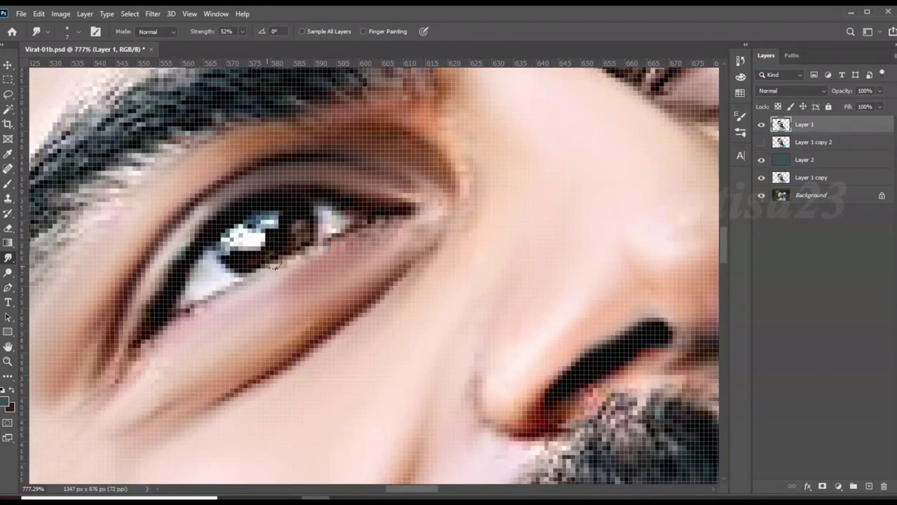
{"action": "left_click_drag", "start_coordinate": [275, 265], "coordinate": [128, 358]}
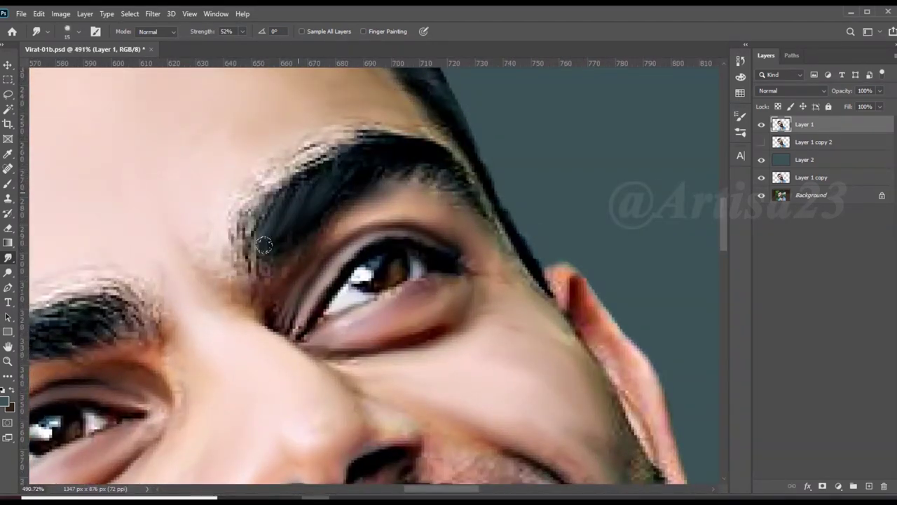
Step: Soften the eyebrow's upper edge, inner end and lower end with smudge strokes
{"action": "mouse_move", "coordinate": [263, 244]}
{"action": "left_mouse_down"}
{"action": "mouse_move", "coordinate": [242, 225]}
{"action": "mouse_move", "coordinate": [323, 154]}
{"action": "mouse_move", "coordinate": [425, 157]}
{"action": "left_mouse_up"}
{"action": "left_click_drag", "start_coordinate": [295, 138], "coordinate": [212, 210]}
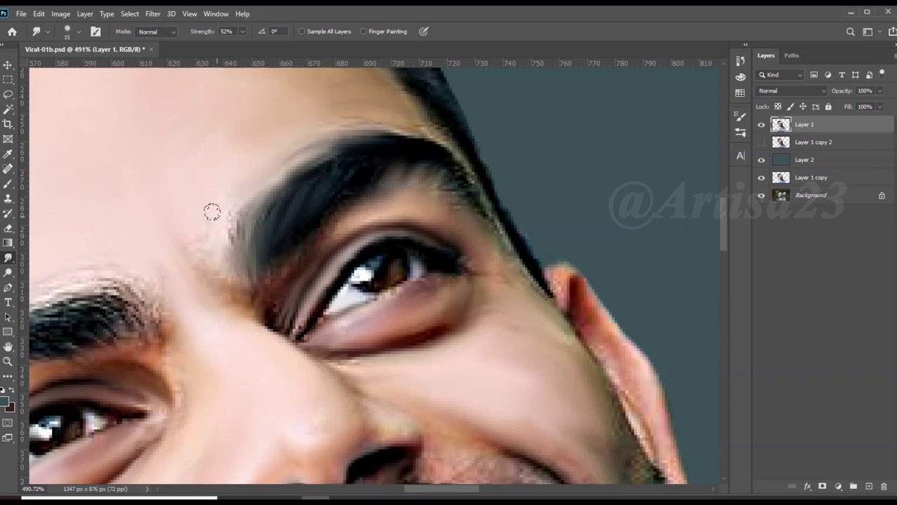
{"action": "left_click_drag", "start_coordinate": [335, 143], "coordinate": [429, 135]}
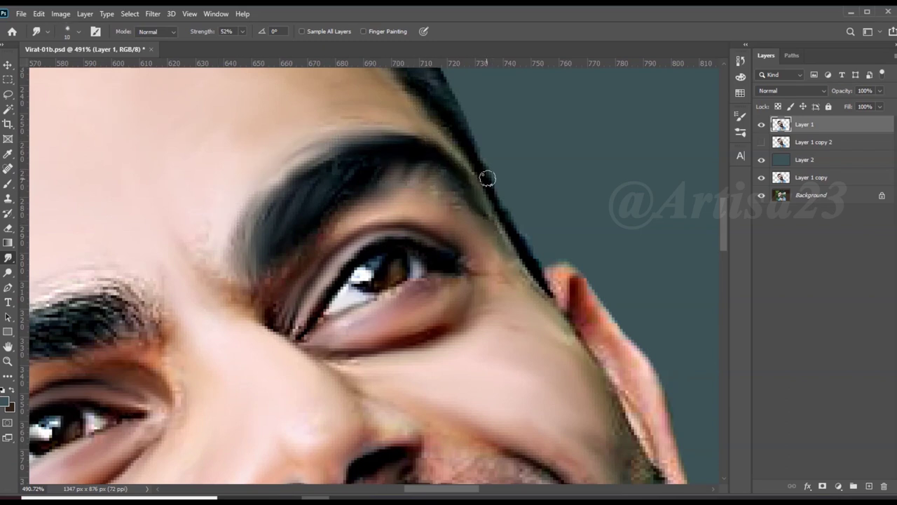
{"action": "left_click_drag", "start_coordinate": [487, 178], "coordinate": [676, 115]}
{"action": "mouse_move", "coordinate": [336, 242]}
{"action": "left_mouse_down"}
{"action": "mouse_move", "coordinate": [273, 259]}
{"action": "mouse_move", "coordinate": [281, 267]}
{"action": "mouse_move", "coordinate": [203, 280]}
{"action": "mouse_move", "coordinate": [133, 319]}
{"action": "left_mouse_up"}
{"action": "left_click_drag", "start_coordinate": [176, 298], "coordinate": [73, 385]}
{"action": "left_click_drag", "start_coordinate": [351, 280], "coordinate": [413, 210]}
{"action": "left_click_drag", "start_coordinate": [203, 284], "coordinate": [129, 347]}
{"action": "mouse_move", "coordinate": [169, 300]}
{"action": "left_mouse_down"}
{"action": "mouse_move", "coordinate": [126, 385]}
{"action": "mouse_move", "coordinate": [238, 204]}
{"action": "mouse_move", "coordinate": [372, 161]}
{"action": "mouse_move", "coordinate": [418, 171]}
{"action": "mouse_move", "coordinate": [269, 184]}
{"action": "left_mouse_up"}
Step: Save the portrait as Virat-01a.psd, replacing the existing file
{"action": "scroll", "coordinate": [371, 202], "scroll_direction": "down", "scroll_amount": 5}
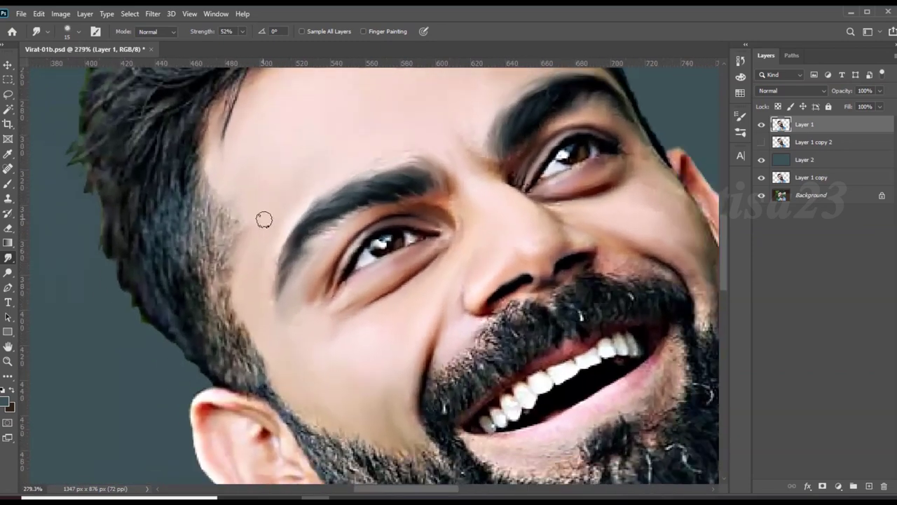
{"action": "scroll", "coordinate": [262, 219], "scroll_direction": "down", "scroll_amount": 3}
{"action": "scroll", "coordinate": [410, 163], "scroll_direction": "up", "scroll_amount": 6}
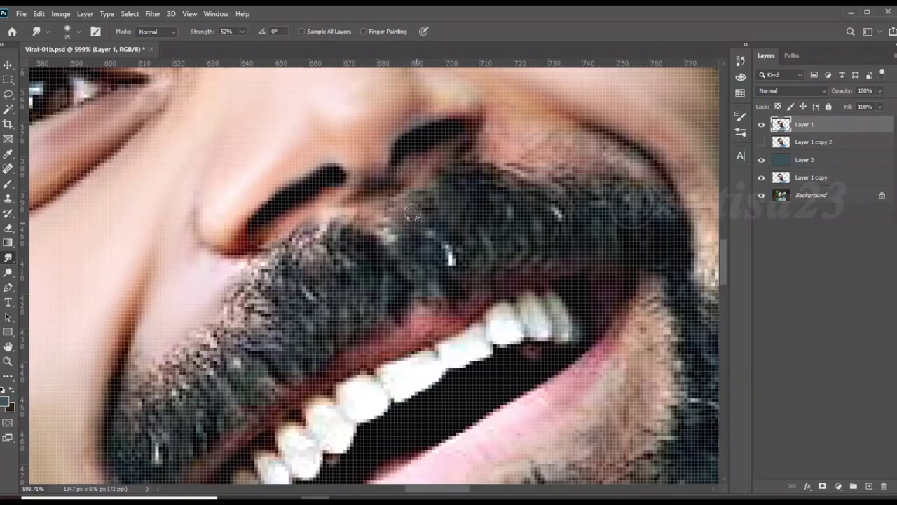
{"action": "scroll", "coordinate": [411, 163], "scroll_direction": "down", "scroll_amount": 3}
{"action": "scroll", "coordinate": [211, 210], "scroll_direction": "up", "scroll_amount": 2}
{"action": "key", "text": "ctrl+shift+s"}
{"action": "left_click", "coordinate": [341, 349]}
{"action": "left_click", "coordinate": [481, 257]}
Step: Smudge the moustache hair to the right into smooth strands
{"action": "scroll", "coordinate": [382, 224], "scroll_direction": "up", "scroll_amount": 3}
{"action": "left_click_drag", "start_coordinate": [425, 202], "coordinate": [564, 203]}
{"action": "scroll", "coordinate": [564, 203], "scroll_direction": "up", "scroll_amount": 2}
{"action": "left_click_drag", "start_coordinate": [554, 164], "coordinate": [425, 112]}
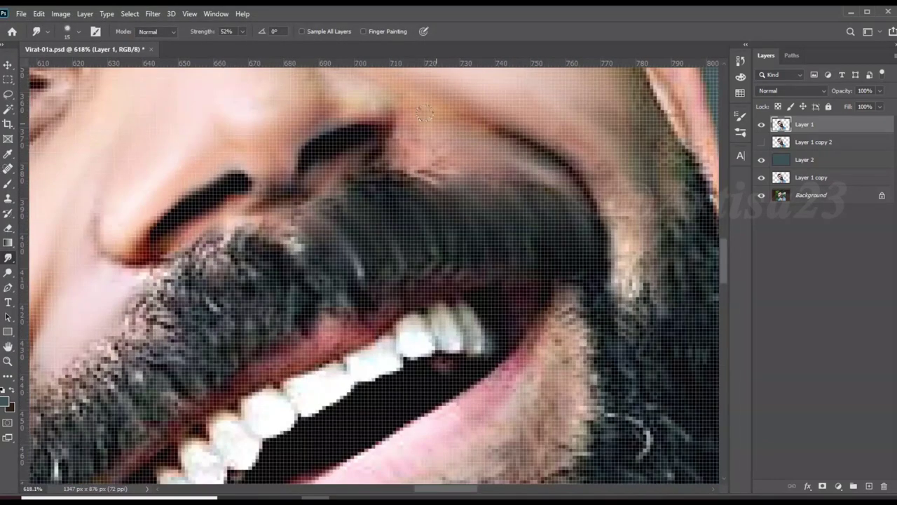
{"action": "scroll", "coordinate": [454, 147], "scroll_direction": "down", "scroll_amount": 1}
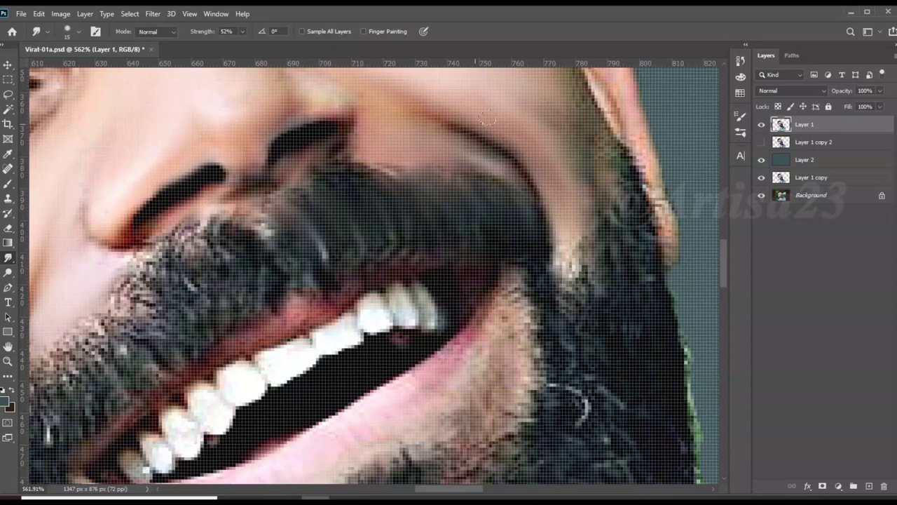
{"action": "scroll", "coordinate": [544, 256], "scroll_direction": "down", "scroll_amount": 10}
{"action": "scroll", "coordinate": [370, 204], "scroll_direction": "up", "scroll_amount": 10}
Step: Smooth the moustache's left side down-left with a resized smudge brush
{"action": "key", "text": "bracketright"}
{"action": "mouse_move", "coordinate": [352, 201]}
{"action": "left_mouse_down"}
{"action": "mouse_move", "coordinate": [259, 309]}
{"action": "mouse_move", "coordinate": [194, 339]}
{"action": "left_mouse_up"}
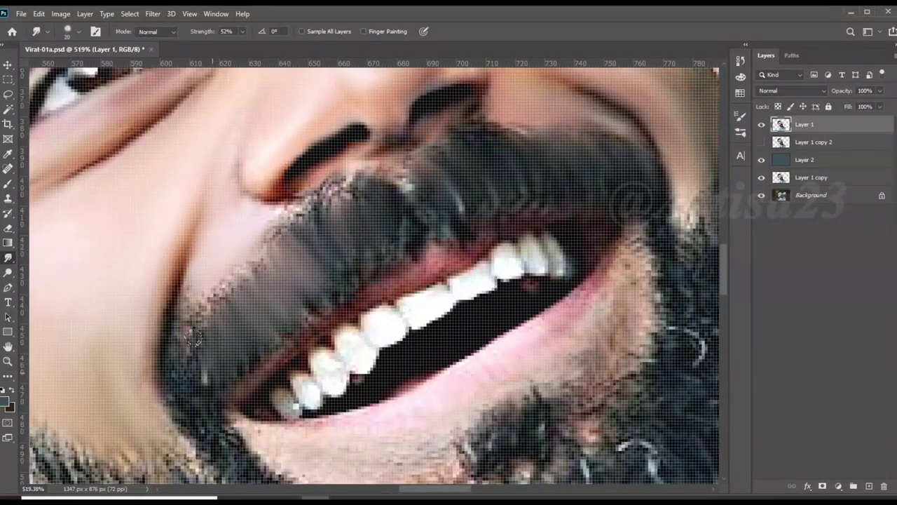
{"action": "key", "text": "bracketleft"}
{"action": "key", "text": "bracketleft"}
{"action": "left_click_drag", "start_coordinate": [283, 219], "coordinate": [344, 184]}
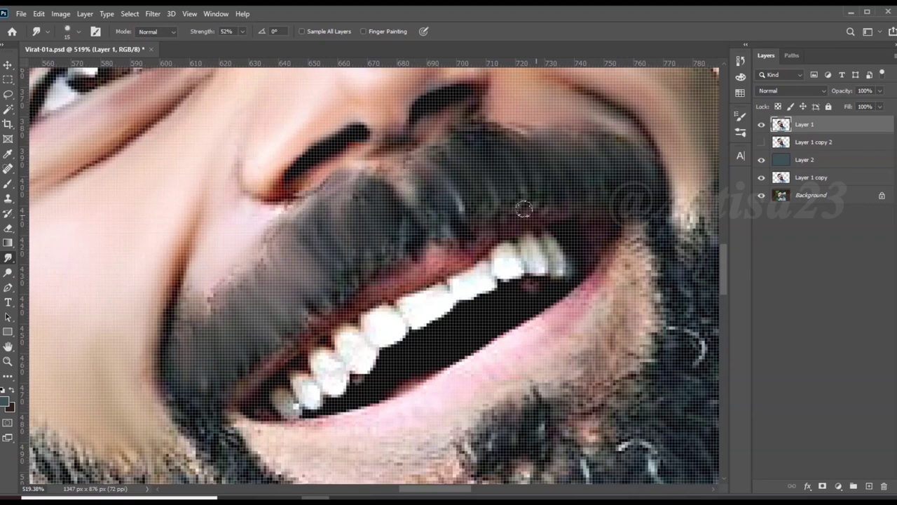
{"action": "key", "text": "bracketright"}
{"action": "scroll", "coordinate": [591, 298], "scroll_direction": "down", "scroll_amount": 1}
{"action": "scroll", "coordinate": [591, 298], "scroll_direction": "down", "scroll_amount": 1}
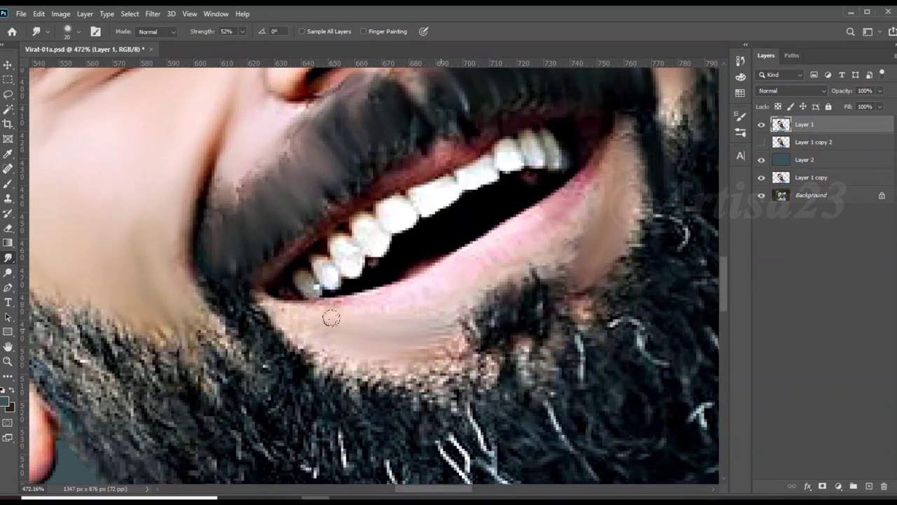
{"action": "scroll", "coordinate": [480, 210], "scroll_direction": "down", "scroll_amount": 1}
{"action": "scroll", "coordinate": [480, 210], "scroll_direction": "down", "scroll_amount": 1}
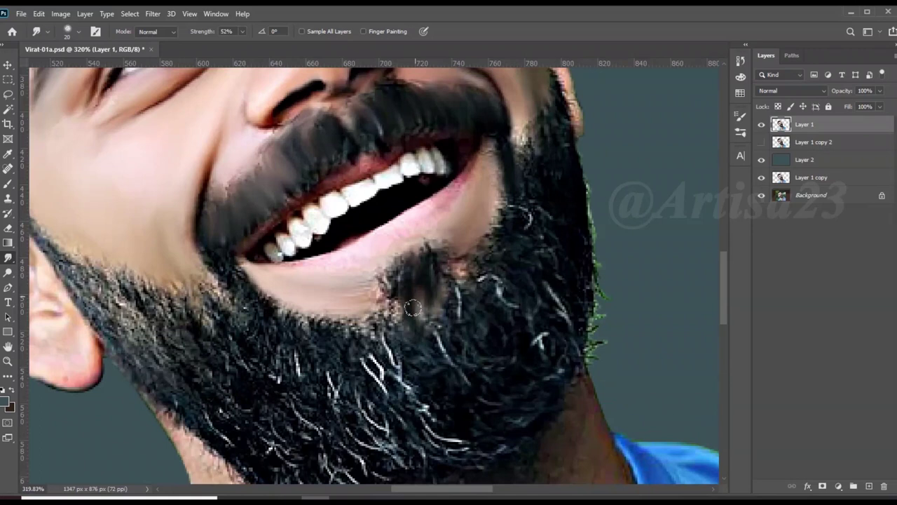
Step: With a much larger brush, smudge the chin beard and its lower edge above the neck
{"action": "key", "text": "bracketright"}
{"action": "key", "text": "bracketright"}
{"action": "mouse_move", "coordinate": [426, 250]}
{"action": "left_mouse_down"}
{"action": "mouse_move", "coordinate": [371, 315]}
{"action": "mouse_move", "coordinate": [159, 258]}
{"action": "mouse_move", "coordinate": [460, 350]}
{"action": "mouse_move", "coordinate": [437, 278]}
{"action": "mouse_move", "coordinate": [511, 224]}
{"action": "mouse_move", "coordinate": [526, 232]}
{"action": "mouse_move", "coordinate": [508, 132]}
{"action": "left_mouse_up"}
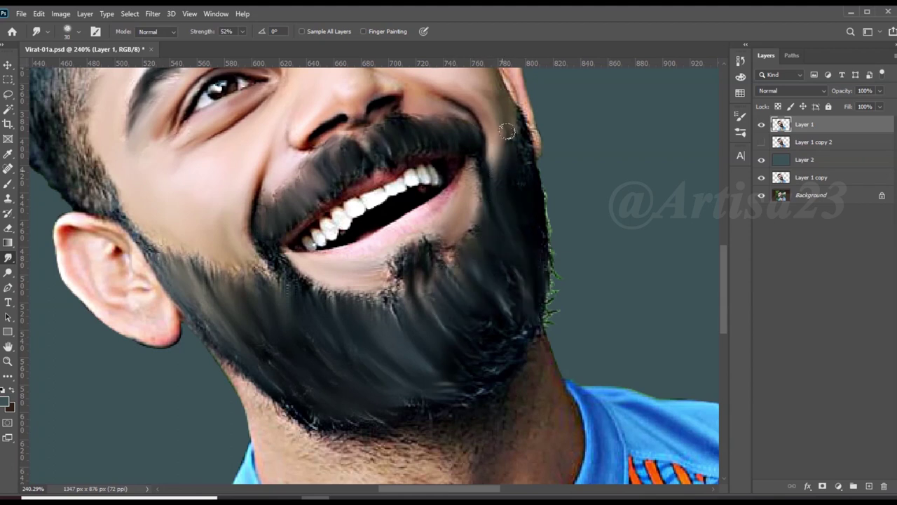
{"action": "mouse_move", "coordinate": [381, 300]}
{"action": "left_mouse_down"}
{"action": "mouse_move", "coordinate": [425, 245]}
{"action": "mouse_move", "coordinate": [316, 293]}
{"action": "left_mouse_up"}
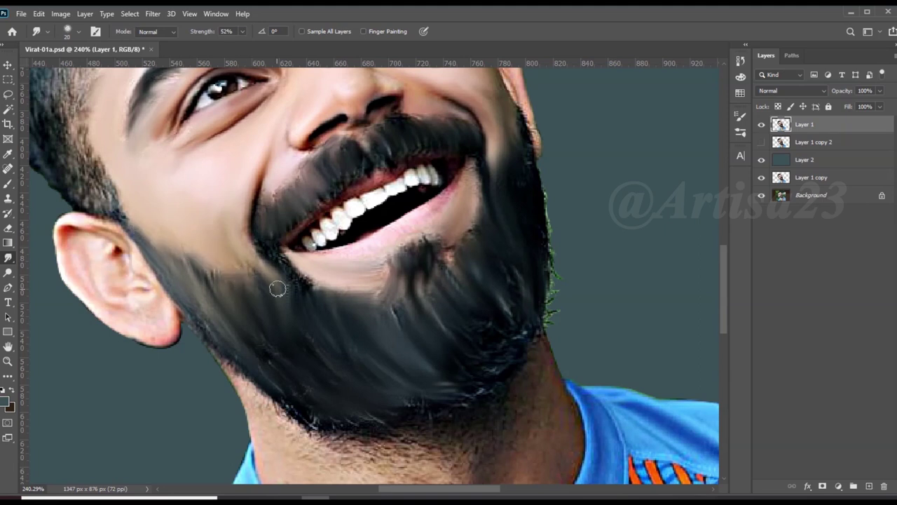
{"action": "scroll", "coordinate": [278, 289], "scroll_direction": "down", "scroll_amount": 2}
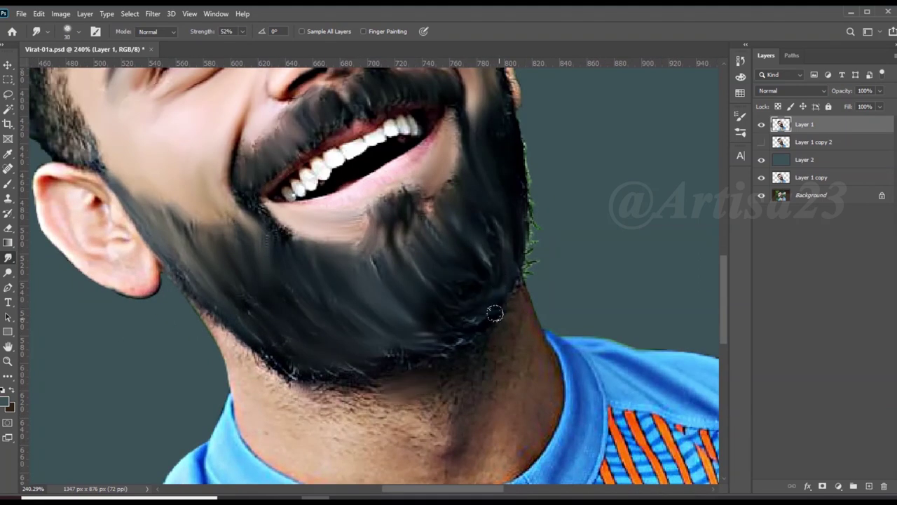
{"action": "scroll", "coordinate": [498, 350], "scroll_direction": "down", "scroll_amount": 2}
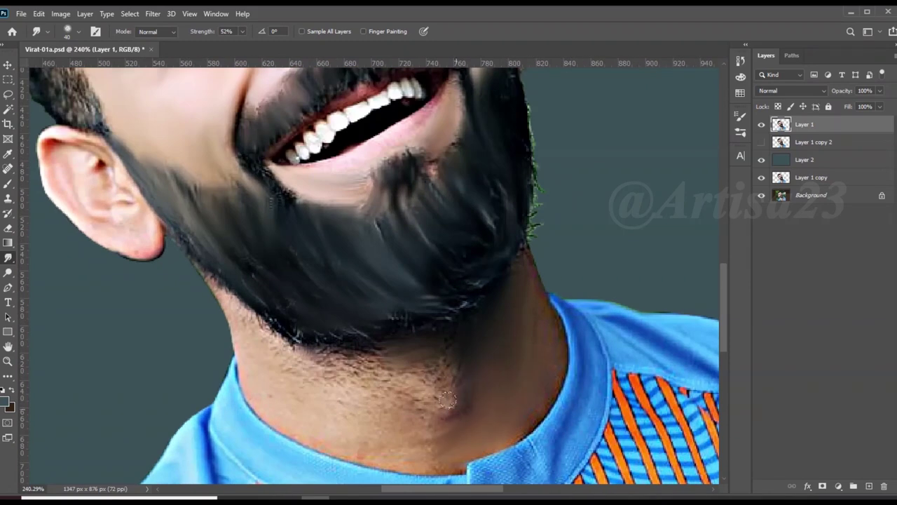
{"action": "mouse_move", "coordinate": [420, 319]}
{"action": "left_mouse_down"}
{"action": "mouse_move", "coordinate": [358, 386]}
{"action": "mouse_move", "coordinate": [413, 396]}
{"action": "mouse_move", "coordinate": [329, 382]}
{"action": "mouse_move", "coordinate": [288, 320]}
{"action": "left_mouse_up"}
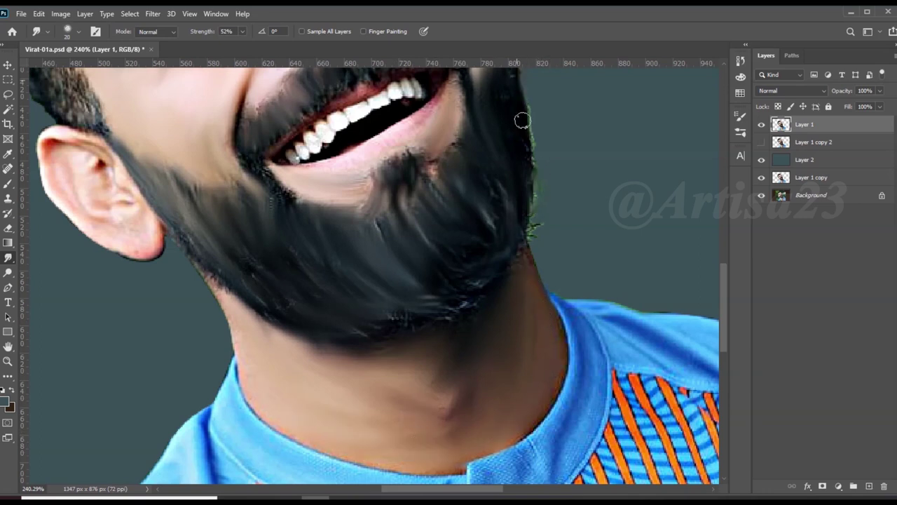
Step: Smooth the stubble along the beard's jaw edge
{"action": "scroll", "coordinate": [493, 285], "scroll_direction": "down", "scroll_amount": 3}
{"action": "scroll", "coordinate": [432, 204], "scroll_direction": "up", "scroll_amount": 3}
{"action": "scroll", "coordinate": [493, 228], "scroll_direction": "down", "scroll_amount": 2}
{"action": "scroll", "coordinate": [302, 322], "scroll_direction": "up", "scroll_amount": 3}
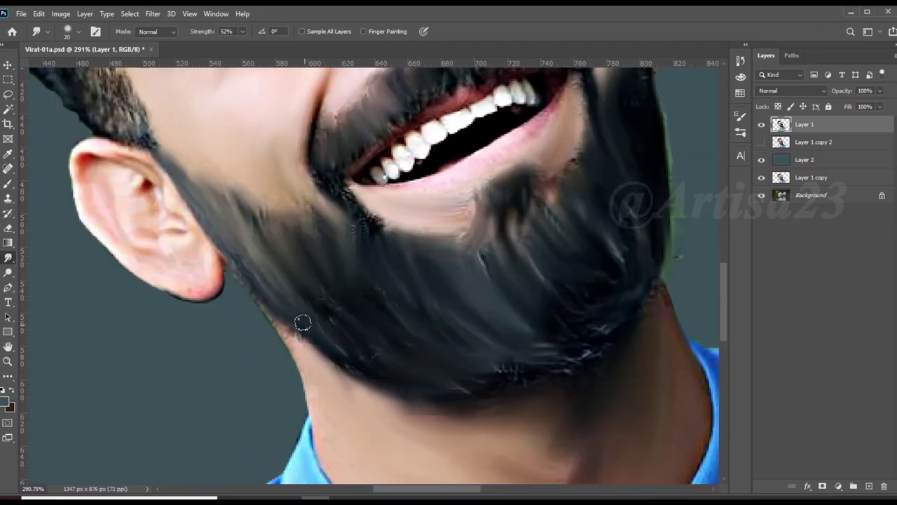
{"action": "scroll", "coordinate": [303, 323], "scroll_direction": "down", "scroll_amount": 3}
{"action": "scroll", "coordinate": [208, 268], "scroll_direction": "up", "scroll_amount": 2}
{"action": "scroll", "coordinate": [208, 268], "scroll_direction": "up", "scroll_amount": 1}
{"action": "mouse_move", "coordinate": [208, 268]}
{"action": "left_mouse_down"}
{"action": "mouse_move", "coordinate": [278, 299]}
{"action": "mouse_move", "coordinate": [298, 239]}
{"action": "mouse_move", "coordinate": [260, 200]}
{"action": "mouse_move", "coordinate": [262, 164]}
{"action": "mouse_move", "coordinate": [186, 197]}
{"action": "mouse_move", "coordinate": [184, 277]}
{"action": "left_mouse_up"}
Step: Smudge the left hair edge and blend the hair streaks up to the top
{"action": "scroll", "coordinate": [184, 277], "scroll_direction": "down", "scroll_amount": 2}
{"action": "scroll", "coordinate": [184, 277], "scroll_direction": "up", "scroll_amount": 2}
{"action": "left_click_drag", "start_coordinate": [211, 140], "coordinate": [172, 261]}
{"action": "scroll", "coordinate": [289, 181], "scroll_direction": "up", "scroll_amount": 1}
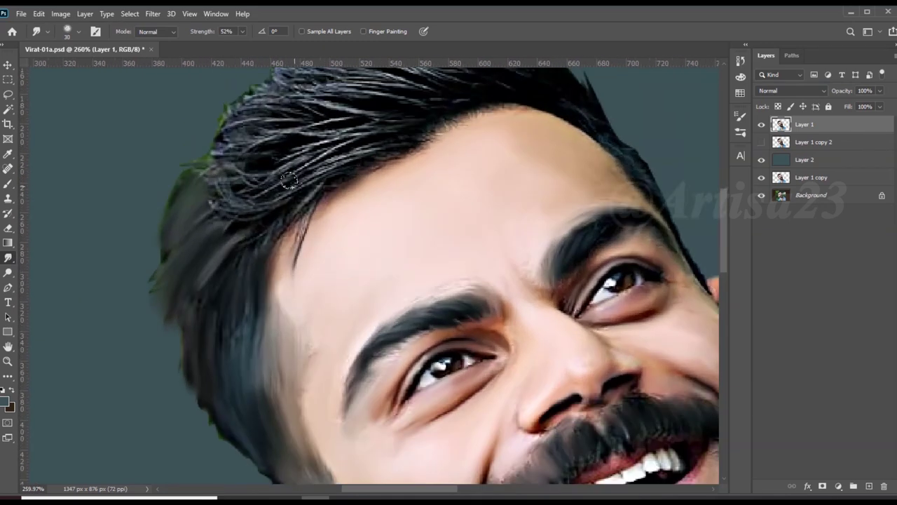
{"action": "scroll", "coordinate": [281, 179], "scroll_direction": "up", "scroll_amount": 1}
{"action": "mouse_move", "coordinate": [259, 178]}
{"action": "left_mouse_down"}
{"action": "mouse_move", "coordinate": [183, 176]}
{"action": "mouse_move", "coordinate": [371, 150]}
{"action": "mouse_move", "coordinate": [259, 126]}
{"action": "left_mouse_up"}
{"action": "mouse_move", "coordinate": [421, 119]}
{"action": "left_mouse_down"}
{"action": "mouse_move", "coordinate": [313, 104]}
{"action": "mouse_move", "coordinate": [456, 102]}
{"action": "left_mouse_up"}
Step: Smooth away the spiky green-tinged tips and soften the hairline edge down-left
{"action": "left_click_drag", "start_coordinate": [327, 92], "coordinate": [245, 116]}
{"action": "mouse_move", "coordinate": [360, 171]}
{"action": "left_mouse_down"}
{"action": "mouse_move", "coordinate": [259, 231]}
{"action": "mouse_move", "coordinate": [263, 315]}
{"action": "left_mouse_up"}
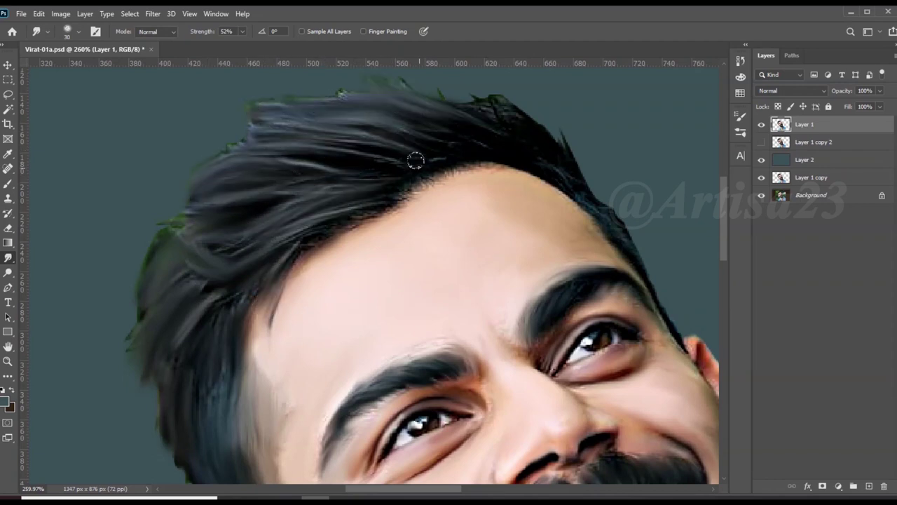
{"action": "scroll", "coordinate": [475, 133], "scroll_direction": "up", "scroll_amount": 2}
{"action": "scroll", "coordinate": [387, 184], "scroll_direction": "up", "scroll_amount": 2}
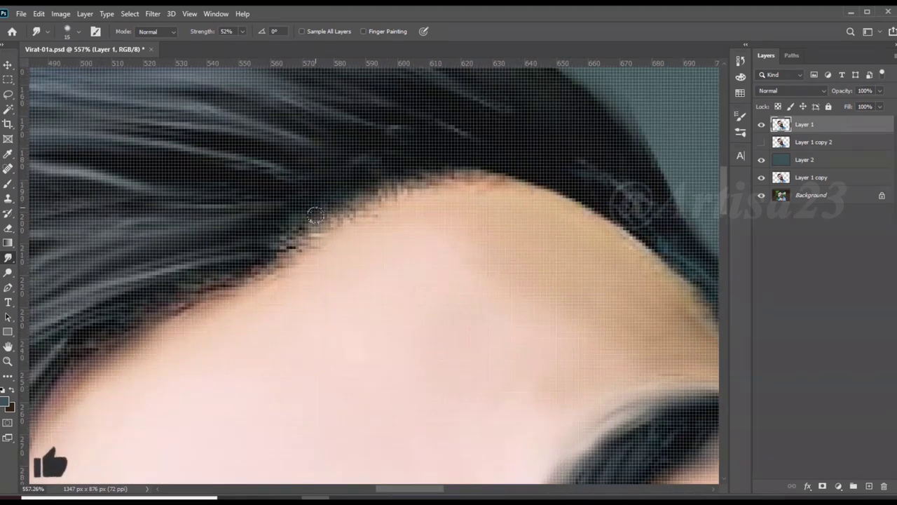
{"action": "left_click_drag", "start_coordinate": [315, 216], "coordinate": [267, 256]}
{"action": "mouse_move", "coordinate": [357, 178]}
{"action": "left_mouse_down"}
{"action": "mouse_move", "coordinate": [257, 260]}
{"action": "mouse_move", "coordinate": [91, 326]}
{"action": "left_mouse_up"}
{"action": "scroll", "coordinate": [486, 147], "scroll_direction": "down", "scroll_amount": 1}
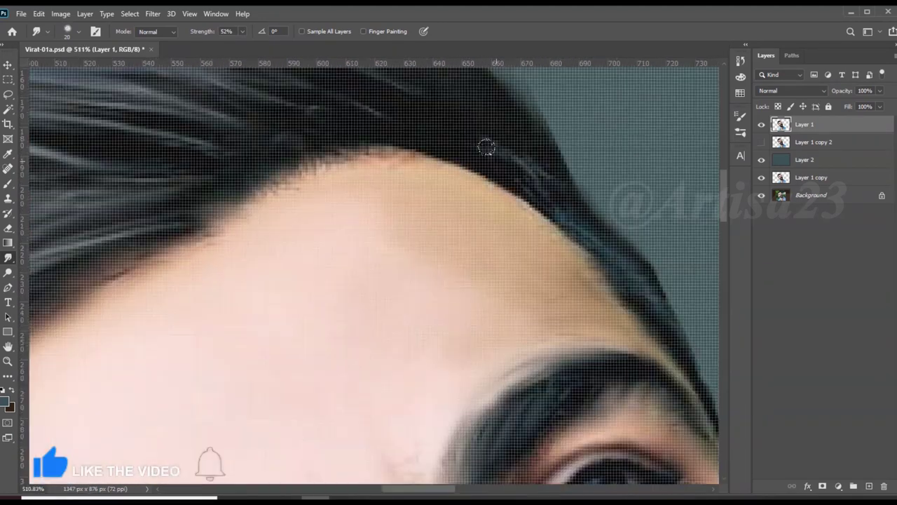
{"action": "scroll", "coordinate": [487, 147], "scroll_direction": "down", "scroll_amount": 5}
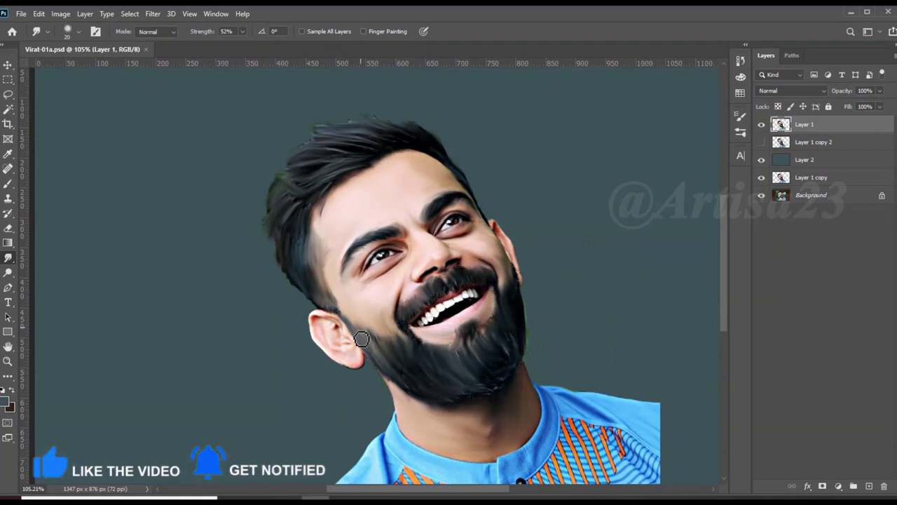
Step: Resize the smudge brush for the ear top and the beard under the mouth, zooming in
{"action": "scroll", "coordinate": [362, 339], "scroll_direction": "up", "scroll_amount": 4}
{"action": "key", "text": "bracketright"}
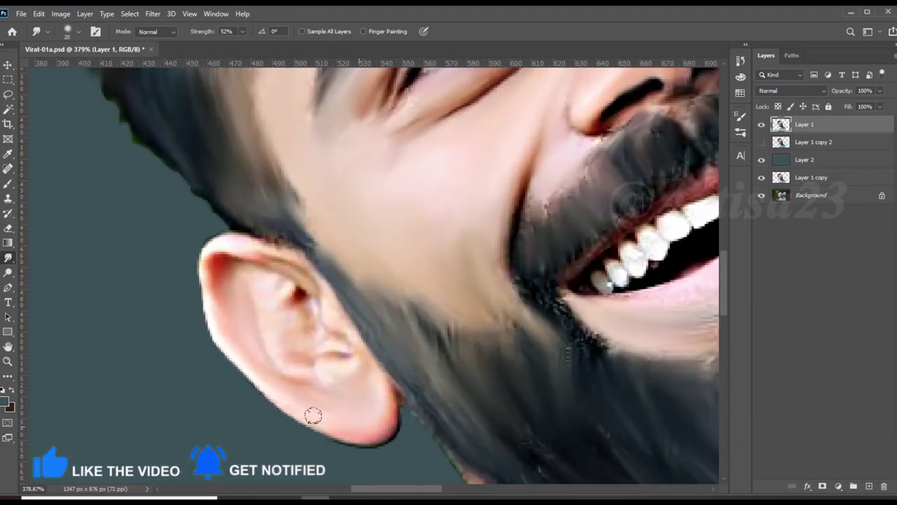
{"action": "key", "text": "bracketleft"}
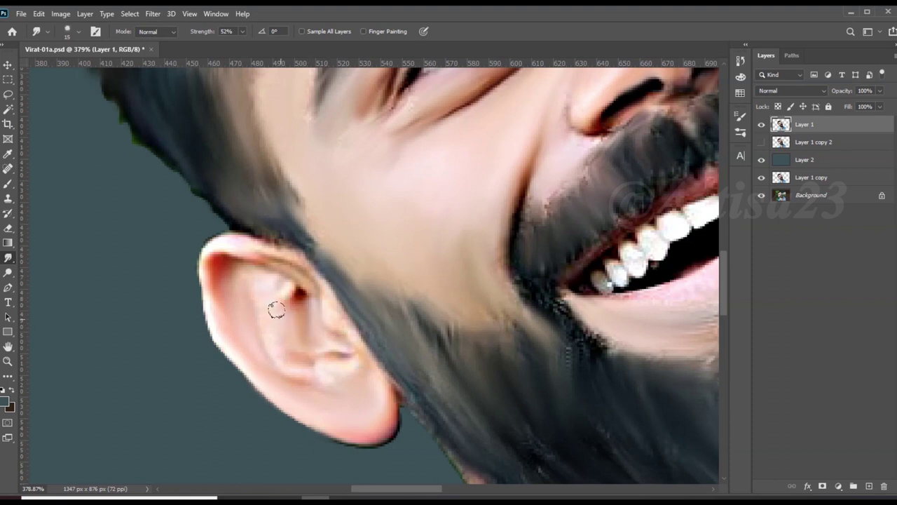
{"action": "key", "text": "bracketleft"}
{"action": "key", "text": "bracketleft"}
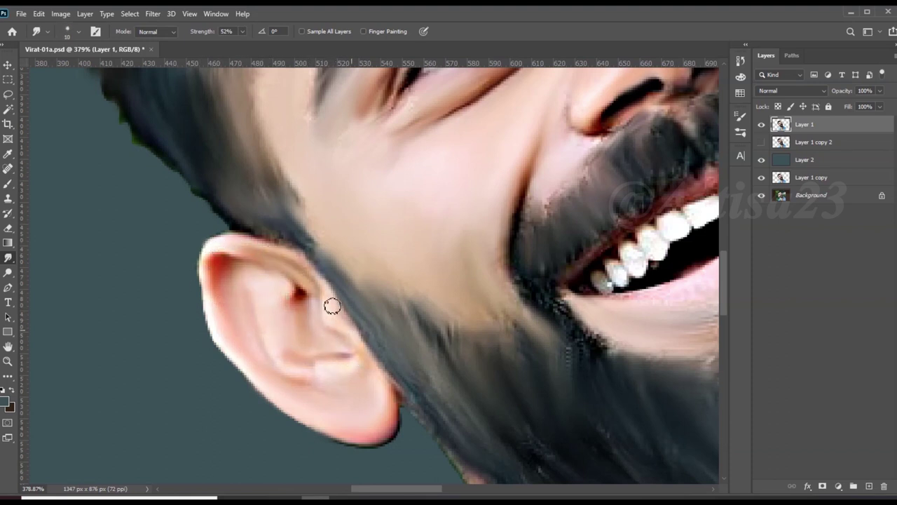
{"action": "key", "text": "bracketright"}
{"action": "scroll", "coordinate": [530, 282], "scroll_direction": "down", "scroll_amount": 1}
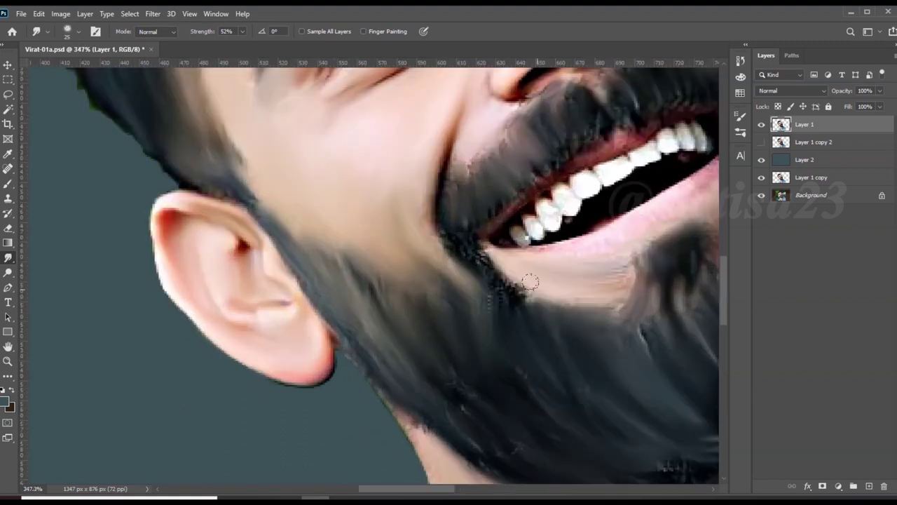
{"action": "scroll", "coordinate": [414, 348], "scroll_direction": "down", "scroll_amount": 5}
{"action": "scroll", "coordinate": [431, 273], "scroll_direction": "up", "scroll_amount": 4}
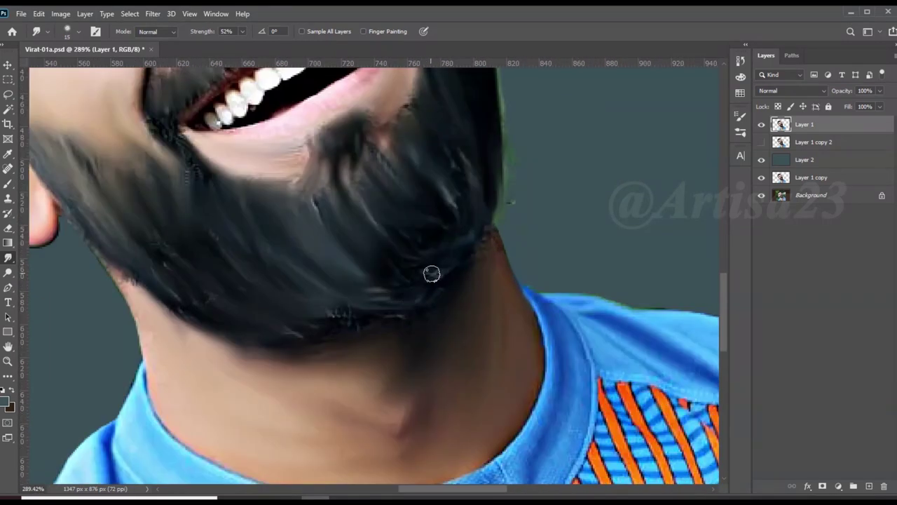
{"action": "scroll", "coordinate": [336, 225], "scroll_direction": "down", "scroll_amount": 2}
{"action": "scroll", "coordinate": [445, 186], "scroll_direction": "up", "scroll_amount": 1}
Step: Enlarge the smudge brush and soften the shirt edge near the collar and lower left
{"action": "scroll", "coordinate": [404, 321], "scroll_direction": "down", "scroll_amount": 2}
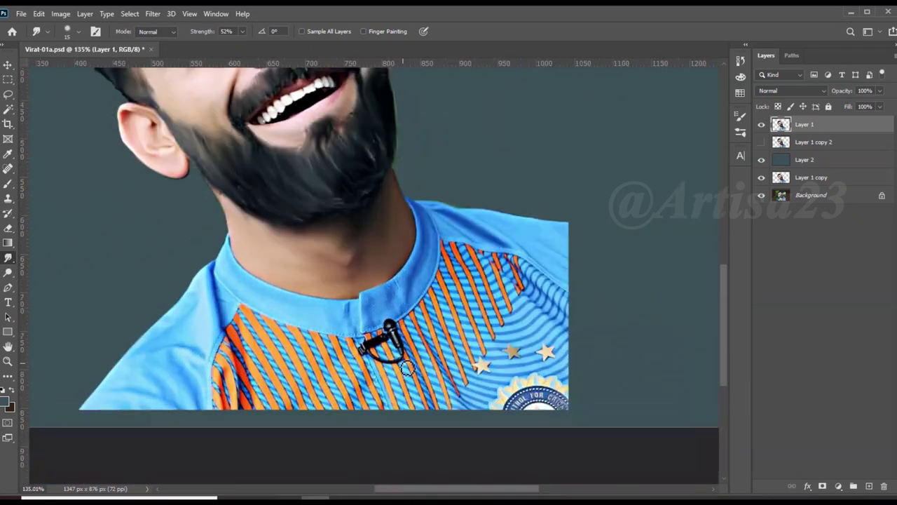
{"action": "scroll", "coordinate": [436, 160], "scroll_direction": "up", "scroll_amount": 2}
{"action": "key", "text": "bracketright"}
{"action": "key", "text": "bracketright"}
{"action": "key", "text": "bracketright"}
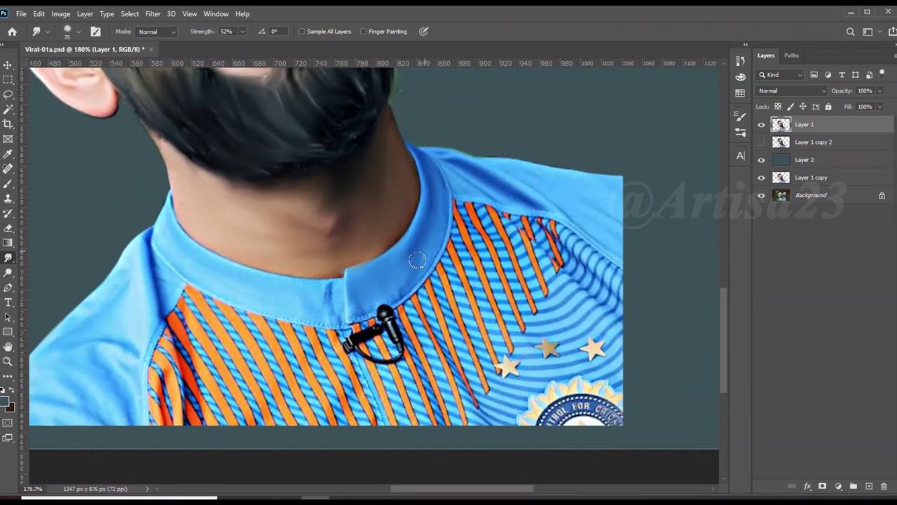
{"action": "key", "text": "bracketright"}
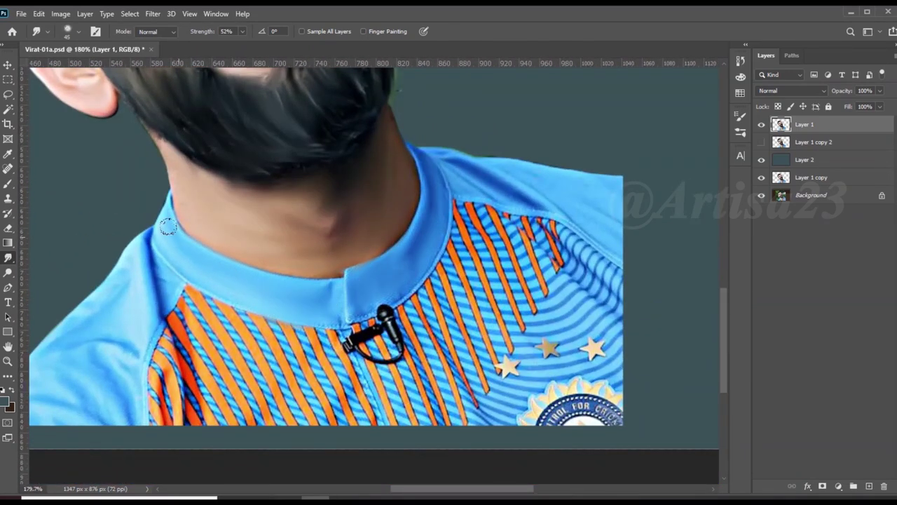
{"action": "left_click_drag", "start_coordinate": [166, 291], "coordinate": [79, 318]}
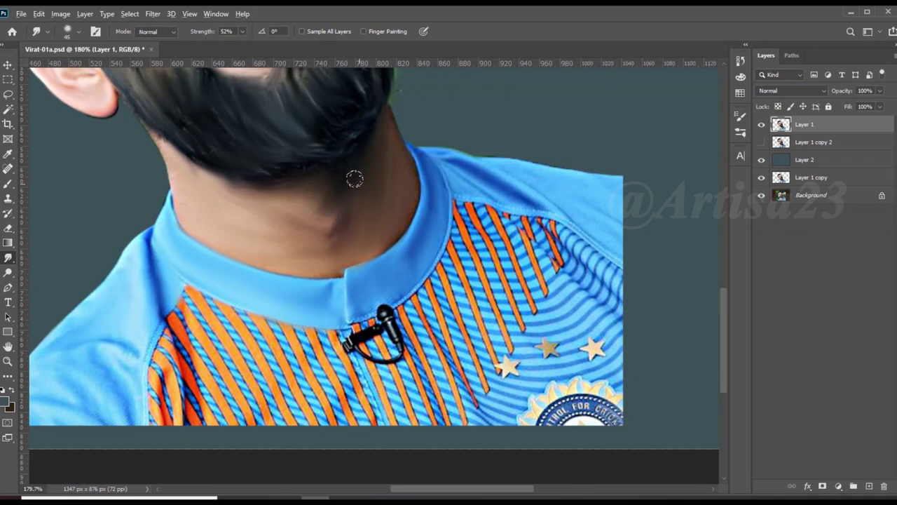
{"action": "scroll", "coordinate": [354, 178], "scroll_direction": "down", "scroll_amount": 1}
{"action": "key", "text": "bracketright"}
{"action": "left_click_drag", "start_coordinate": [203, 354], "coordinate": [66, 364]}
{"action": "mouse_move", "coordinate": [120, 329]}
{"action": "left_mouse_down"}
{"action": "mouse_move", "coordinate": [192, 365]}
{"action": "mouse_move", "coordinate": [116, 300]}
{"action": "mouse_move", "coordinate": [120, 364]}
{"action": "mouse_move", "coordinate": [232, 378]}
{"action": "left_mouse_up"}
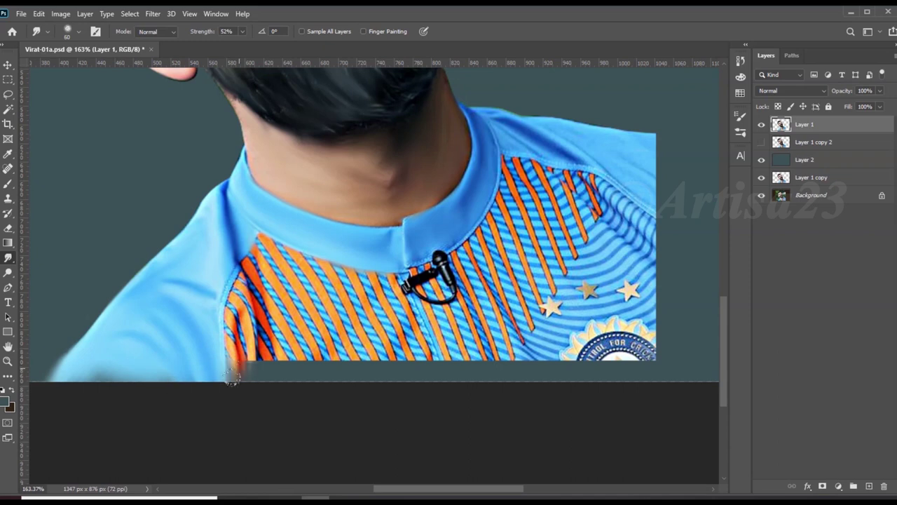
Step: Pull the jersey stripes down over the bottom strip, extending the lower edge rightward
{"action": "left_click_drag", "start_coordinate": [241, 329], "coordinate": [302, 383]}
{"action": "left_click_drag", "start_coordinate": [280, 322], "coordinate": [343, 383]}
{"action": "left_click_drag", "start_coordinate": [302, 294], "coordinate": [361, 383]}
{"action": "left_click_drag", "start_coordinate": [255, 308], "coordinate": [277, 382]}
{"action": "left_click_drag", "start_coordinate": [241, 294], "coordinate": [256, 382]}
{"action": "left_click_drag", "start_coordinate": [234, 312], "coordinate": [242, 386]}
{"action": "left_click_drag", "start_coordinate": [322, 330], "coordinate": [399, 382]}
{"action": "left_click_drag", "start_coordinate": [316, 267], "coordinate": [403, 382]}
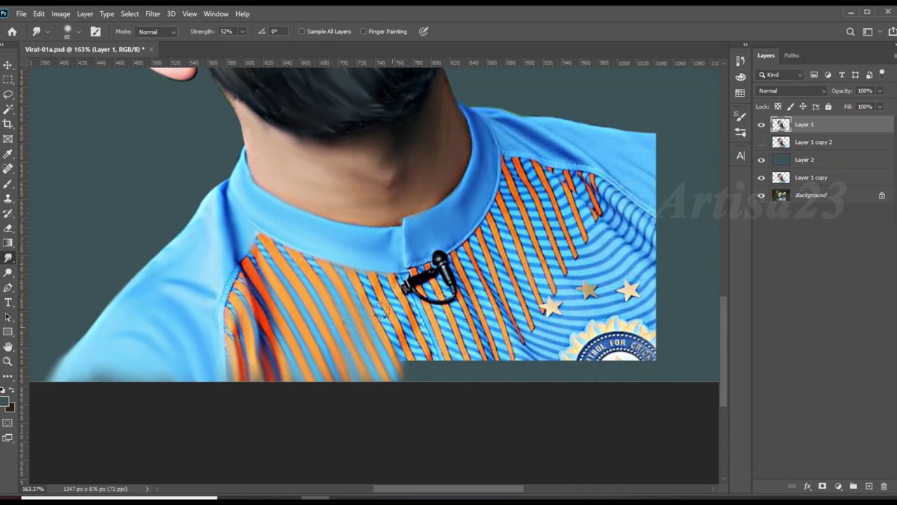
{"action": "left_click_drag", "start_coordinate": [382, 311], "coordinate": [442, 383]}
{"action": "left_click_drag", "start_coordinate": [441, 326], "coordinate": [489, 352]}
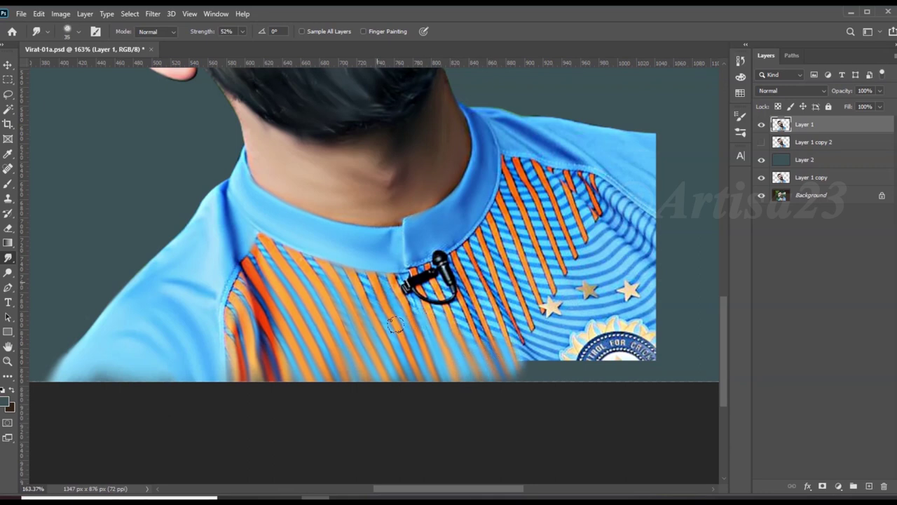
Step: Smear the stripes across the right and lower-right chest
{"action": "mouse_move", "coordinate": [461, 245]}
{"action": "left_mouse_down"}
{"action": "mouse_move", "coordinate": [504, 343]}
{"action": "mouse_move", "coordinate": [536, 326]}
{"action": "left_mouse_up"}
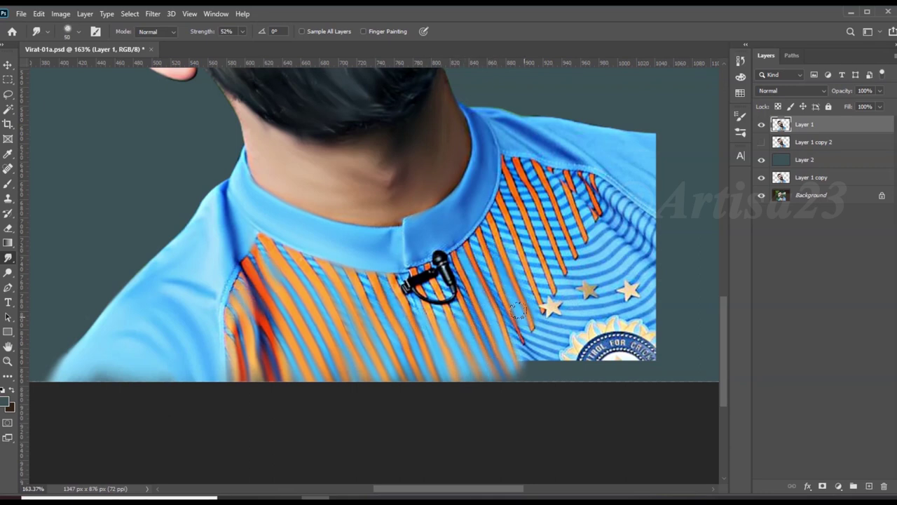
{"action": "left_click_drag", "start_coordinate": [497, 196], "coordinate": [546, 280]}
{"action": "mouse_move", "coordinate": [508, 161]}
{"action": "left_mouse_down"}
{"action": "mouse_move", "coordinate": [553, 232]}
{"action": "mouse_move", "coordinate": [570, 179]}
{"action": "left_mouse_up"}
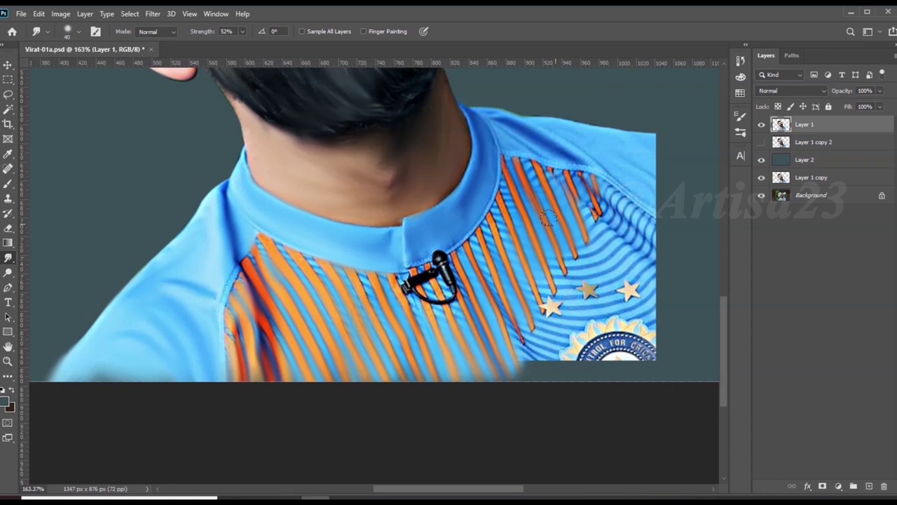
{"action": "left_click_drag", "start_coordinate": [502, 200], "coordinate": [540, 295]}
{"action": "mouse_move", "coordinate": [484, 231]}
{"action": "left_mouse_down"}
{"action": "mouse_move", "coordinate": [522, 329]}
{"action": "mouse_move", "coordinate": [553, 372]}
{"action": "mouse_move", "coordinate": [487, 337]}
{"action": "mouse_move", "coordinate": [596, 347]}
{"action": "mouse_move", "coordinate": [589, 351]}
{"action": "left_mouse_up"}
{"action": "mouse_move", "coordinate": [504, 354]}
{"action": "left_mouse_down"}
{"action": "mouse_move", "coordinate": [610, 294]}
{"action": "mouse_move", "coordinate": [631, 246]}
{"action": "left_mouse_up"}
Step: Push the shirt's right edge and shoulder into the teal background
{"action": "scroll", "coordinate": [634, 275], "scroll_direction": "down", "scroll_amount": 1}
{"action": "left_click_drag", "start_coordinate": [586, 223], "coordinate": [630, 274]}
{"action": "left_click_drag", "start_coordinate": [589, 204], "coordinate": [630, 259]}
{"action": "left_click_drag", "start_coordinate": [592, 163], "coordinate": [645, 231]}
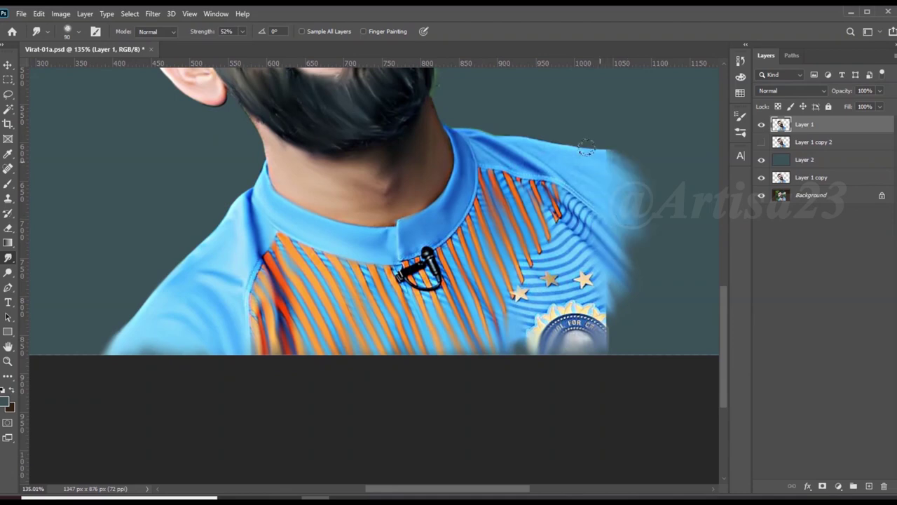
{"action": "left_click_drag", "start_coordinate": [586, 144], "coordinate": [684, 210]}
{"action": "left_click_drag", "start_coordinate": [596, 160], "coordinate": [673, 210]}
{"action": "left_click_drag", "start_coordinate": [627, 150], "coordinate": [684, 200]}
{"action": "left_click_drag", "start_coordinate": [602, 224], "coordinate": [673, 288]}
{"action": "mouse_move", "coordinate": [603, 273]}
{"action": "left_mouse_down"}
{"action": "mouse_move", "coordinate": [651, 336]}
{"action": "mouse_move", "coordinate": [662, 326]}
{"action": "left_mouse_up"}
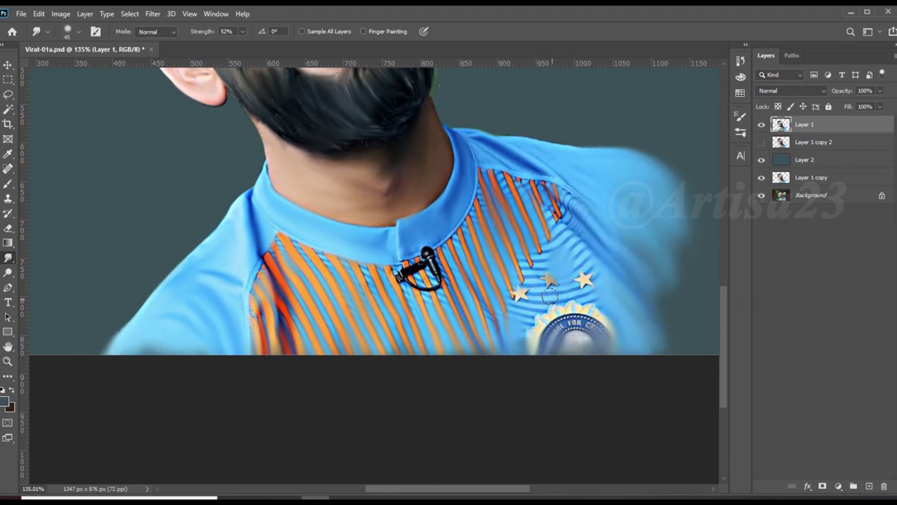
{"action": "left_click_drag", "start_coordinate": [524, 145], "coordinate": [673, 203]}
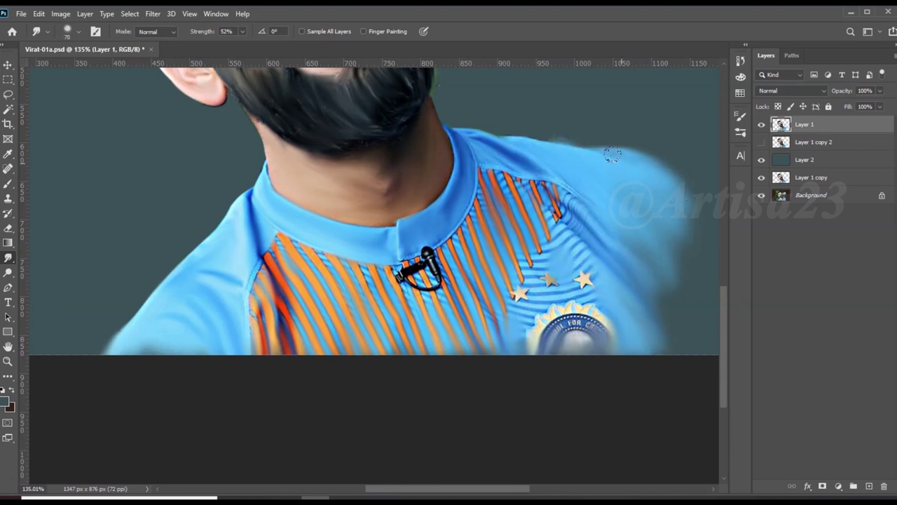
Step: Crop outward to widen and heighten the canvas to 1443 × 903 px
{"action": "scroll", "coordinate": [397, 231], "scroll_direction": "down", "scroll_amount": 3}
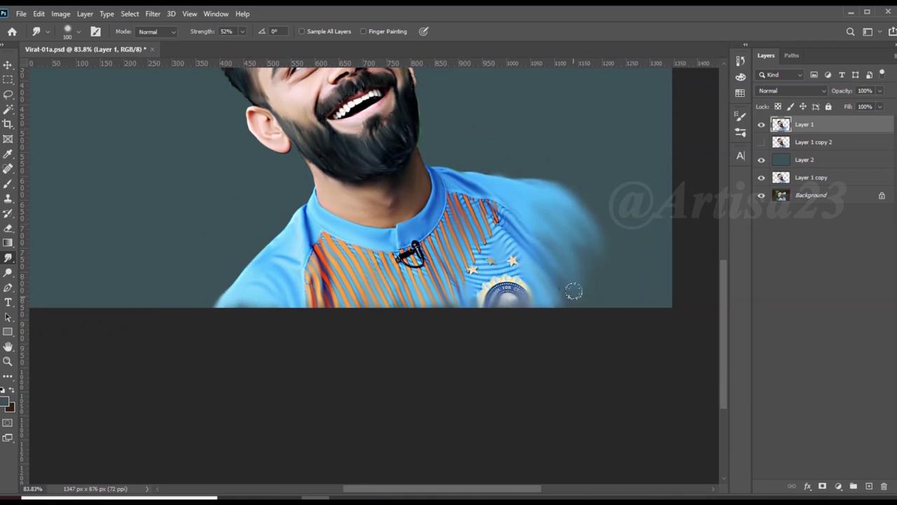
{"action": "scroll", "coordinate": [574, 292], "scroll_direction": "down", "scroll_amount": 2}
{"action": "scroll", "coordinate": [529, 311], "scroll_direction": "down", "scroll_amount": 1}
{"action": "key", "text": "c"}
{"action": "left_click_drag", "start_coordinate": [575, 269], "coordinate": [588, 269]}
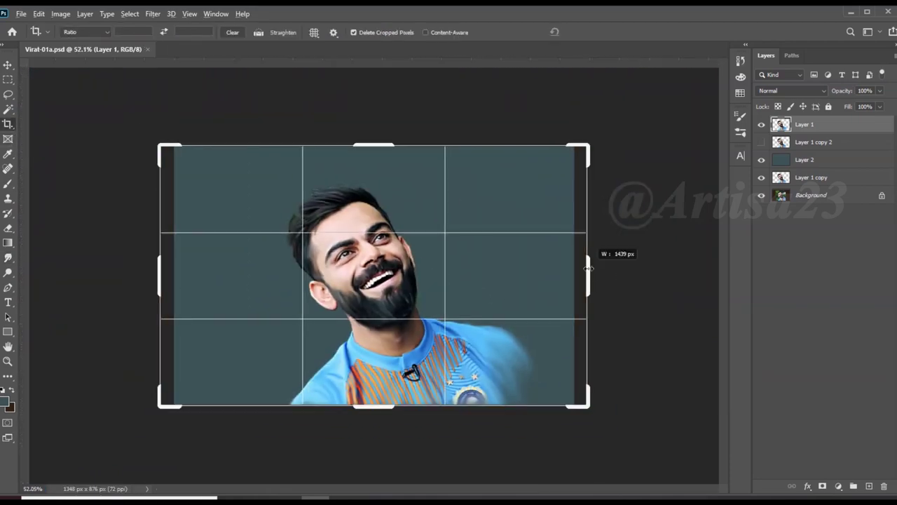
{"action": "left_click_drag", "start_coordinate": [373, 145], "coordinate": [378, 134]}
{"action": "key", "text": "Return"}
Step: Move Layer 2 just under Layer 1 and return to smudging on Layer 1
{"action": "left_click", "coordinate": [806, 159]}
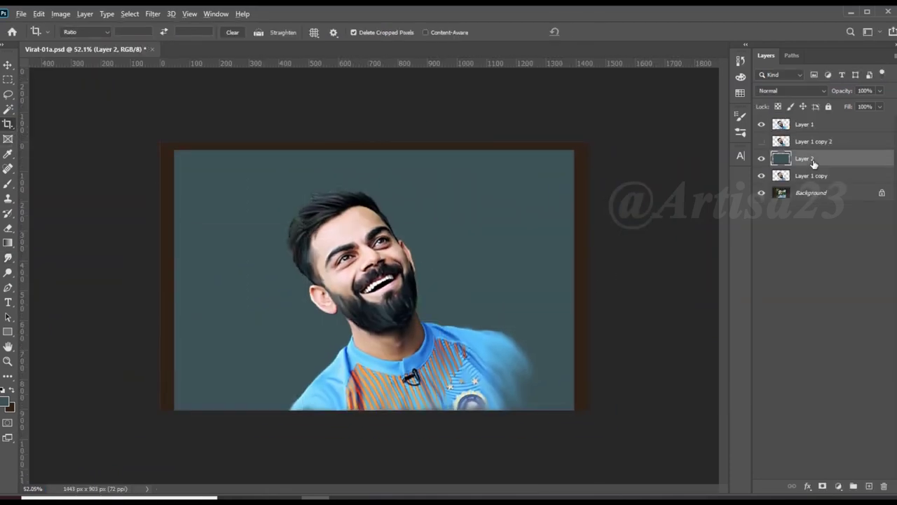
{"action": "left_click_drag", "start_coordinate": [814, 159], "coordinate": [813, 133]}
{"action": "left_click", "coordinate": [806, 124]}
{"action": "scroll", "coordinate": [412, 367], "scroll_direction": "up", "scroll_amount": 1}
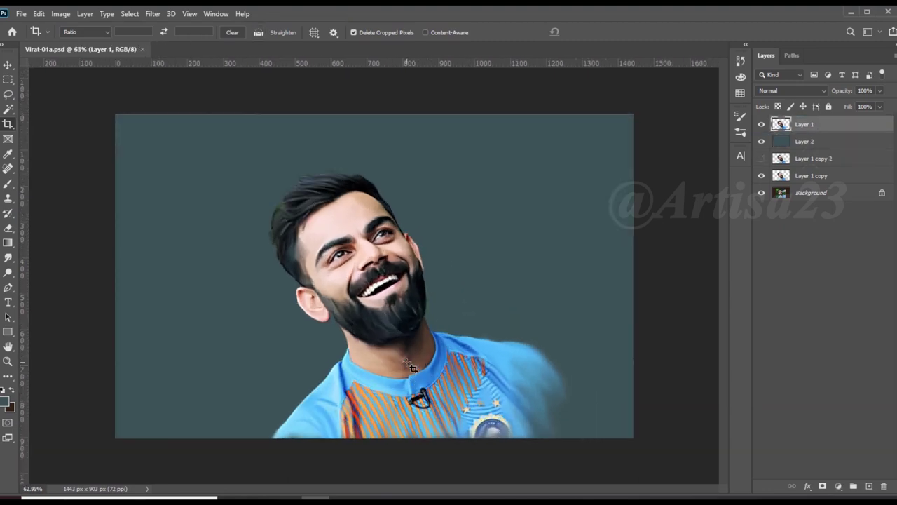
{"action": "scroll", "coordinate": [390, 284], "scroll_direction": "up", "scroll_amount": 3}
{"action": "key", "text": "r"}
{"action": "scroll", "coordinate": [390, 284], "scroll_direction": "up", "scroll_amount": 2}
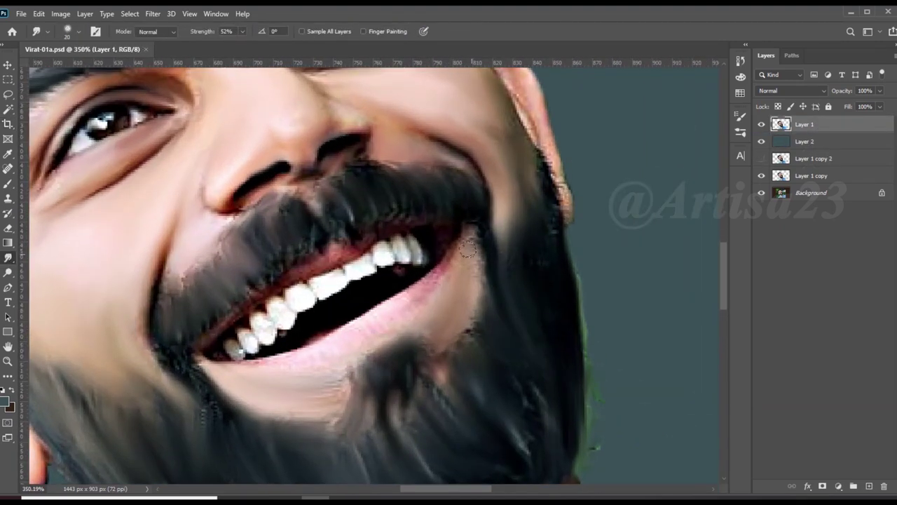
Step: Enlarge the smudge brush and soften the red upper-lip line
{"action": "key", "text": "bracketright"}
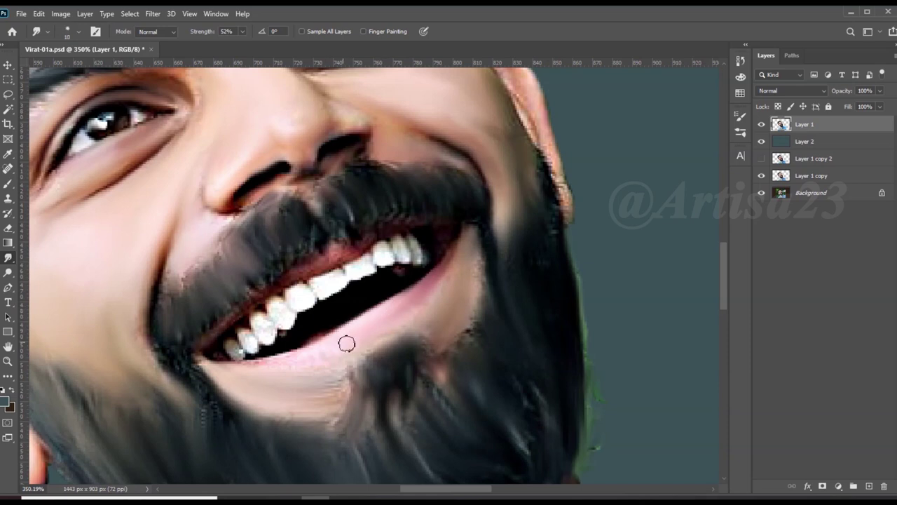
{"action": "scroll", "coordinate": [265, 354], "scroll_direction": "up", "scroll_amount": 1}
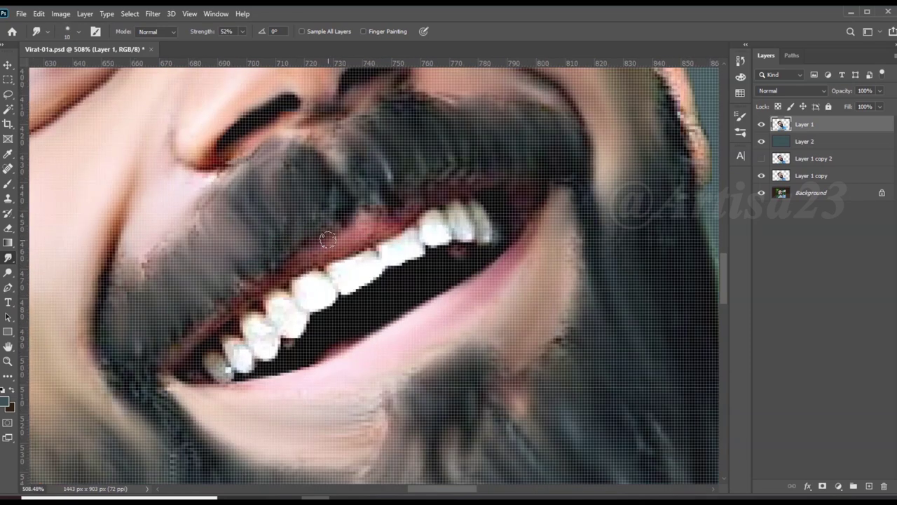
{"action": "key", "text": "bracketright"}
{"action": "left_click_drag", "start_coordinate": [328, 240], "coordinate": [167, 349]}
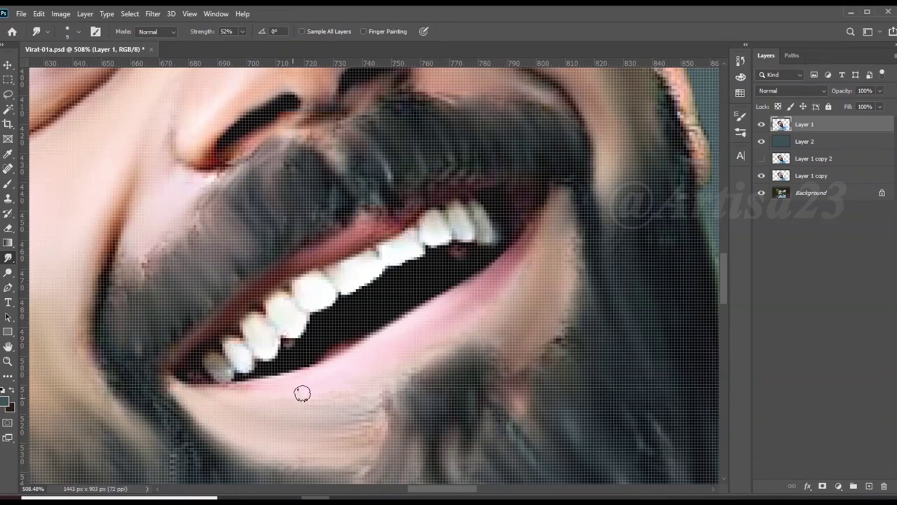
Step: Scroll the view to inspect the smudged face edges around ear and eye
{"action": "scroll", "coordinate": [302, 393], "scroll_direction": "down", "scroll_amount": 5}
{"action": "scroll", "coordinate": [362, 255], "scroll_direction": "up", "scroll_amount": 2}
{"action": "scroll", "coordinate": [364, 270], "scroll_direction": "up", "scroll_amount": 2}
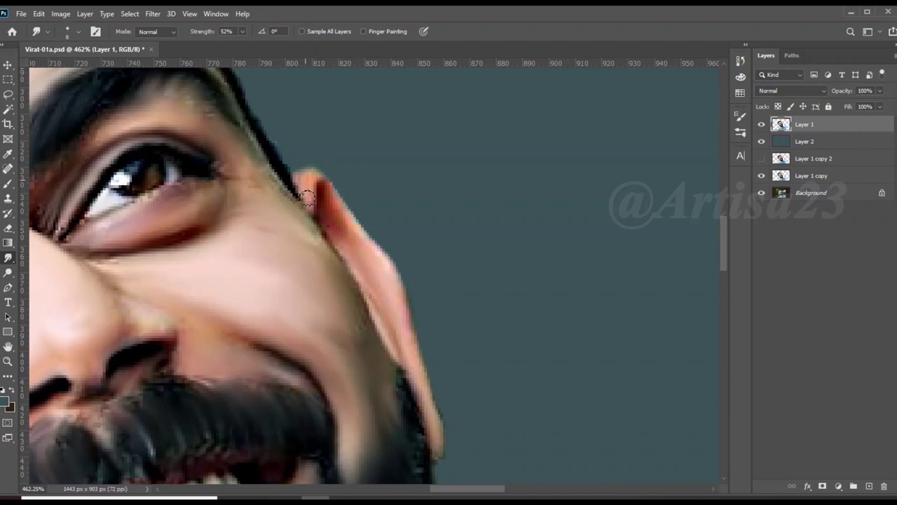
{"action": "scroll", "coordinate": [295, 203], "scroll_direction": "up", "scroll_amount": 2}
{"action": "scroll", "coordinate": [284, 207], "scroll_direction": "up", "scroll_amount": 1}
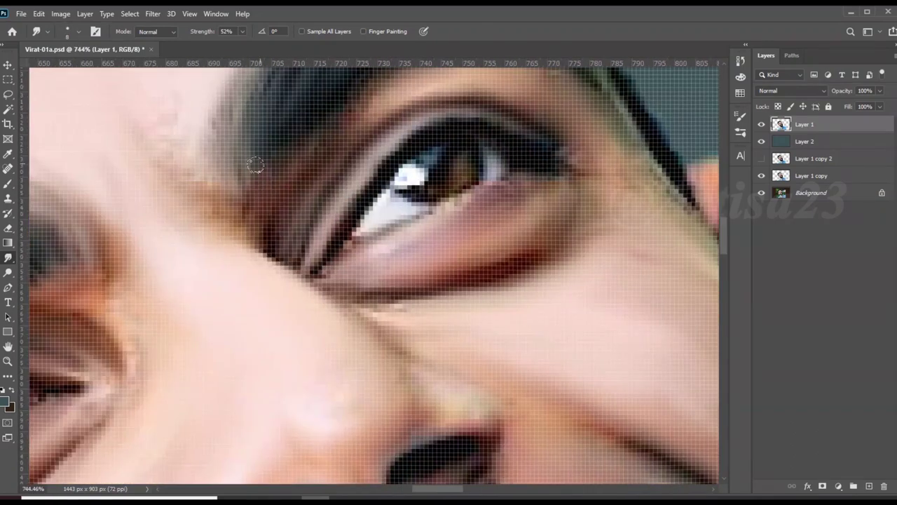
{"action": "scroll", "coordinate": [189, 157], "scroll_direction": "down", "scroll_amount": 2}
{"action": "scroll", "coordinate": [218, 159], "scroll_direction": "down", "scroll_amount": 1}
{"action": "scroll", "coordinate": [231, 162], "scroll_direction": "down", "scroll_amount": 1}
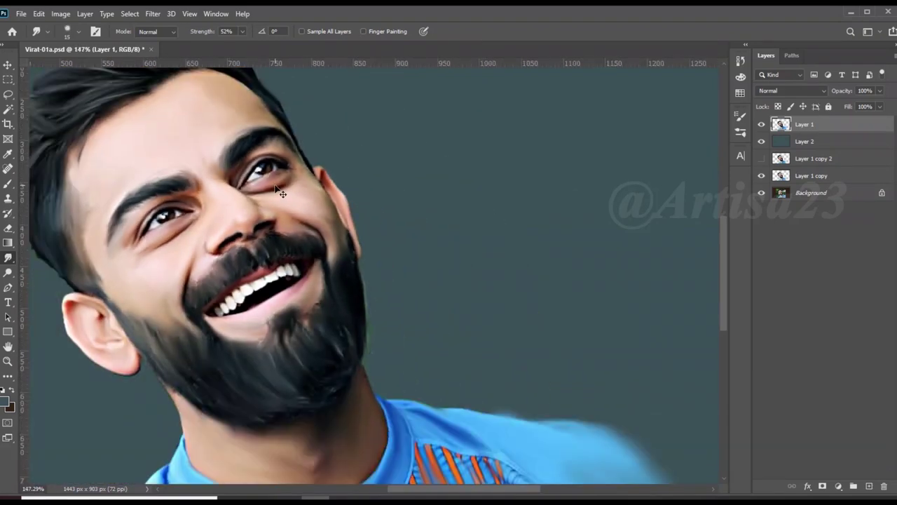
{"action": "scroll", "coordinate": [302, 232], "scroll_direction": "down", "scroll_amount": 1}
{"action": "scroll", "coordinate": [303, 232], "scroll_direction": "down", "scroll_amount": 2}
{"action": "scroll", "coordinate": [297, 224], "scroll_direction": "up", "scroll_amount": 1}
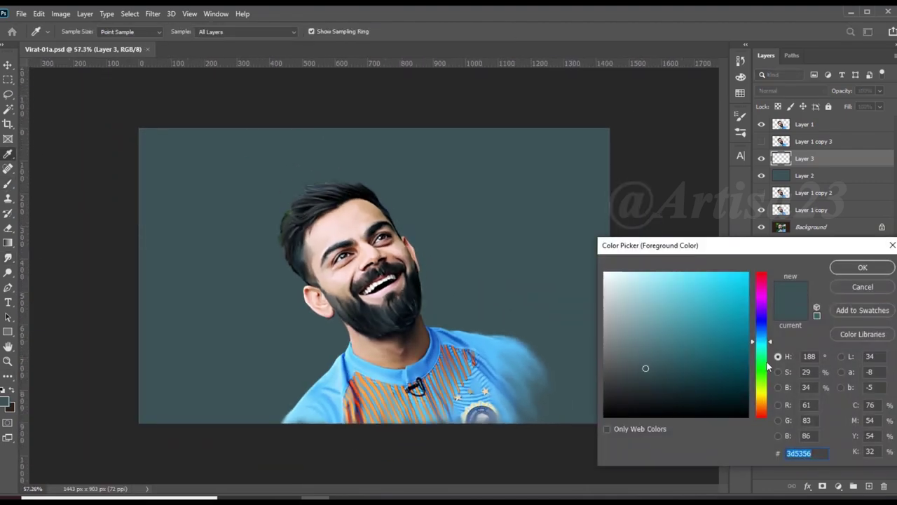
Step: Pick a green and brush green cloud strokes above the head
{"action": "left_click_drag", "start_coordinate": [762, 366], "coordinate": [761, 358]}
{"action": "left_click", "coordinate": [701, 311]}
{"action": "left_click", "coordinate": [863, 267]}
{"action": "key", "text": "b"}
{"action": "left_click_drag", "start_coordinate": [448, 211], "coordinate": [392, 162]}
{"action": "mouse_move", "coordinate": [330, 154]}
{"action": "left_mouse_down"}
{"action": "mouse_move", "coordinate": [423, 247]}
{"action": "mouse_move", "coordinate": [452, 242]}
{"action": "left_mouse_up"}
Step: Pick an orange and paint orange clouds beside the head
{"action": "left_click", "coordinate": [4, 401]}
{"action": "left_click_drag", "start_coordinate": [762, 365], "coordinate": [762, 379]}
{"action": "left_click", "coordinate": [731, 310]}
{"action": "left_click", "coordinate": [862, 268]}
{"action": "mouse_move", "coordinate": [458, 242]}
{"action": "left_mouse_down"}
{"action": "mouse_move", "coordinate": [441, 220]}
{"action": "mouse_move", "coordinate": [486, 217]}
{"action": "mouse_move", "coordinate": [490, 301]}
{"action": "left_mouse_up"}
{"action": "left_click_drag", "start_coordinate": [277, 224], "coordinate": [266, 251]}
Step: Sample canvas colours to add green above the head, an orange patch left, and dark grey lower left
{"action": "left_click", "coordinate": [384, 185], "text": "alt"}
{"action": "left_click_drag", "start_coordinate": [337, 161], "coordinate": [274, 201]}
{"action": "left_click", "coordinate": [257, 241], "text": "alt"}
{"action": "left_click_drag", "start_coordinate": [256, 240], "coordinate": [339, 320]}
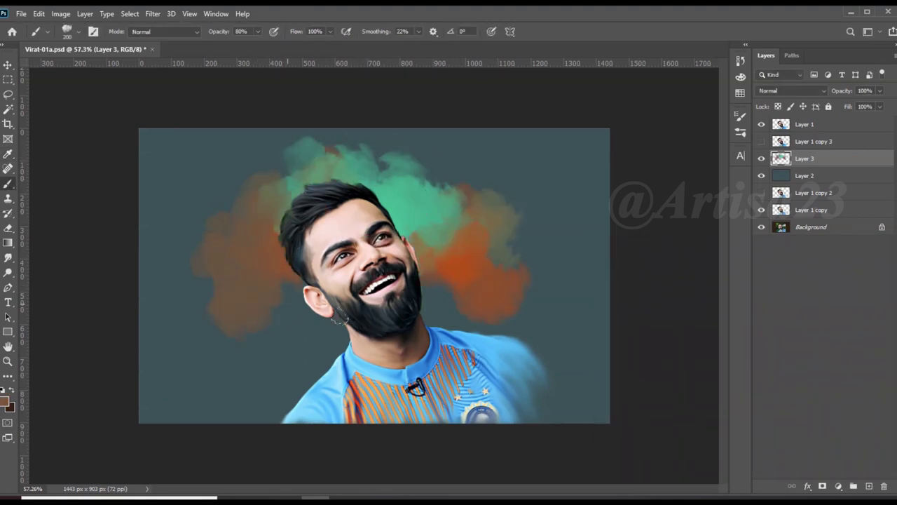
{"action": "mouse_move", "coordinate": [401, 324]}
{"action": "left_mouse_down"}
{"action": "mouse_move", "coordinate": [511, 312]}
{"action": "mouse_move", "coordinate": [519, 323]}
{"action": "left_mouse_up"}
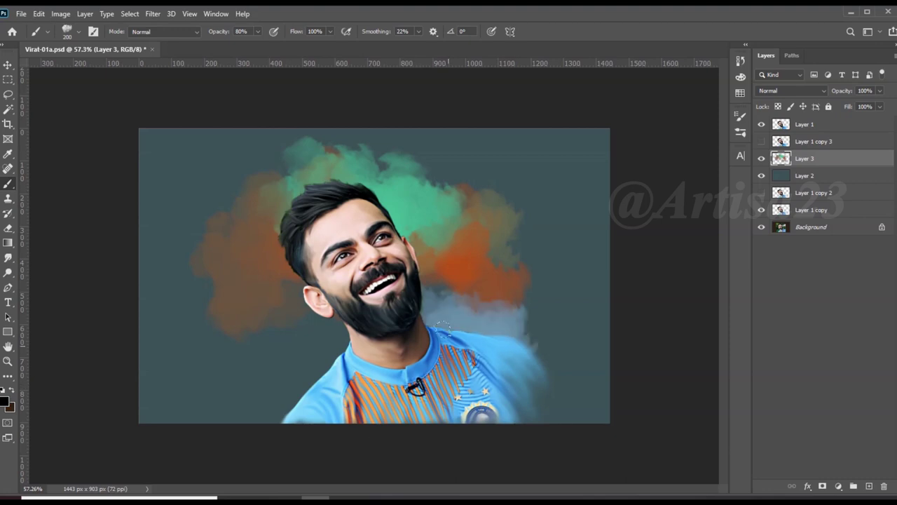
{"action": "left_click_drag", "start_coordinate": [443, 327], "coordinate": [522, 319]}
{"action": "left_click_drag", "start_coordinate": [477, 301], "coordinate": [421, 336]}
{"action": "left_click_drag", "start_coordinate": [344, 323], "coordinate": [232, 403]}
Step: Paint darker blue strokes right of and below the beard and up the right side
{"action": "left_click", "coordinate": [5, 402]}
{"action": "left_click", "coordinate": [737, 379]}
{"action": "left_click", "coordinate": [834, 270]}
{"action": "mouse_move", "coordinate": [533, 309]}
{"action": "left_mouse_down"}
{"action": "mouse_move", "coordinate": [410, 314]}
{"action": "mouse_move", "coordinate": [210, 413]}
{"action": "left_mouse_up"}
{"action": "left_click", "coordinate": [5, 402]}
{"action": "left_click", "coordinate": [763, 335]}
{"action": "left_click", "coordinate": [864, 272]}
{"action": "left_click_drag", "start_coordinate": [561, 329], "coordinate": [582, 385]}
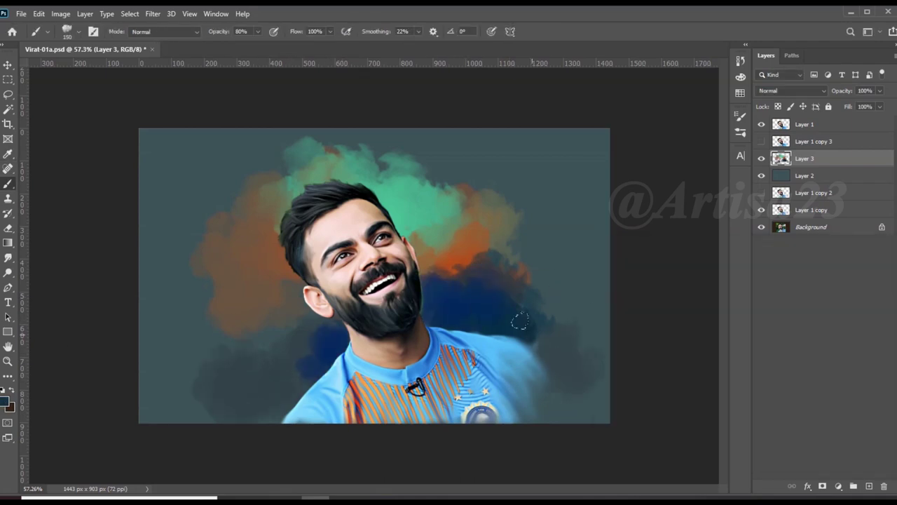
{"action": "left_click_drag", "start_coordinate": [520, 321], "coordinate": [522, 176]}
{"action": "left_click_drag", "start_coordinate": [565, 197], "coordinate": [605, 301]}
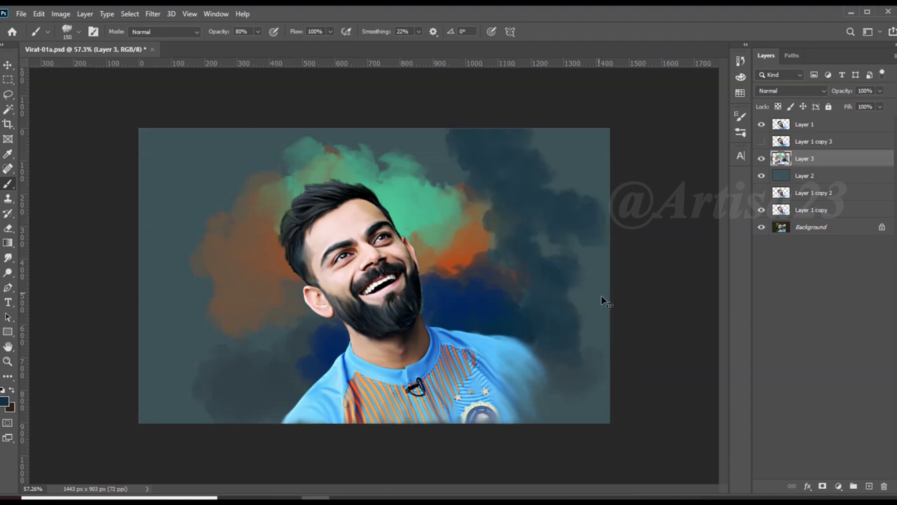
Step: Undo the dark navy strokes painted along the right edge
{"action": "key", "text": "ctrl+z"}
{"action": "key", "text": "ctrl+z"}
{"action": "key", "text": "ctrl+z"}
{"action": "scroll", "coordinate": [549, 278], "scroll_direction": "up", "scroll_amount": 1}
{"action": "left_click_drag", "start_coordinate": [617, 392], "coordinate": [631, 260]}
{"action": "key", "text": "ctrl+z"}
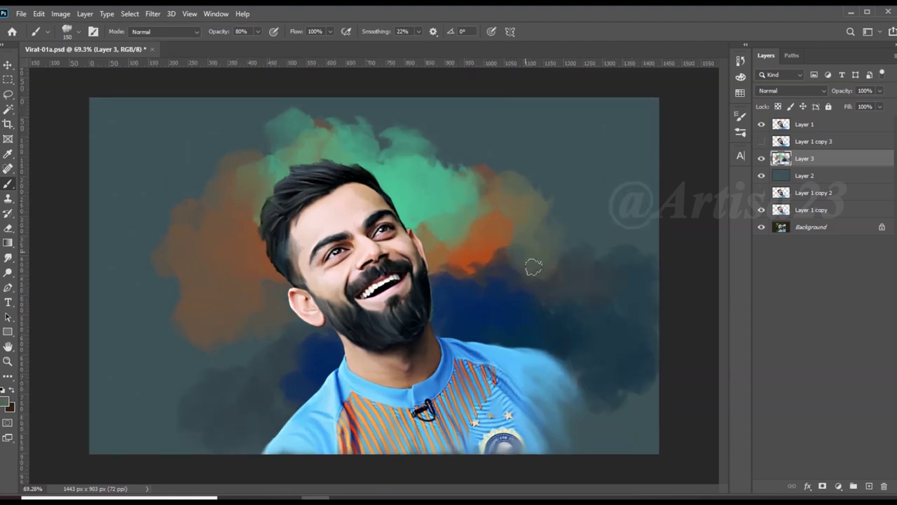
{"action": "key", "text": "ctrl+z"}
Step: Sample navy and darken the lower-left background around the shirt edge
{"action": "left_click", "coordinate": [455, 222], "text": "alt"}
{"action": "scroll", "coordinate": [316, 294], "scroll_direction": "down", "scroll_amount": 1}
{"action": "left_click", "coordinate": [330, 351], "text": "alt"}
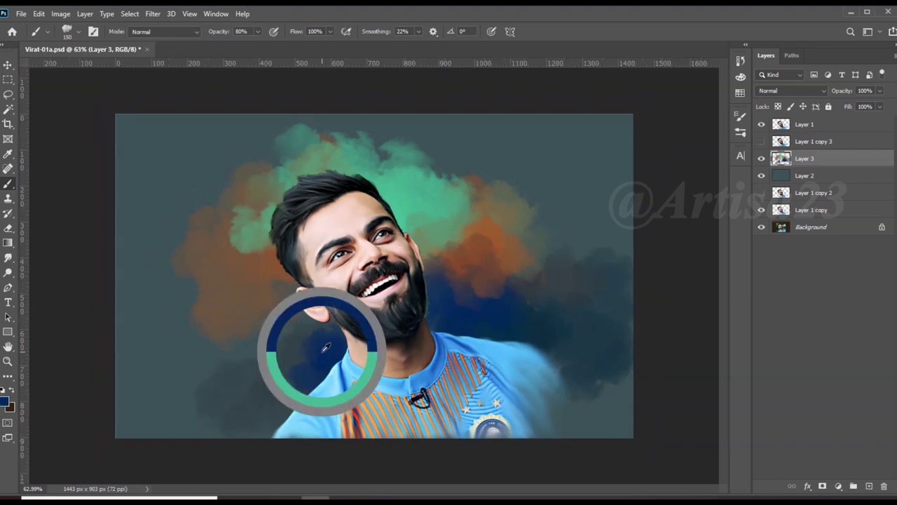
{"action": "scroll", "coordinate": [307, 369], "scroll_direction": "down", "scroll_amount": 1}
{"action": "left_click_drag", "start_coordinate": [280, 371], "coordinate": [330, 375]}
{"action": "left_click", "coordinate": [328, 374], "text": "alt"}
{"action": "mouse_move", "coordinate": [333, 336]}
{"action": "left_mouse_down"}
{"action": "mouse_move", "coordinate": [325, 320]}
{"action": "mouse_move", "coordinate": [278, 380]}
{"action": "mouse_move", "coordinate": [254, 379]}
{"action": "left_mouse_up"}
{"action": "left_click_drag", "start_coordinate": [337, 347], "coordinate": [273, 352]}
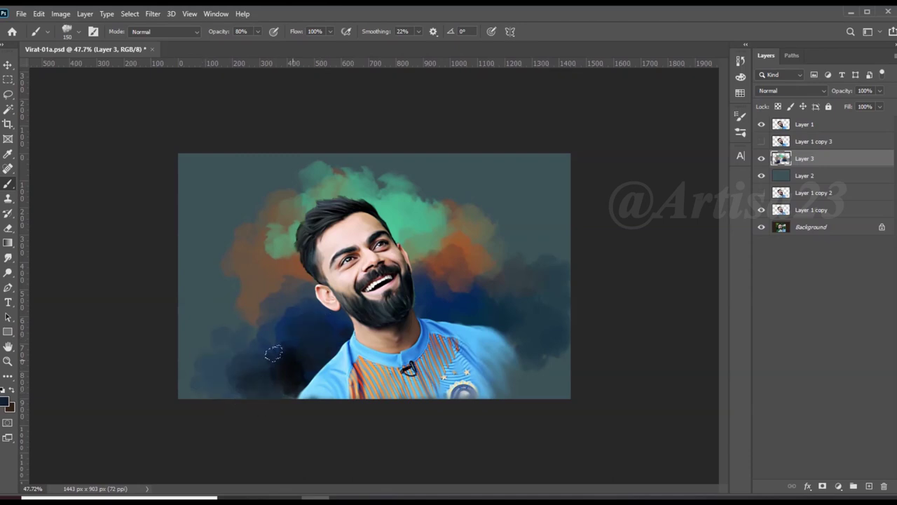
Step: Add an orange stroke left of the ear and cover the left cloud with green
{"action": "scroll", "coordinate": [411, 337], "scroll_direction": "up", "scroll_amount": 2}
{"action": "left_click", "coordinate": [287, 302], "text": "alt"}
{"action": "left_click_drag", "start_coordinate": [287, 302], "coordinate": [273, 277]}
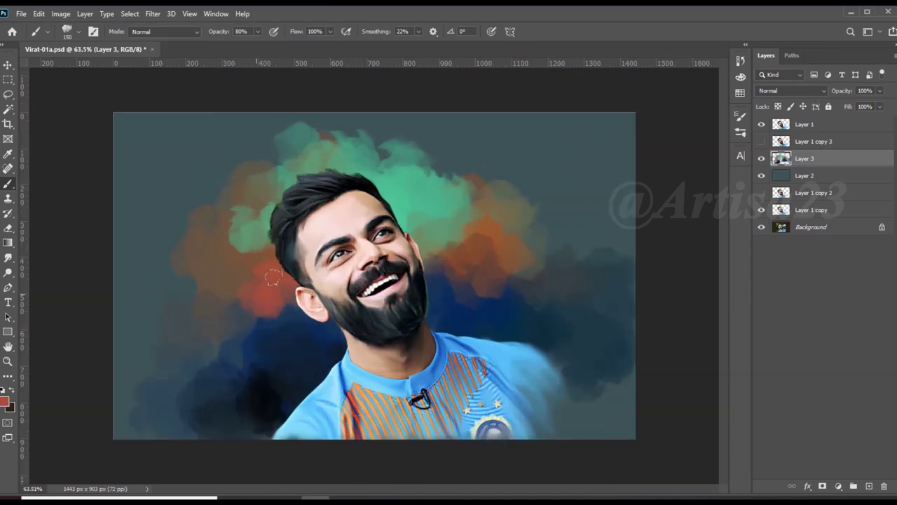
{"action": "left_click", "coordinate": [269, 240], "text": "alt"}
{"action": "left_click_drag", "start_coordinate": [270, 240], "coordinate": [231, 273]}
{"action": "left_click", "coordinate": [241, 220], "text": "alt"}
{"action": "left_click_drag", "start_coordinate": [241, 220], "coordinate": [258, 237]}
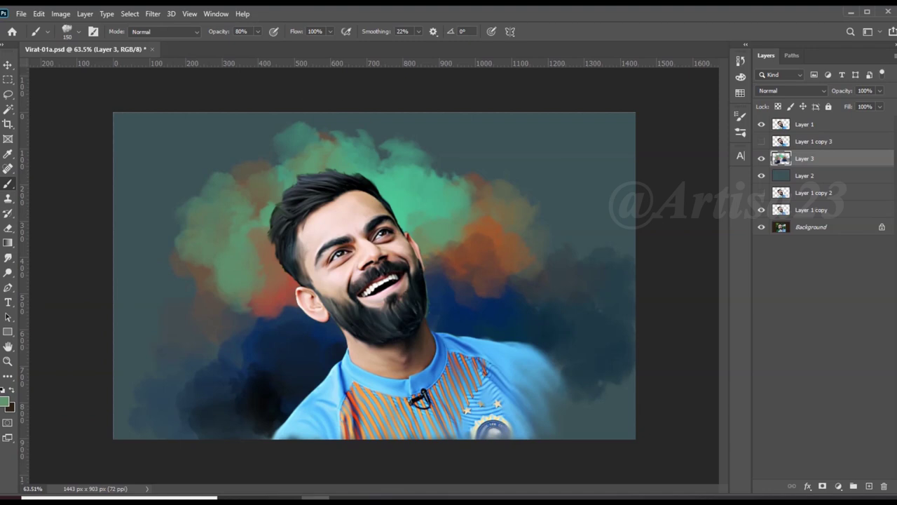
Step: Paint light green then a yellow-green glow on the cloud top above the head
{"action": "left_click", "coordinate": [5, 401]}
{"action": "left_click", "coordinate": [670, 298]}
{"action": "left_click", "coordinate": [861, 266]}
{"action": "left_click_drag", "start_coordinate": [309, 151], "coordinate": [350, 158]}
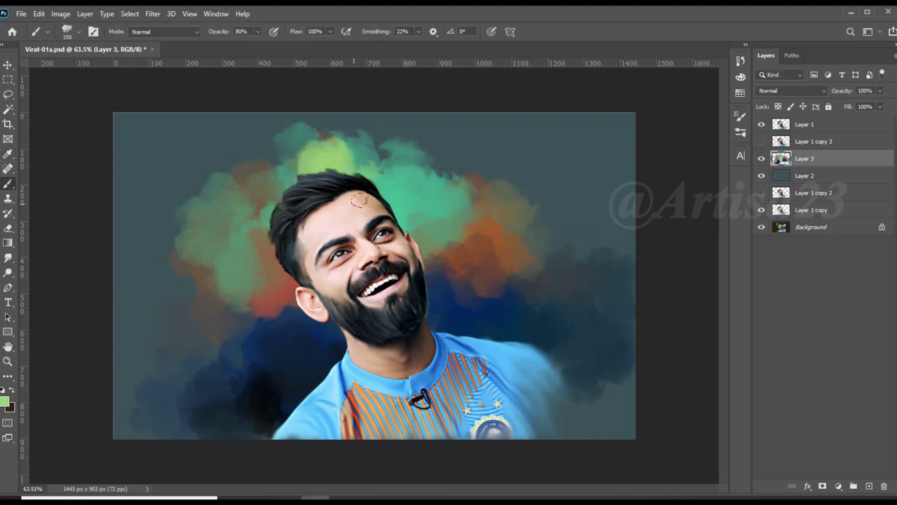
{"action": "left_click_drag", "start_coordinate": [359, 200], "coordinate": [406, 154]}
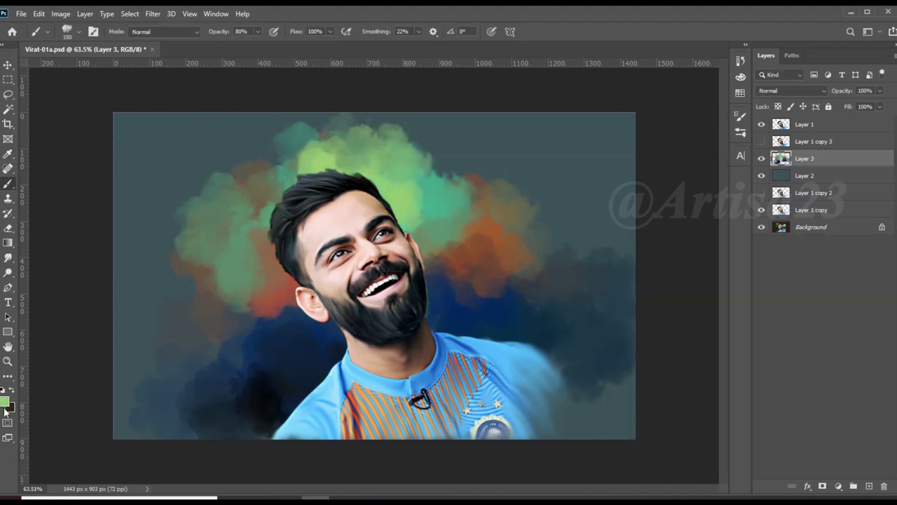
{"action": "left_click", "coordinate": [5, 403]}
{"action": "left_click", "coordinate": [680, 279]}
{"action": "left_click_drag", "start_coordinate": [408, 207], "coordinate": [389, 179]}
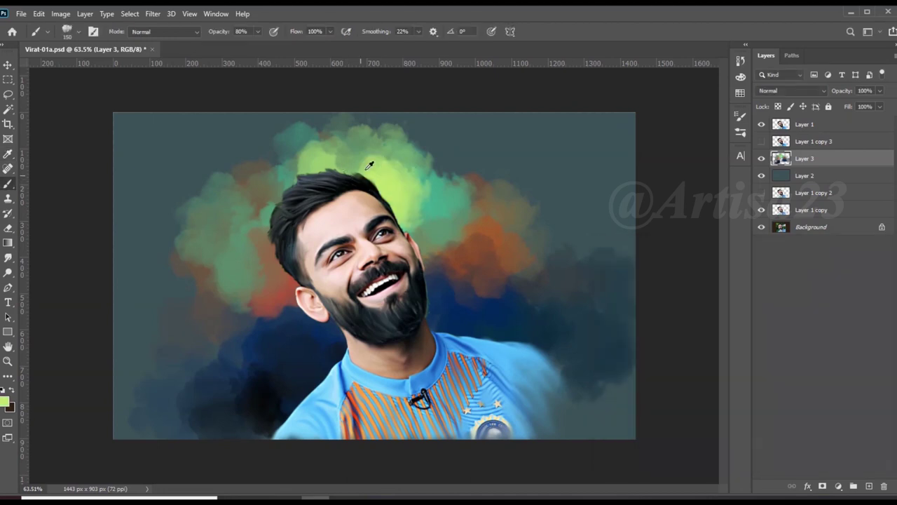
Step: Extend cloud paint along the right side, add light-blue strokes lower right, and save
{"action": "left_click_drag", "start_coordinate": [491, 211], "coordinate": [449, 143]}
{"action": "left_click_drag", "start_coordinate": [463, 175], "coordinate": [421, 140]}
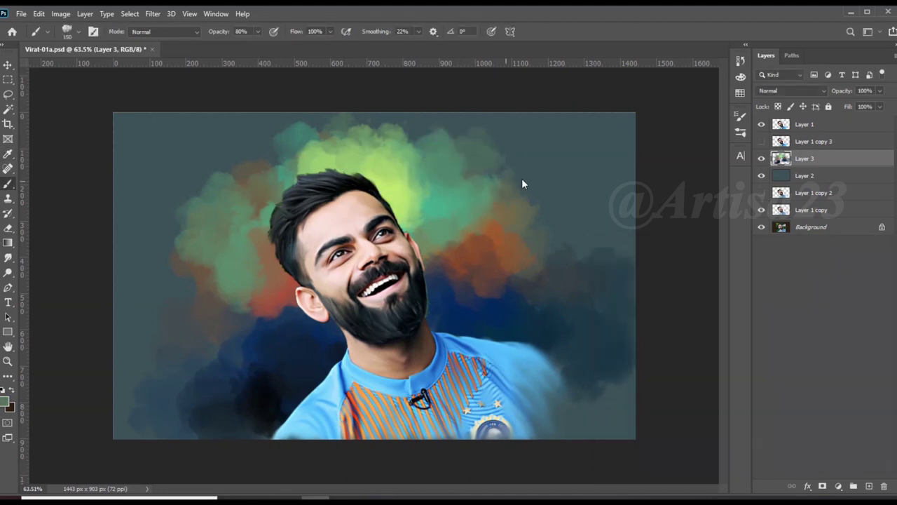
{"action": "left_click_drag", "start_coordinate": [532, 211], "coordinate": [589, 203]}
{"action": "left_click", "coordinate": [594, 242], "text": "alt"}
{"action": "left_click_drag", "start_coordinate": [606, 328], "coordinate": [581, 398]}
{"action": "key", "text": "ctrl+s"}
Step: Darken the lower-left background and the cloud's top-left with deep navy-blue strokes
{"action": "scroll", "coordinate": [263, 324], "scroll_direction": "down", "scroll_amount": 2}
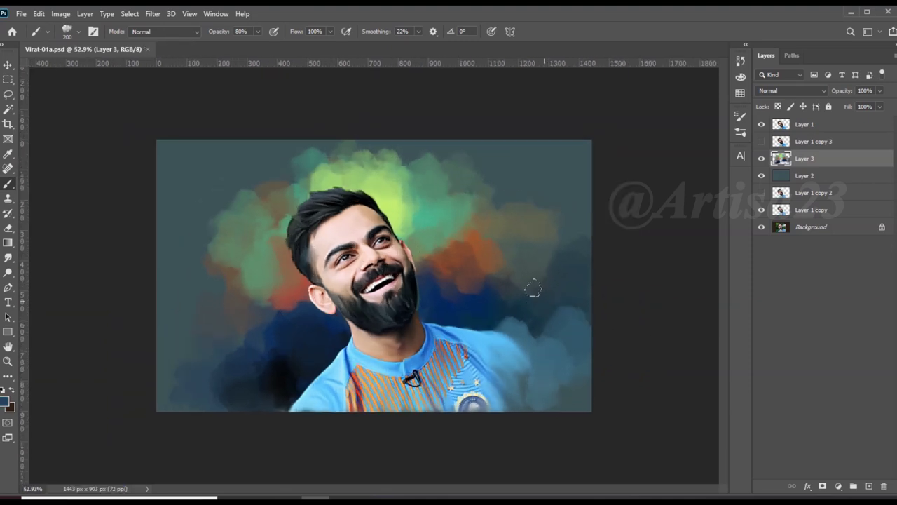
{"action": "scroll", "coordinate": [533, 258], "scroll_direction": "up", "scroll_amount": 2}
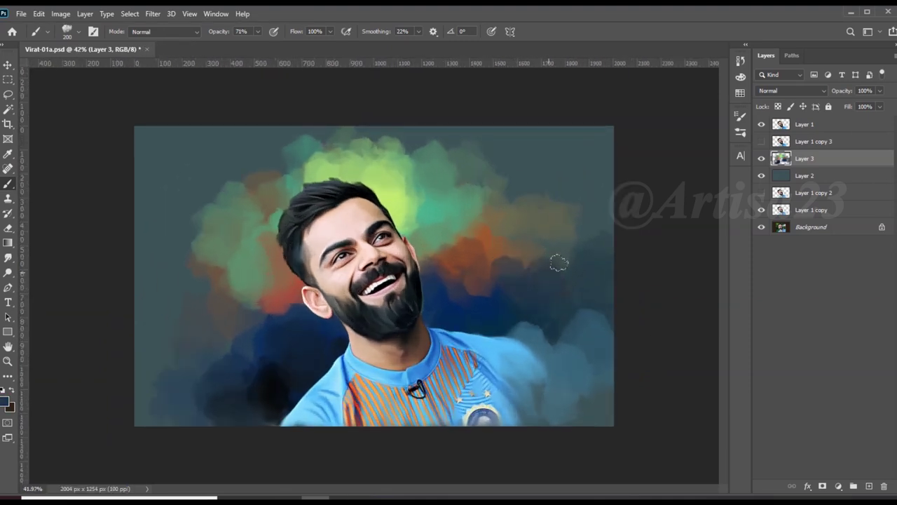
{"action": "scroll", "coordinate": [539, 287], "scroll_direction": "down", "scroll_amount": 3}
{"action": "left_click_drag", "start_coordinate": [290, 331], "coordinate": [231, 311]}
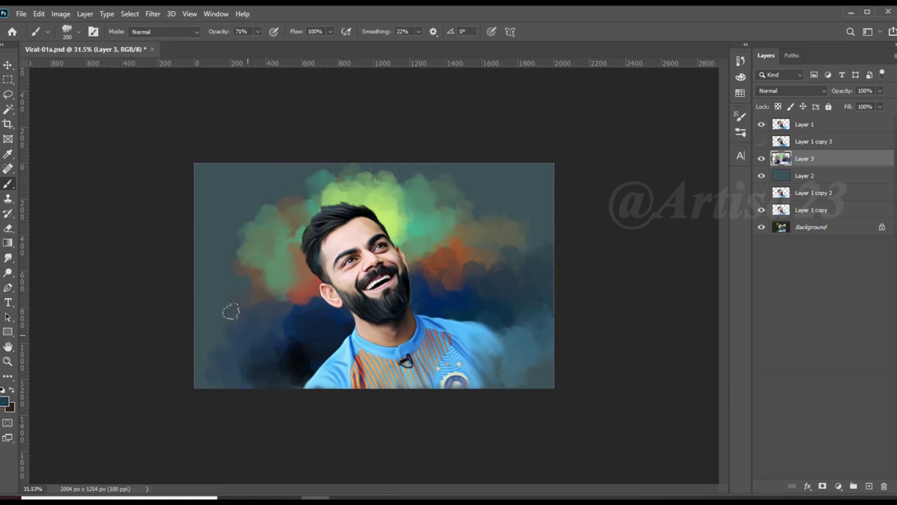
{"action": "left_click_drag", "start_coordinate": [260, 278], "coordinate": [269, 344]}
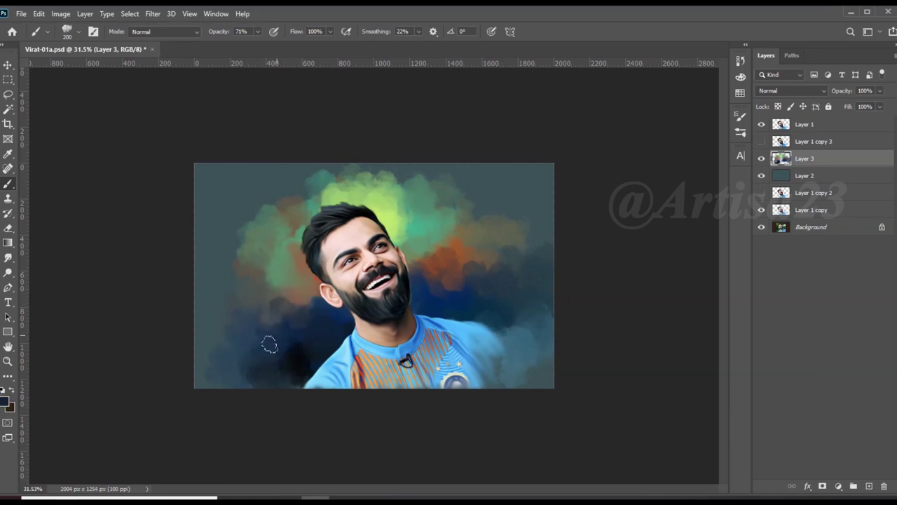
{"action": "left_click", "coordinate": [465, 220], "text": "alt"}
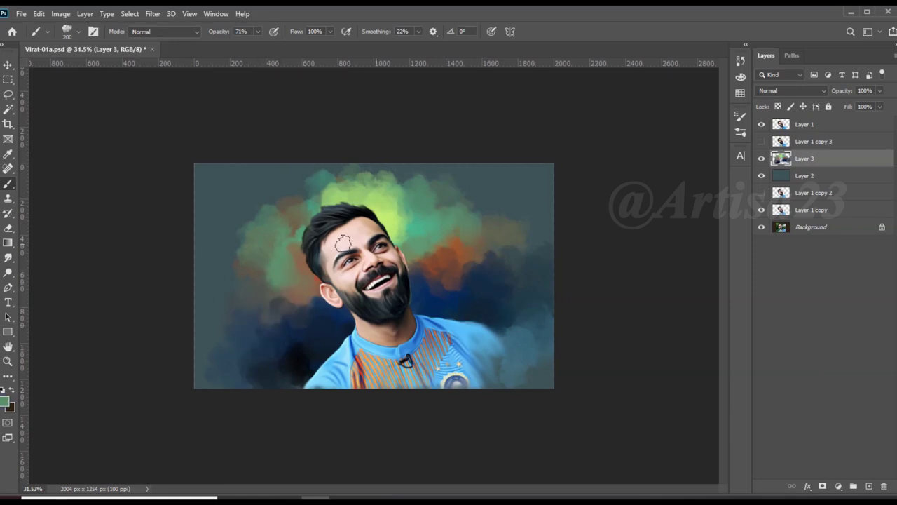
{"action": "left_click_drag", "start_coordinate": [281, 204], "coordinate": [308, 184]}
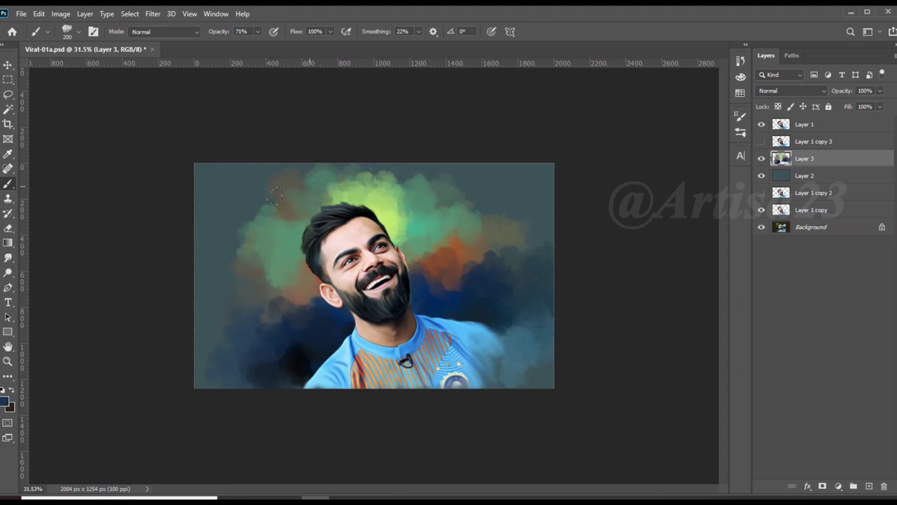
Step: Add green and yellow along the upper cloud and paint the left cloud greener
{"action": "left_click", "coordinate": [328, 179], "text": "alt"}
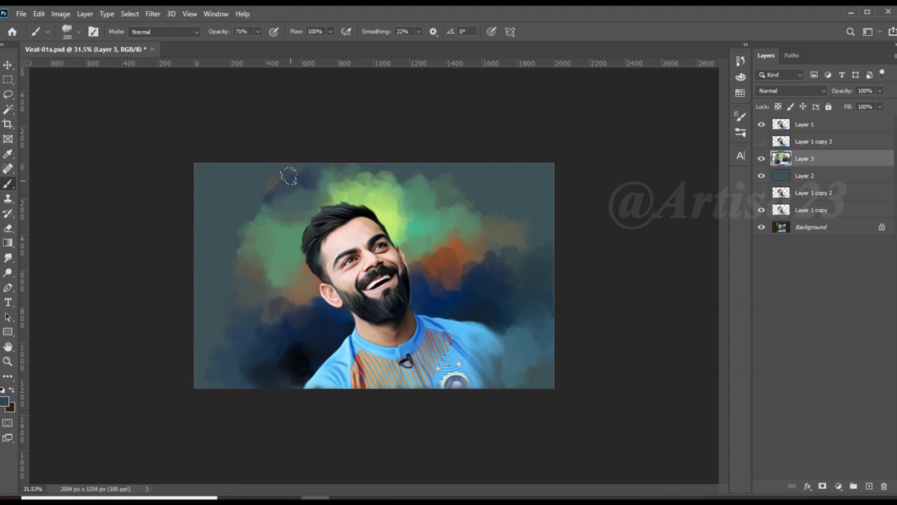
{"action": "scroll", "coordinate": [289, 177], "scroll_direction": "up", "scroll_amount": 1}
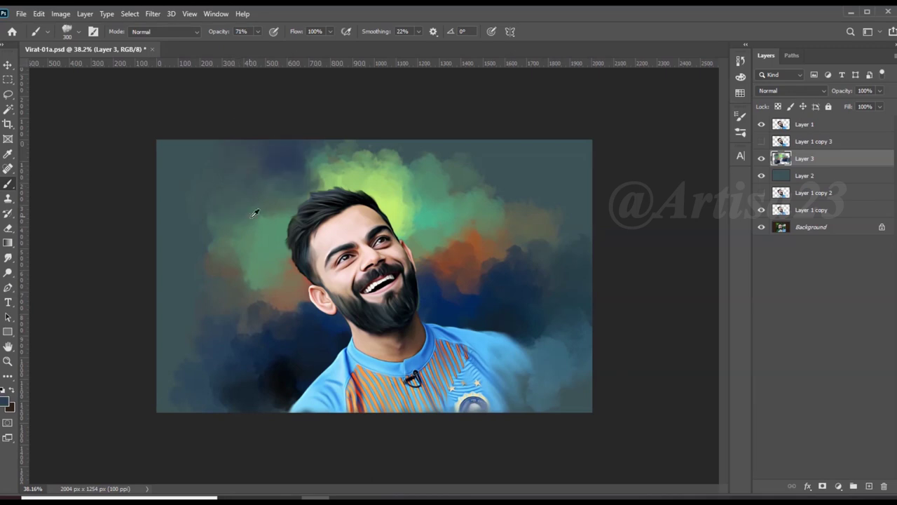
{"action": "mouse_move", "coordinate": [315, 182]}
{"action": "left_mouse_down"}
{"action": "mouse_move", "coordinate": [273, 161]}
{"action": "mouse_move", "coordinate": [341, 136]}
{"action": "mouse_move", "coordinate": [407, 150]}
{"action": "left_mouse_up"}
{"action": "left_click", "coordinate": [306, 157], "text": "alt"}
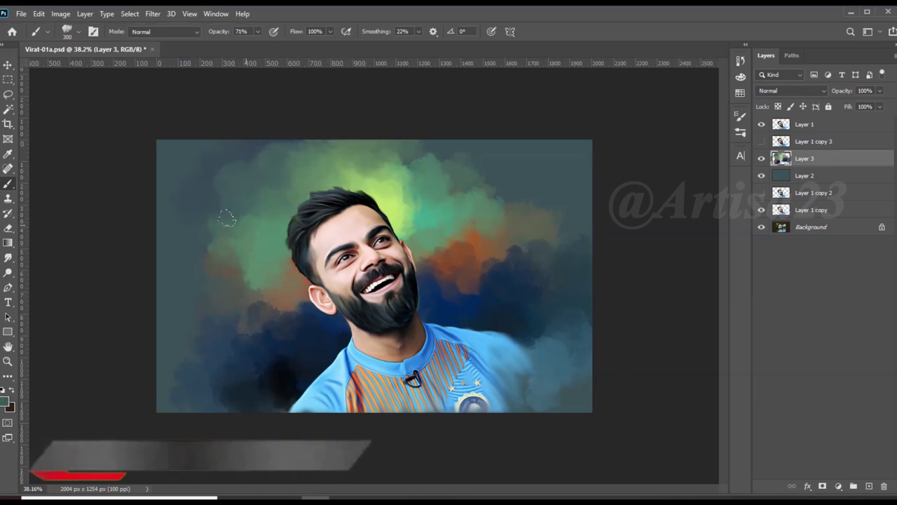
{"action": "left_click_drag", "start_coordinate": [179, 242], "coordinate": [210, 283]}
{"action": "left_click_drag", "start_coordinate": [295, 301], "coordinate": [243, 264]}
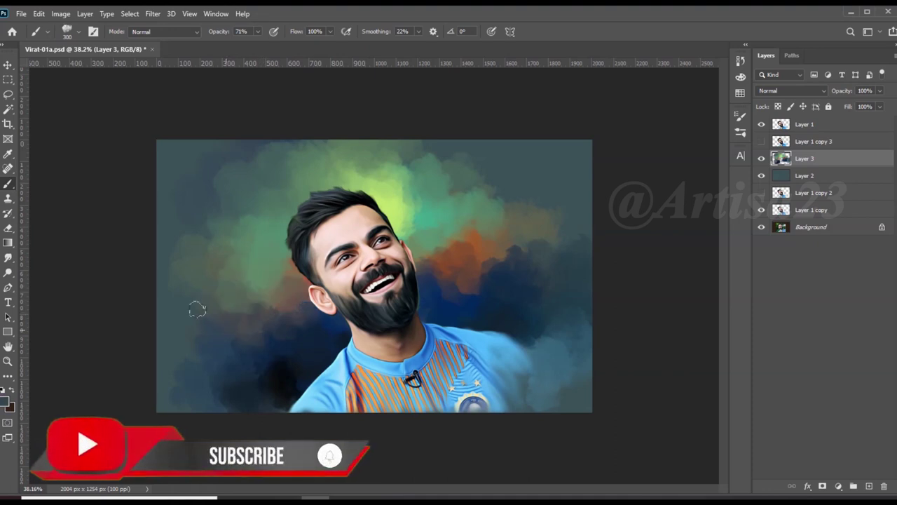
Step: Darken the area right of the shoulder with navy and lighten the dark patch right of the face
{"action": "left_click", "coordinate": [273, 383], "text": "alt"}
{"action": "left_click_drag", "start_coordinate": [491, 315], "coordinate": [585, 333]}
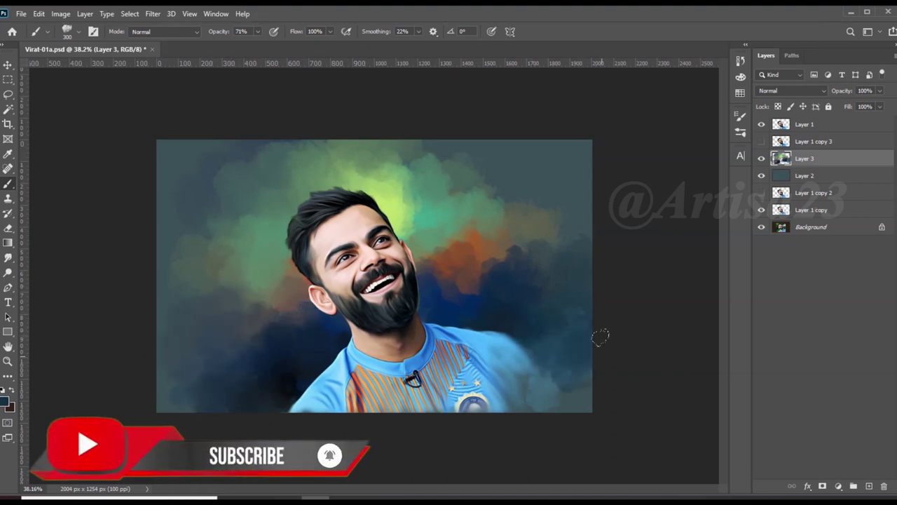
{"action": "left_click", "coordinate": [527, 240], "text": "alt"}
{"action": "left_click_drag", "start_coordinate": [504, 239], "coordinate": [560, 281]}
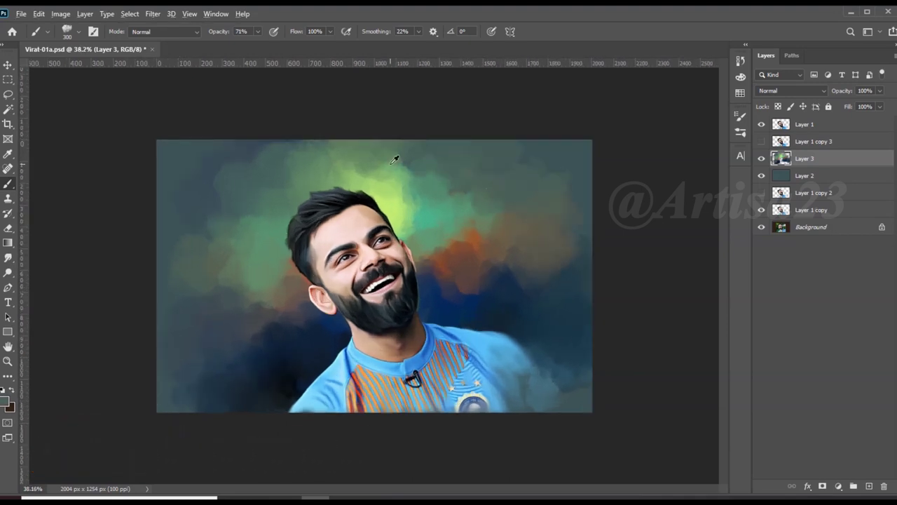
Step: Save the painting over the existing Virat-01.psd file
{"action": "left_click", "coordinate": [21, 14]}
{"action": "left_click", "coordinate": [38, 150]}
{"action": "left_click", "coordinate": [341, 346]}
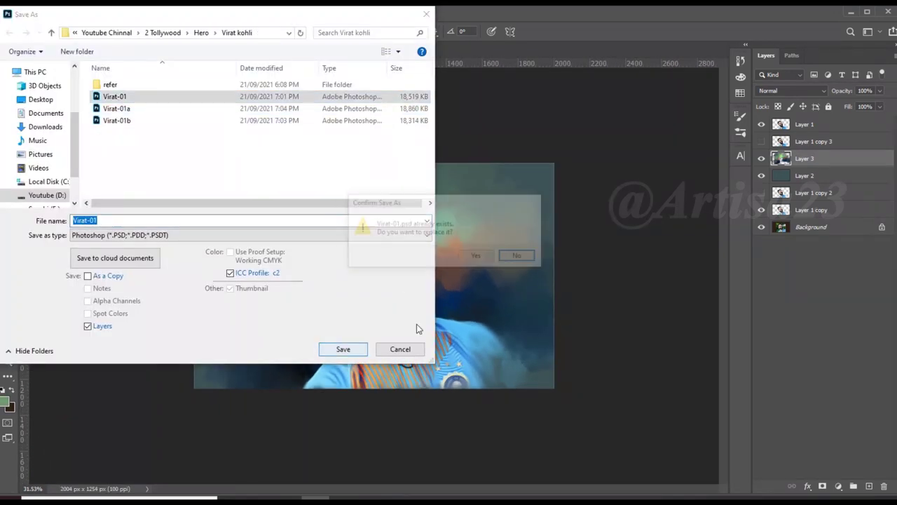
{"action": "key", "text": "Return"}
Step: With a 200 px brush, paint dark blue over the orange cloud right of the face
{"action": "scroll", "coordinate": [471, 163], "scroll_direction": "up", "scroll_amount": 3, "text": "alt"}
{"action": "key", "text": "bracketleft"}
{"action": "key", "text": "bracketleft"}
{"action": "left_click", "coordinate": [452, 245], "text": "alt"}
{"action": "left_click", "coordinate": [421, 196], "text": "alt"}
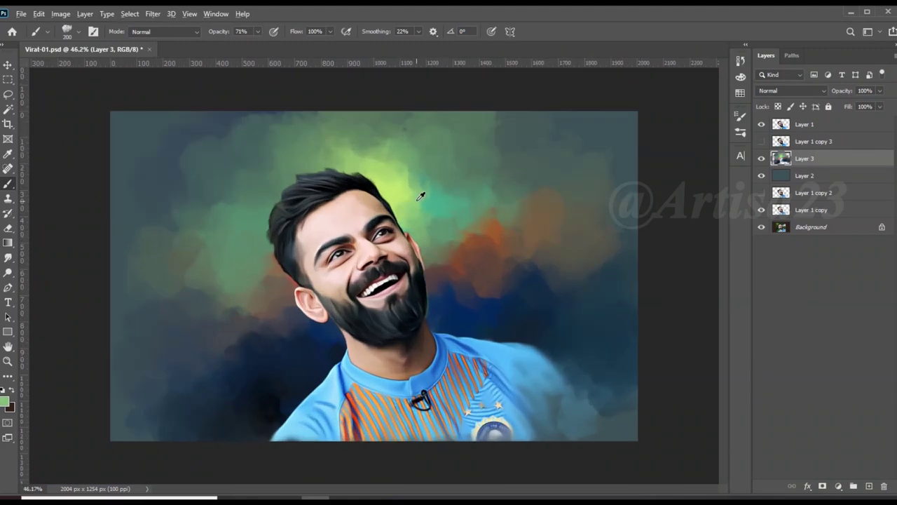
{"action": "scroll", "coordinate": [403, 200], "scroll_direction": "down", "scroll_amount": 2, "text": "alt"}
{"action": "left_click", "coordinate": [277, 317], "text": "alt"}
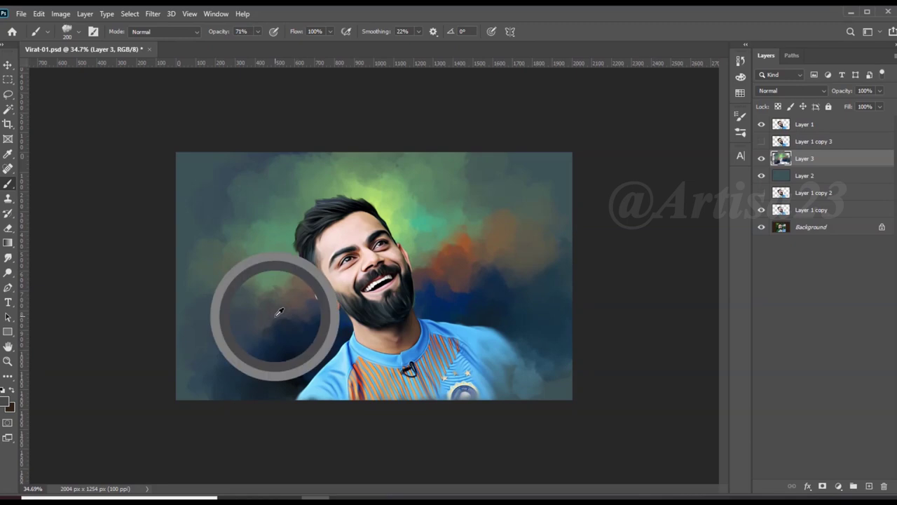
{"action": "left_click", "coordinate": [512, 357], "text": "alt"}
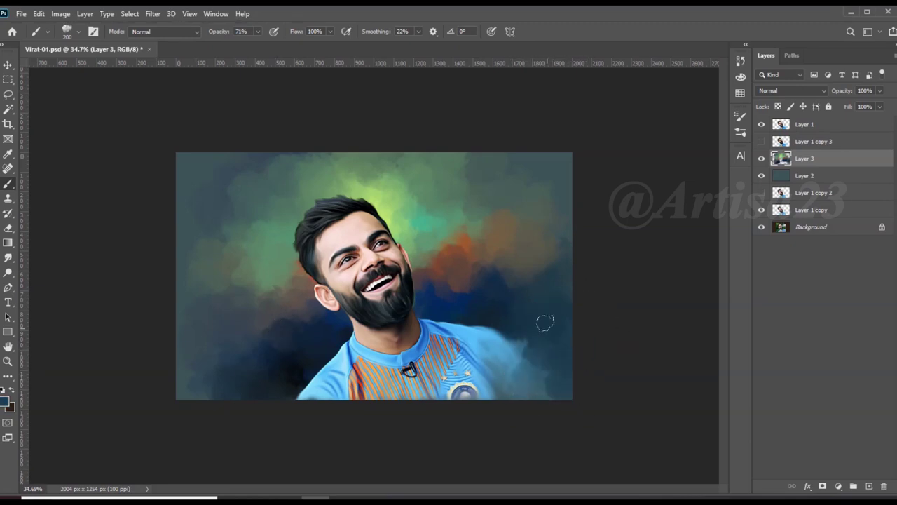
{"action": "left_click", "coordinate": [554, 367], "text": "alt"}
{"action": "left_click", "coordinate": [296, 410], "text": "alt"}
{"action": "left_click_drag", "start_coordinate": [549, 265], "coordinate": [466, 279]}
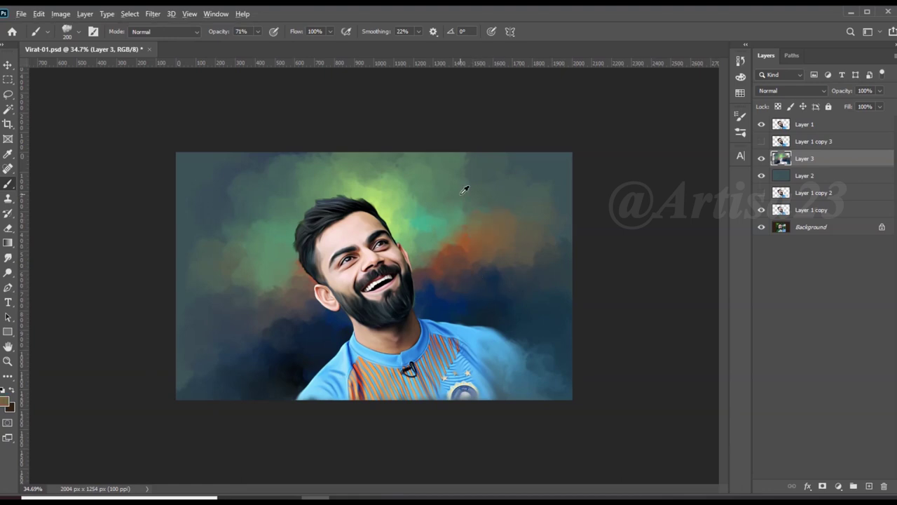
{"action": "left_click", "coordinate": [435, 155], "text": "alt"}
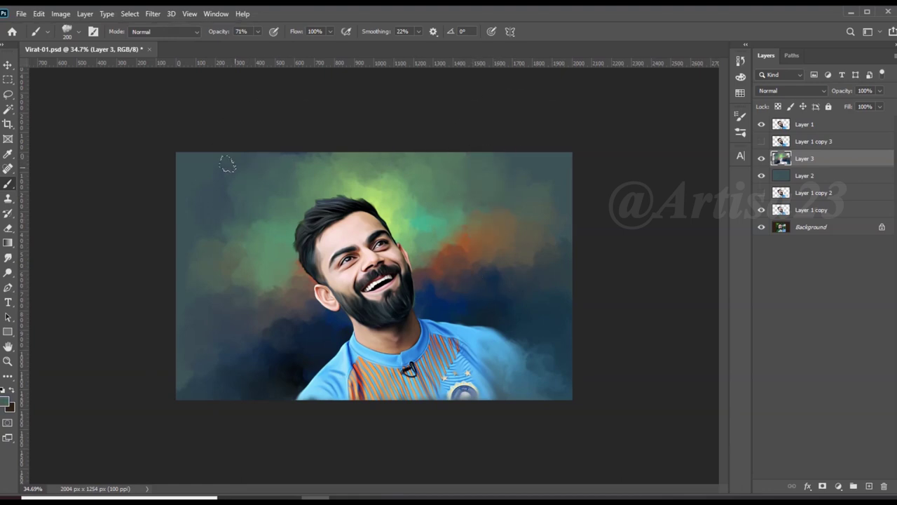
{"action": "scroll", "coordinate": [374, 276], "scroll_direction": "up", "scroll_amount": 3}
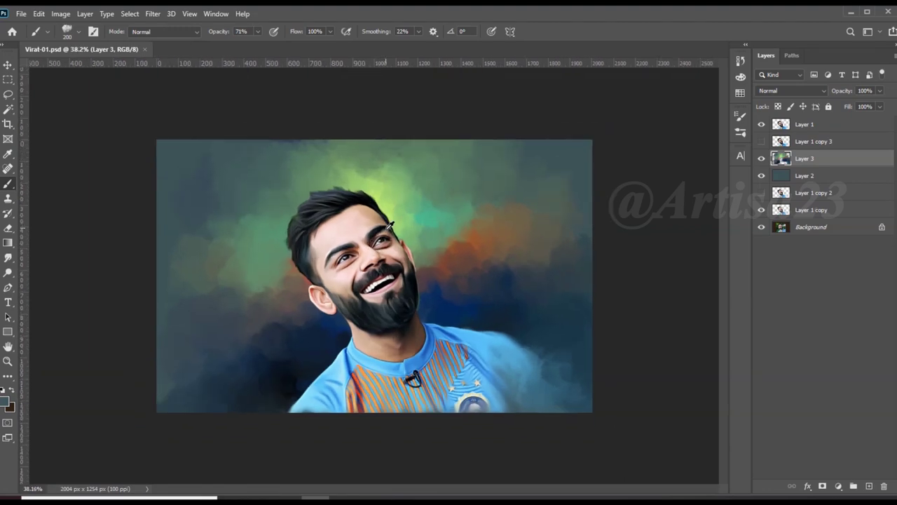
Step: Make Layer 1 the active layer and switch to the Move tool
{"action": "left_click", "coordinate": [804, 124]}
{"action": "key", "text": "v"}
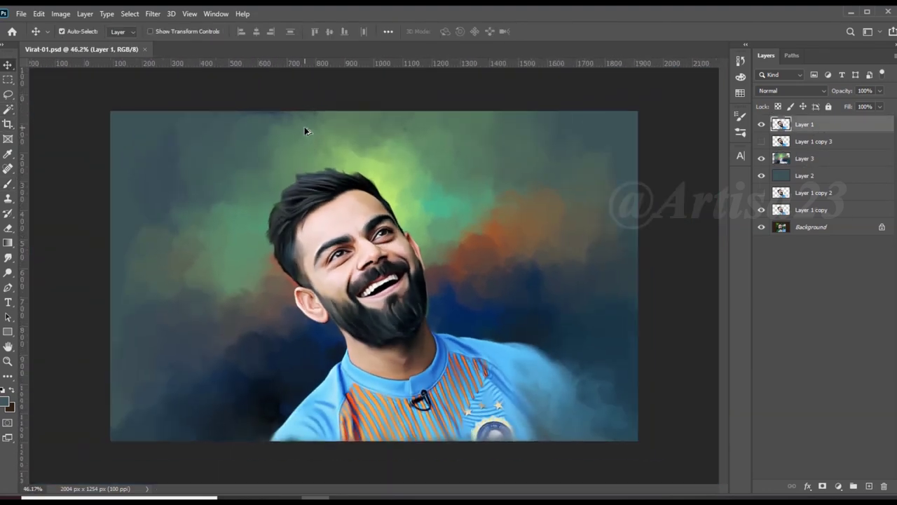
{"action": "scroll", "coordinate": [305, 132], "scroll_direction": "down", "scroll_amount": 3}
{"action": "scroll", "coordinate": [358, 224], "scroll_direction": "up", "scroll_amount": 3}
{"action": "scroll", "coordinate": [351, 218], "scroll_direction": "down", "scroll_amount": 2}
Step: Add a new empty layer above Layer 1 and name it 'Line'
{"action": "left_click", "coordinate": [870, 486]}
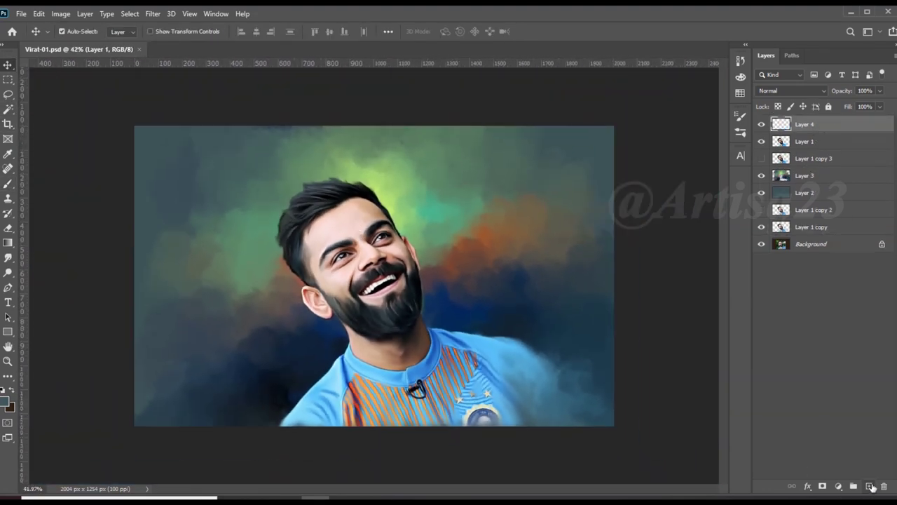
{"action": "scroll", "coordinate": [391, 225], "scroll_direction": "up", "scroll_amount": 1}
{"action": "scroll", "coordinate": [382, 235], "scroll_direction": "up", "scroll_amount": 2}
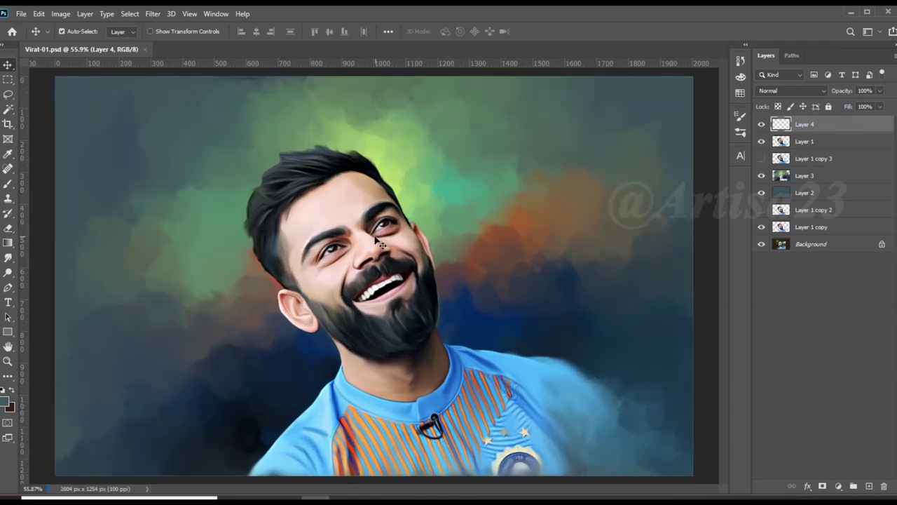
{"action": "scroll", "coordinate": [376, 241], "scroll_direction": "up", "scroll_amount": 3}
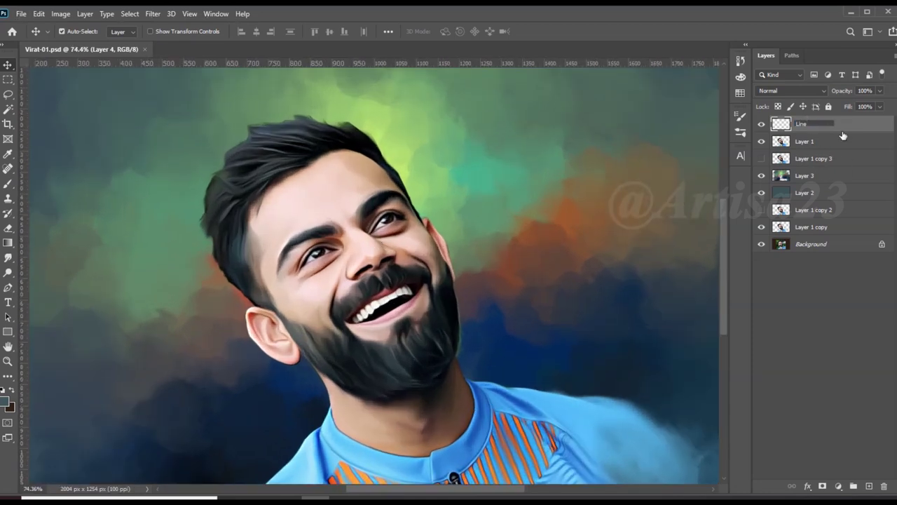
{"action": "key", "text": "Return"}
{"action": "scroll", "coordinate": [358, 232], "scroll_direction": "up", "scroll_amount": 1}
{"action": "key", "text": "b"}
Step: Set up a fine 2 px brush at 71% opacity from the brush presets
{"action": "left_click", "coordinate": [93, 30]}
{"action": "left_click", "coordinate": [580, 111]}
{"action": "left_click_drag", "start_coordinate": [723, 277], "coordinate": [725, 163]}
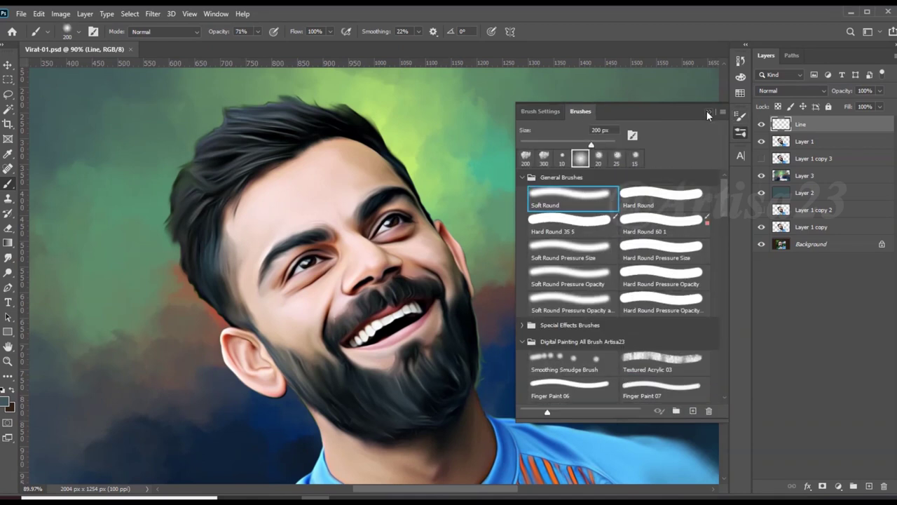
{"action": "left_click", "coordinate": [707, 112]}
{"action": "scroll", "coordinate": [341, 145], "scroll_direction": "down", "scroll_amount": 1}
{"action": "scroll", "coordinate": [381, 178], "scroll_direction": "up", "scroll_amount": 2}
{"action": "scroll", "coordinate": [380, 177], "scroll_direction": "up", "scroll_amount": 2}
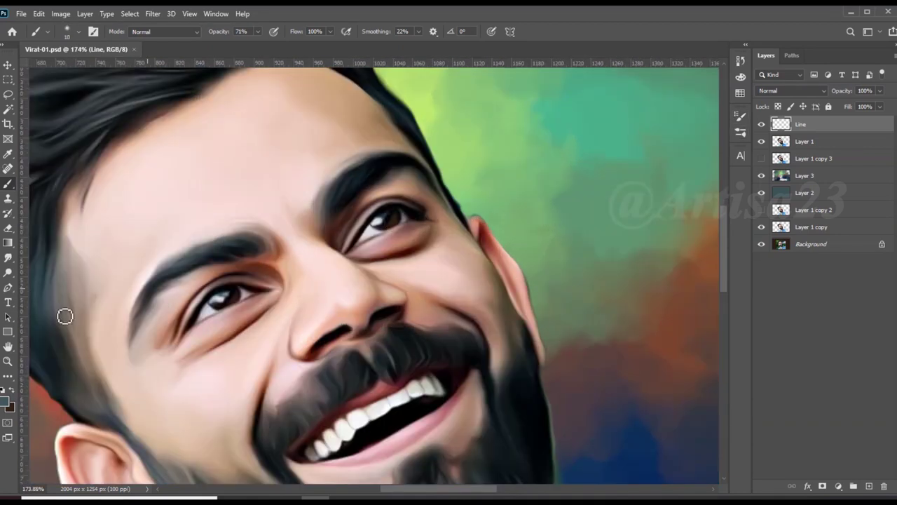
{"action": "scroll", "coordinate": [443, 202], "scroll_direction": "up", "scroll_amount": 2}
Step: Choose an orange-brown foreground colour and dab small orange touches into the iris
{"action": "left_click", "coordinate": [5, 401]}
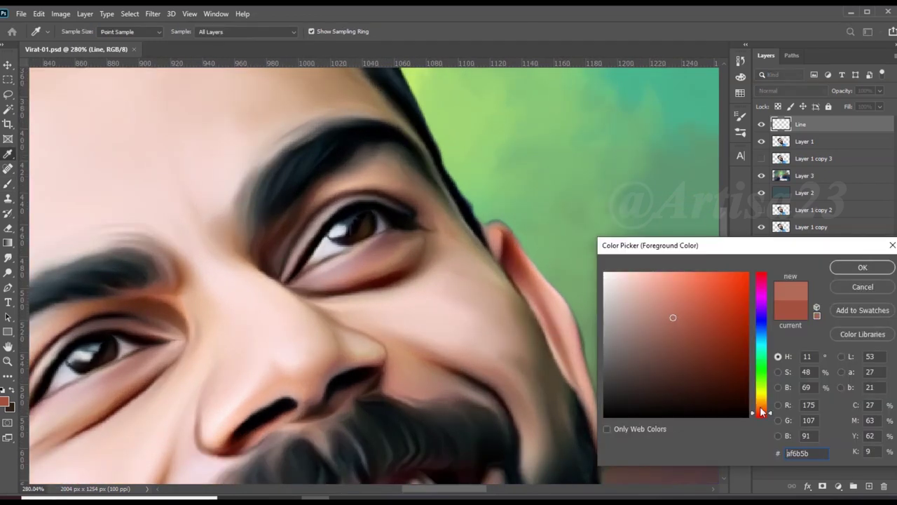
{"action": "left_click_drag", "start_coordinate": [763, 411], "coordinate": [762, 401]}
{"action": "left_click", "coordinate": [707, 326]}
{"action": "left_click", "coordinate": [863, 267]}
{"action": "scroll", "coordinate": [352, 236], "scroll_direction": "up", "scroll_amount": 2}
{"action": "left_click", "coordinate": [351, 236]}
{"action": "scroll", "coordinate": [280, 203], "scroll_direction": "down", "scroll_amount": 2}
{"action": "scroll", "coordinate": [265, 231], "scroll_direction": "up", "scroll_amount": 2}
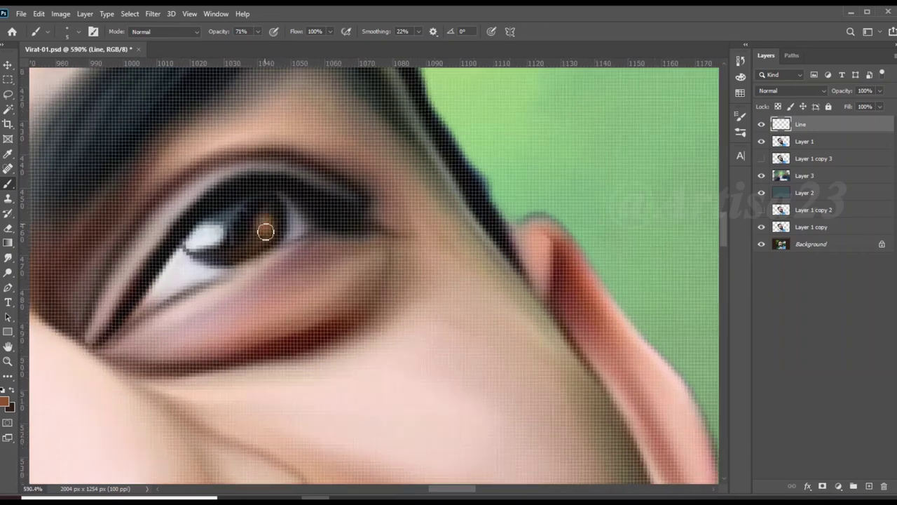
{"action": "left_click", "coordinate": [265, 231]}
Step: Shrink the eye's white catchlight to a small round spot and brush warm brown into the iris
{"action": "scroll", "coordinate": [259, 207], "scroll_direction": "up", "scroll_amount": 1}
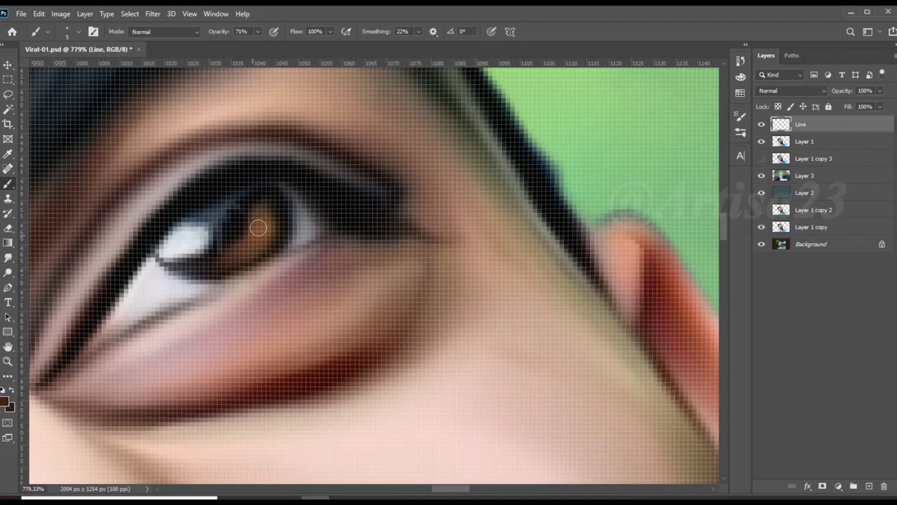
{"action": "scroll", "coordinate": [258, 228], "scroll_direction": "down", "scroll_amount": 3}
{"action": "scroll", "coordinate": [281, 323], "scroll_direction": "up", "scroll_amount": 1}
{"action": "scroll", "coordinate": [285, 326], "scroll_direction": "up", "scroll_amount": 1}
{"action": "scroll", "coordinate": [216, 288], "scroll_direction": "up", "scroll_amount": 1}
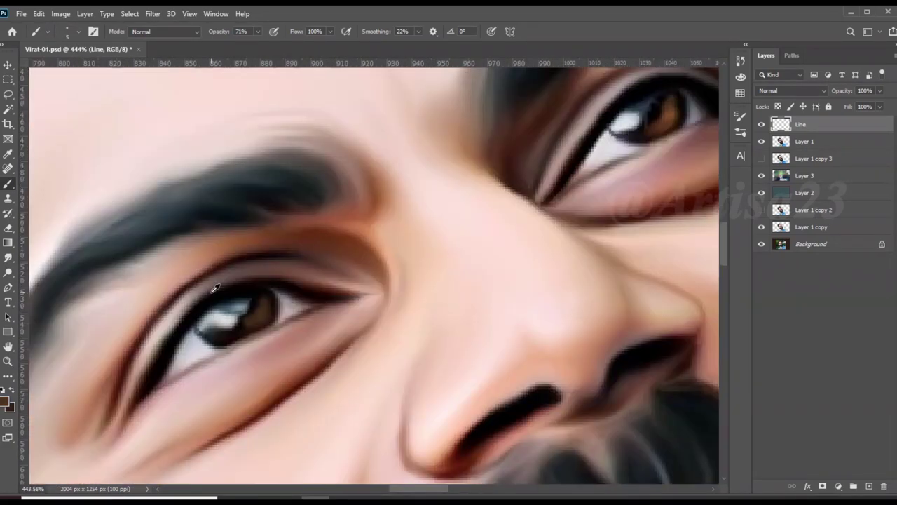
{"action": "scroll", "coordinate": [216, 287], "scroll_direction": "down", "scroll_amount": 1}
{"action": "scroll", "coordinate": [187, 369], "scroll_direction": "up", "scroll_amount": 2}
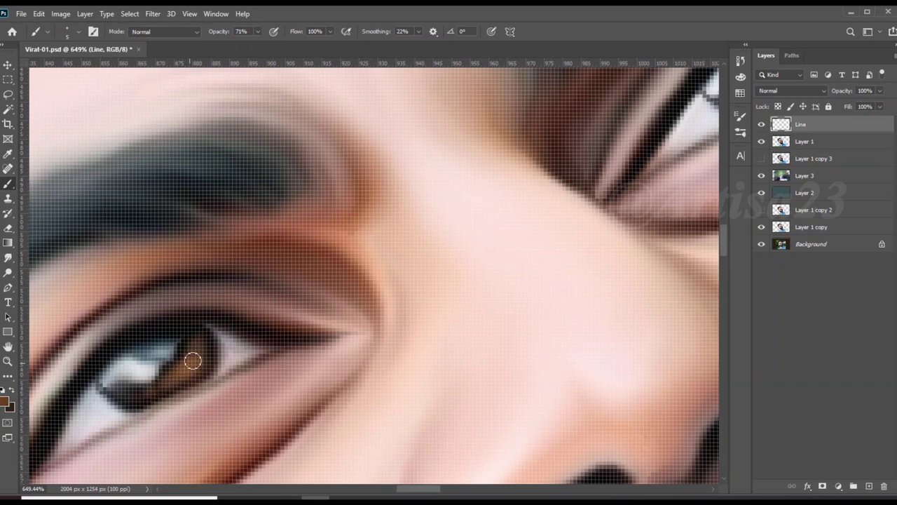
{"action": "scroll", "coordinate": [192, 360], "scroll_direction": "down", "scroll_amount": 1}
{"action": "scroll", "coordinate": [194, 347], "scroll_direction": "up", "scroll_amount": 2}
{"action": "scroll", "coordinate": [193, 330], "scroll_direction": "up", "scroll_amount": 1}
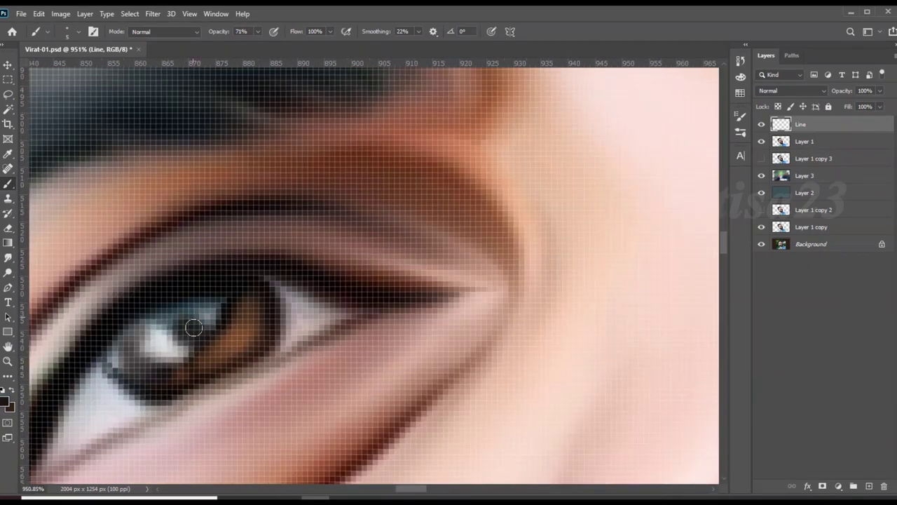
{"action": "scroll", "coordinate": [227, 309], "scroll_direction": "down", "scroll_amount": 1}
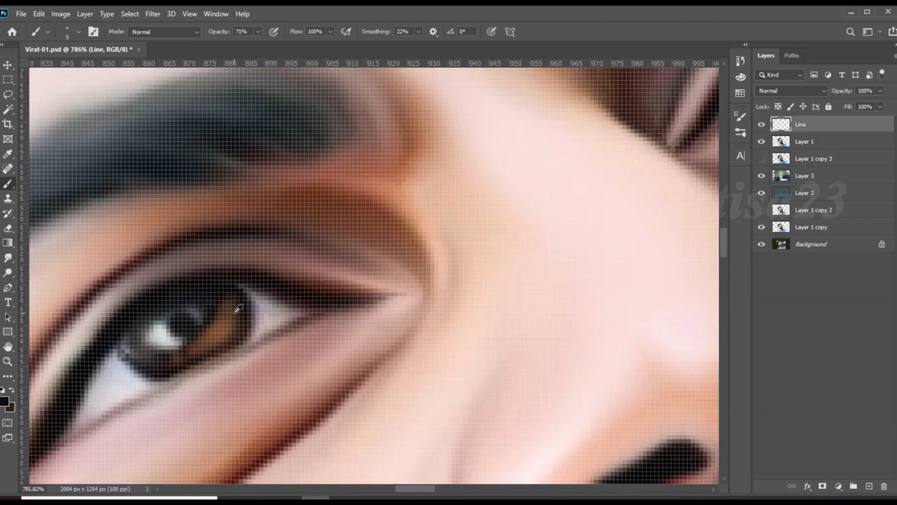
{"action": "scroll", "coordinate": [238, 308], "scroll_direction": "up", "scroll_amount": 1}
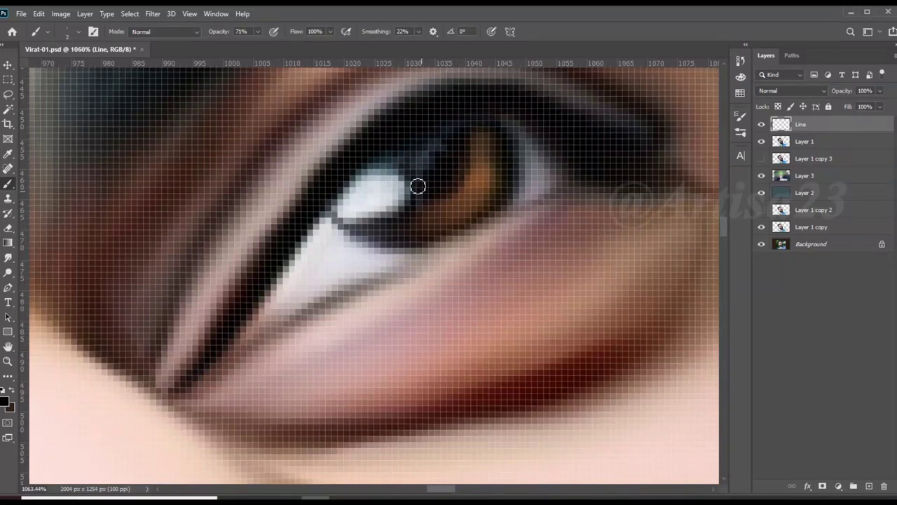
{"action": "mouse_move", "coordinate": [506, 190]}
{"action": "left_mouse_down"}
{"action": "mouse_move", "coordinate": [340, 190]}
{"action": "mouse_move", "coordinate": [384, 231]}
{"action": "left_mouse_up"}
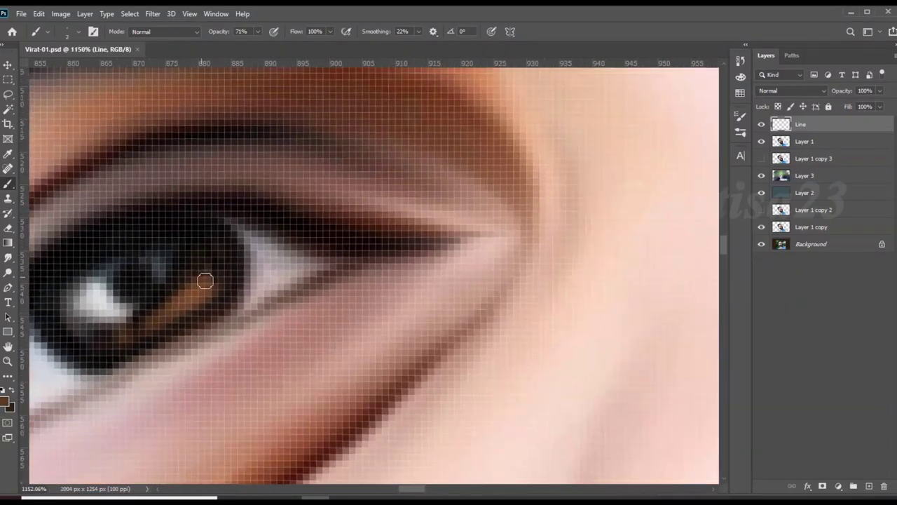
{"action": "mouse_move", "coordinate": [205, 280]}
{"action": "left_mouse_down"}
{"action": "mouse_move", "coordinate": [206, 239]}
{"action": "mouse_move", "coordinate": [181, 300]}
{"action": "left_mouse_up"}
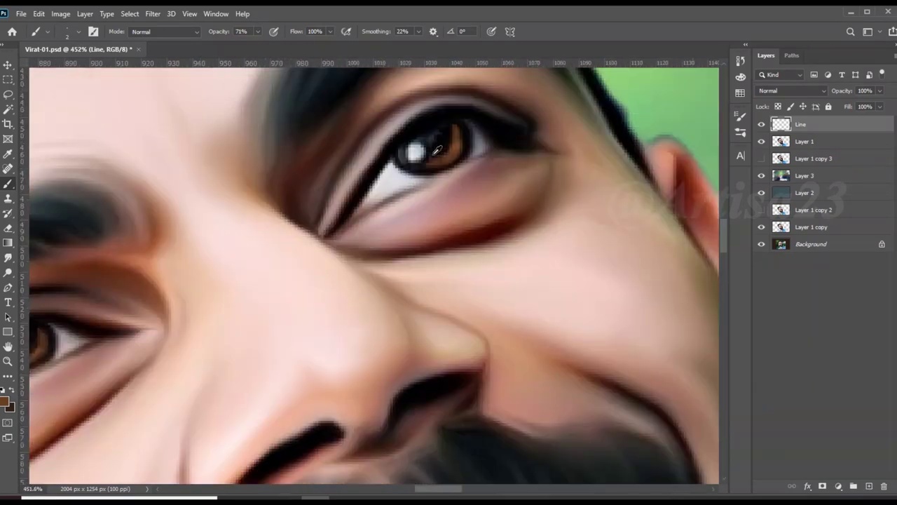
{"action": "scroll", "coordinate": [233, 203], "scroll_direction": "up", "scroll_amount": 3}
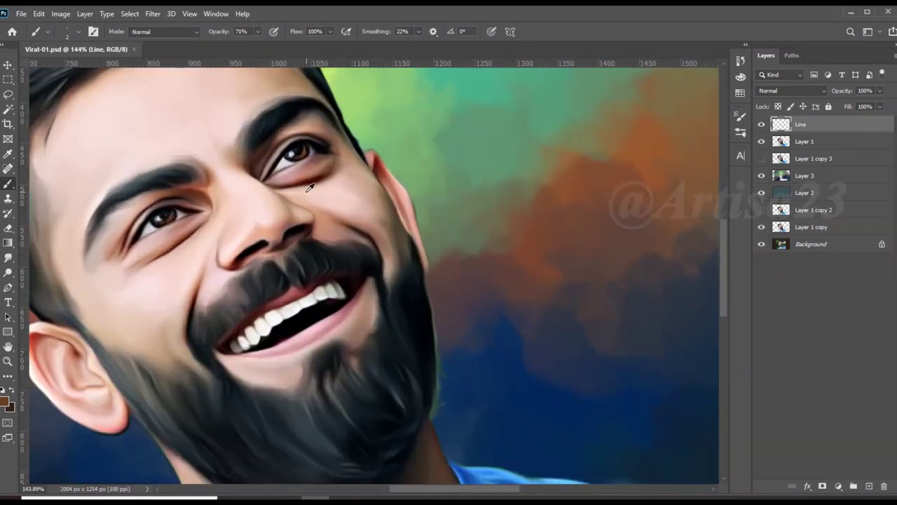
{"action": "scroll", "coordinate": [304, 189], "scroll_direction": "down", "scroll_amount": 2}
{"action": "scroll", "coordinate": [304, 189], "scroll_direction": "down", "scroll_amount": 2}
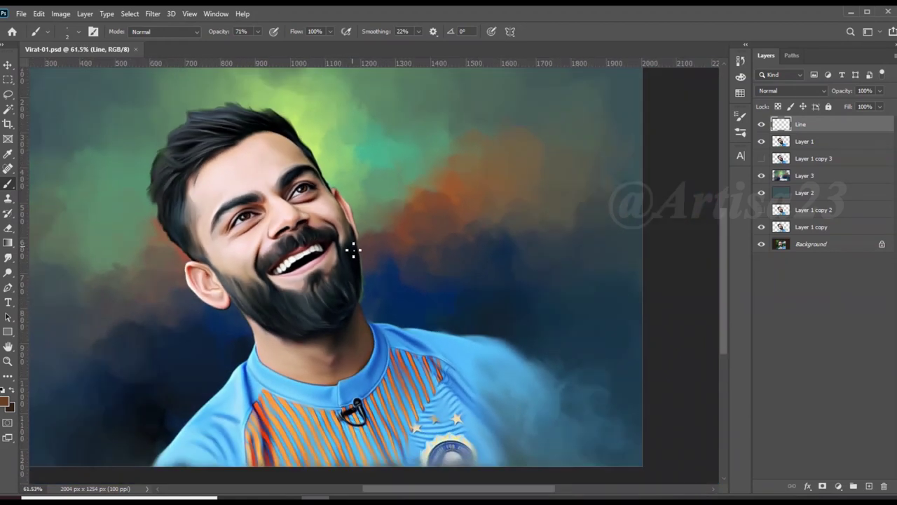
Step: Add a new empty layer named 'Hair 1' above the Line layer
{"action": "left_click", "coordinate": [869, 486]}
{"action": "key", "text": "ctrl+0"}
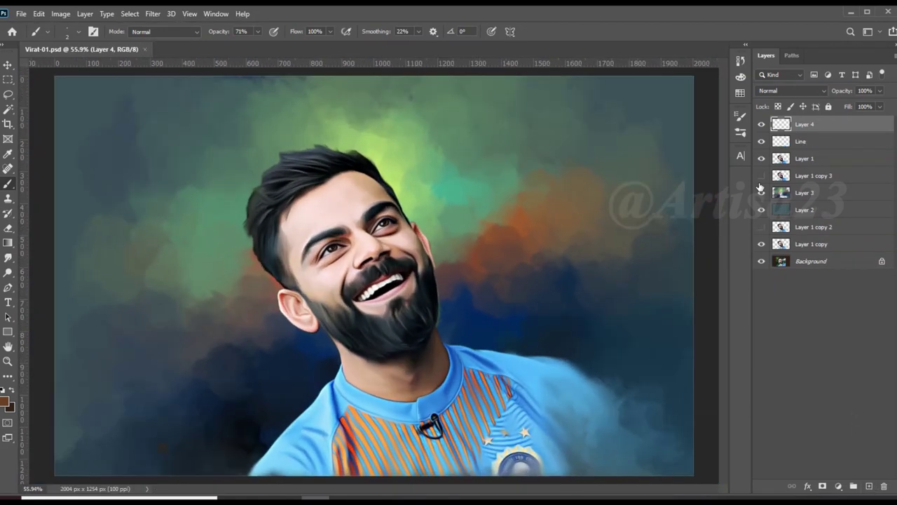
{"action": "type", "text": "Hair 1"}
{"action": "key", "text": "Return"}
{"action": "scroll", "coordinate": [490, 231], "scroll_direction": "up", "scroll_amount": 2}
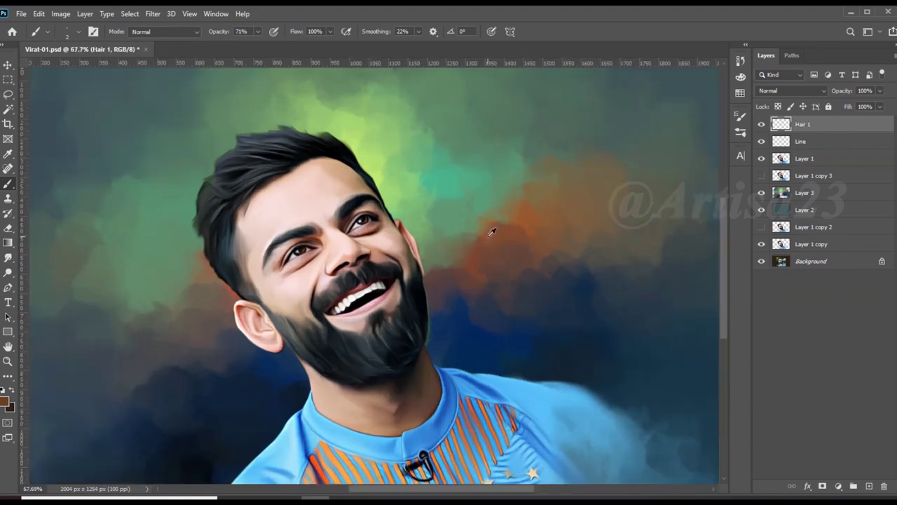
{"action": "scroll", "coordinate": [491, 150], "scroll_direction": "up", "scroll_amount": 2}
{"action": "scroll", "coordinate": [490, 150], "scroll_direction": "up", "scroll_amount": 2}
{"action": "scroll", "coordinate": [491, 150], "scroll_direction": "up", "scroll_amount": 2}
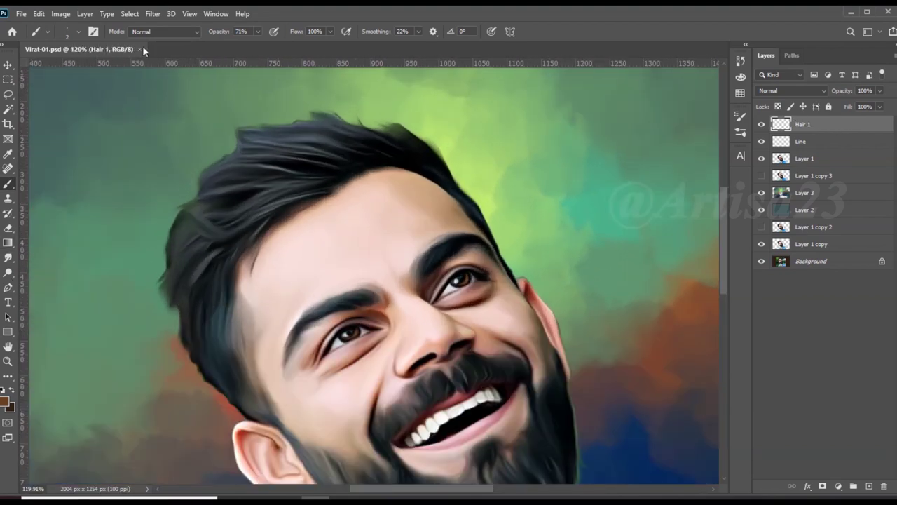
Step: Review the brush presets and set black as the paint colour
{"action": "key", "text": "F5"}
{"action": "left_click", "coordinate": [579, 110]}
{"action": "key", "text": "F5"}
{"action": "left_click", "coordinate": [5, 402]}
{"action": "left_click", "coordinate": [360, 112]}
{"action": "key", "text": "Return"}
{"action": "scroll", "coordinate": [365, 168], "scroll_direction": "up", "scroll_amount": 2}
{"action": "scroll", "coordinate": [363, 148], "scroll_direction": "up", "scroll_amount": 3}
Step: Paint thin dark hair strands along the hairline, including a curving left-side strand
{"action": "left_click_drag", "start_coordinate": [246, 136], "coordinate": [345, 137]}
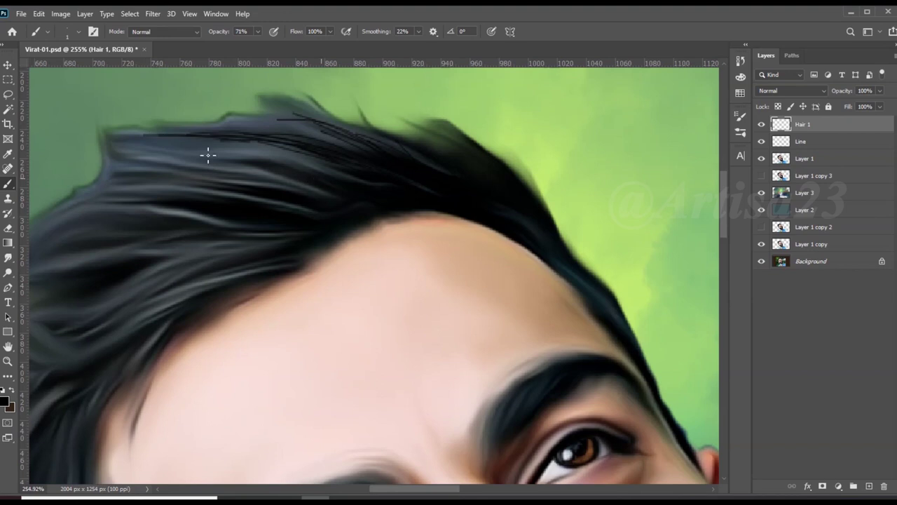
{"action": "mouse_move", "coordinate": [292, 178]}
{"action": "left_mouse_down"}
{"action": "mouse_move", "coordinate": [193, 174]}
{"action": "mouse_move", "coordinate": [183, 189]}
{"action": "left_mouse_up"}
{"action": "left_click_drag", "start_coordinate": [241, 182], "coordinate": [133, 172]}
{"action": "scroll", "coordinate": [317, 202], "scroll_direction": "down", "scroll_amount": 1}
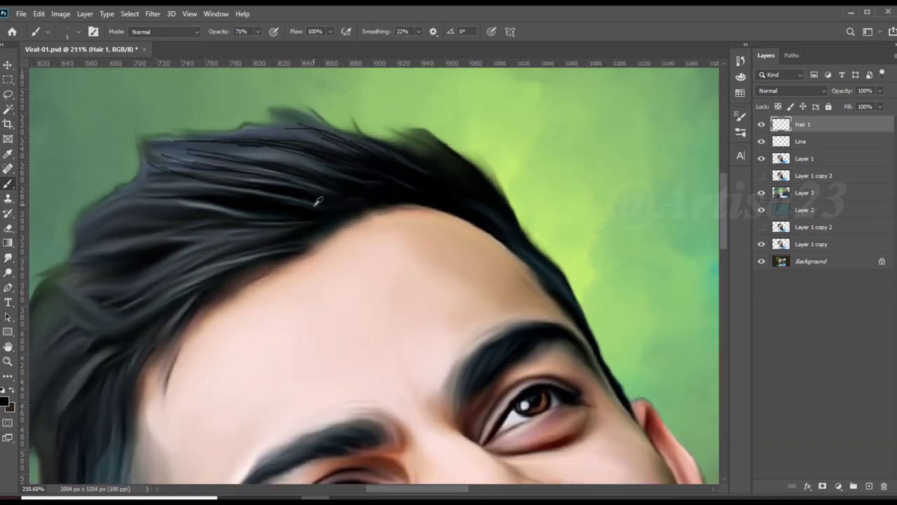
{"action": "left_click_drag", "start_coordinate": [379, 183], "coordinate": [413, 165]}
{"action": "left_click_drag", "start_coordinate": [225, 220], "coordinate": [331, 224]}
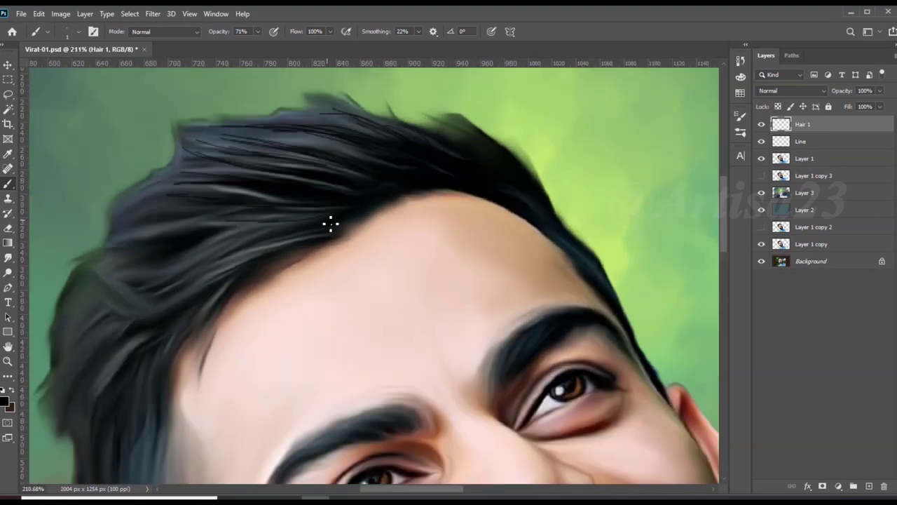
{"action": "left_click_drag", "start_coordinate": [236, 245], "coordinate": [182, 261]}
{"action": "left_click_drag", "start_coordinate": [272, 223], "coordinate": [133, 234]}
{"action": "left_click_drag", "start_coordinate": [189, 206], "coordinate": [102, 223]}
{"action": "left_click_drag", "start_coordinate": [186, 177], "coordinate": [121, 208]}
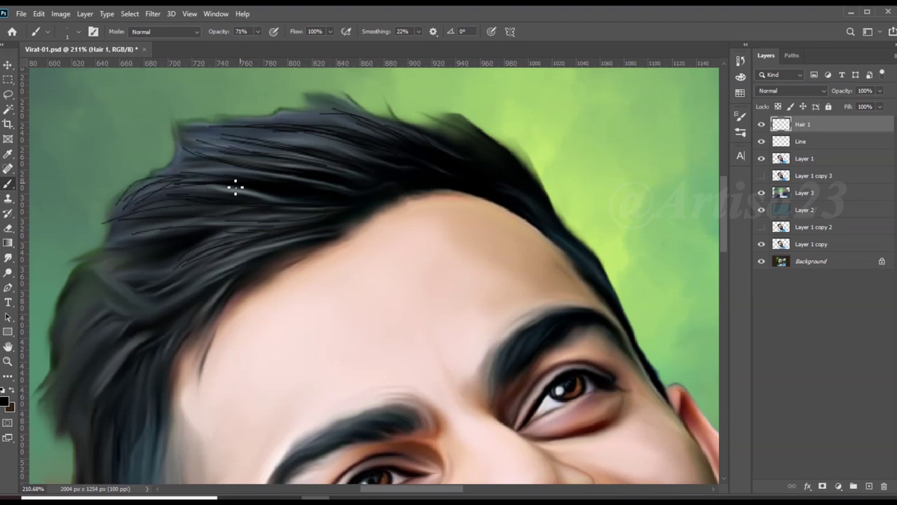
{"action": "scroll", "coordinate": [379, 189], "scroll_direction": "down", "scroll_amount": 1}
{"action": "left_click_drag", "start_coordinate": [148, 259], "coordinate": [190, 297]}
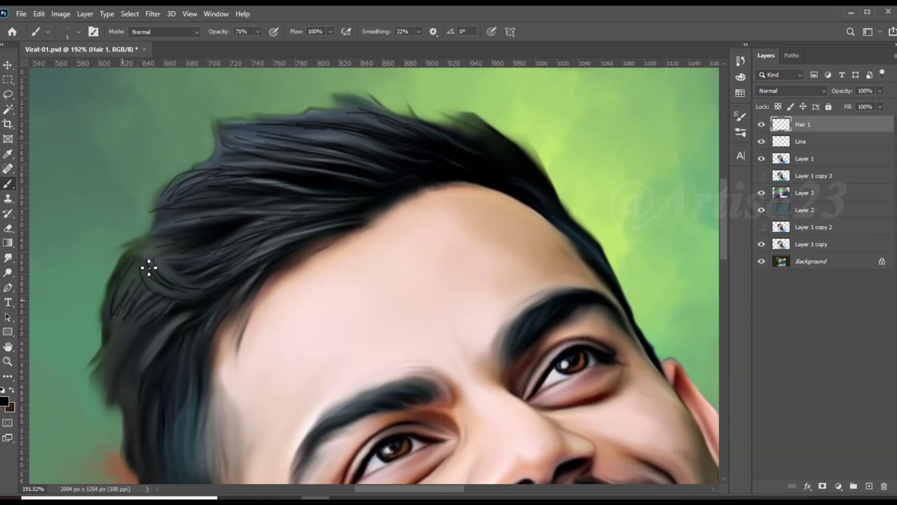
Step: Draw thin strands down the side of the head toward the sideburn
{"action": "scroll", "coordinate": [140, 294], "scroll_direction": "down", "scroll_amount": 2}
{"action": "scroll", "coordinate": [120, 356], "scroll_direction": "up", "scroll_amount": 1}
{"action": "scroll", "coordinate": [120, 356], "scroll_direction": "down", "scroll_amount": 2}
{"action": "scroll", "coordinate": [145, 376], "scroll_direction": "up", "scroll_amount": 3}
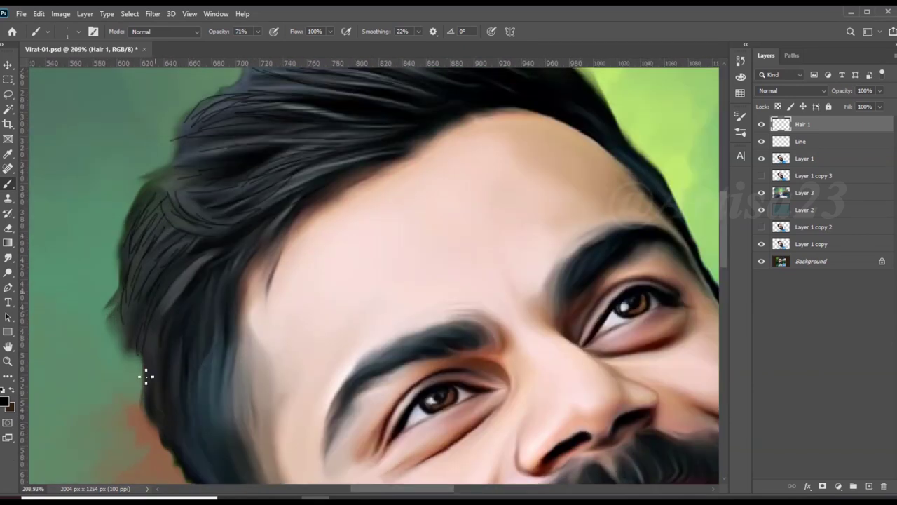
{"action": "scroll", "coordinate": [202, 256], "scroll_direction": "down", "scroll_amount": 1}
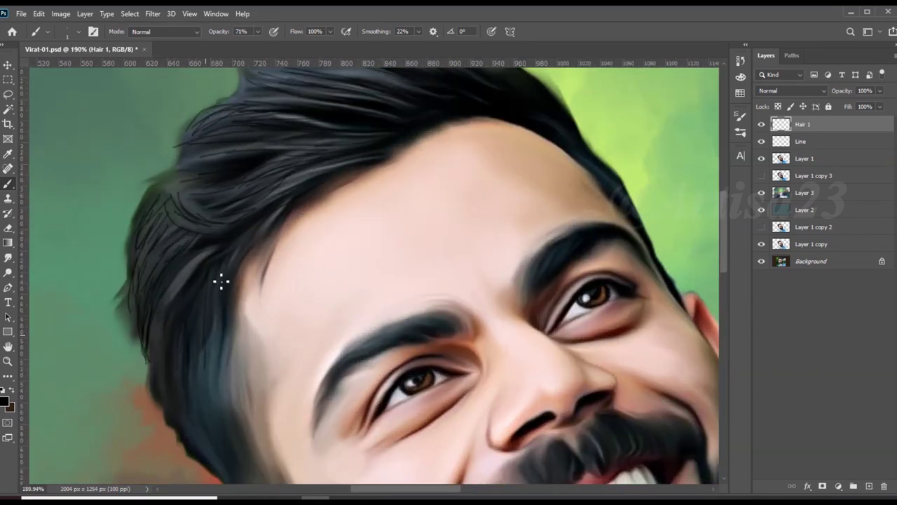
{"action": "scroll", "coordinate": [161, 355], "scroll_direction": "up", "scroll_amount": 1}
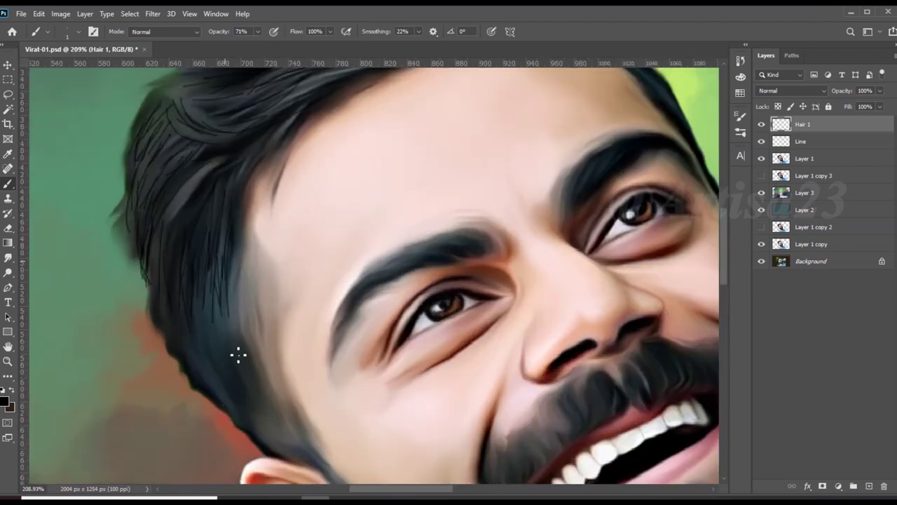
{"action": "left_click_drag", "start_coordinate": [241, 347], "coordinate": [232, 247]}
{"action": "left_click_drag", "start_coordinate": [245, 366], "coordinate": [231, 314]}
{"action": "left_click_drag", "start_coordinate": [266, 415], "coordinate": [242, 283]}
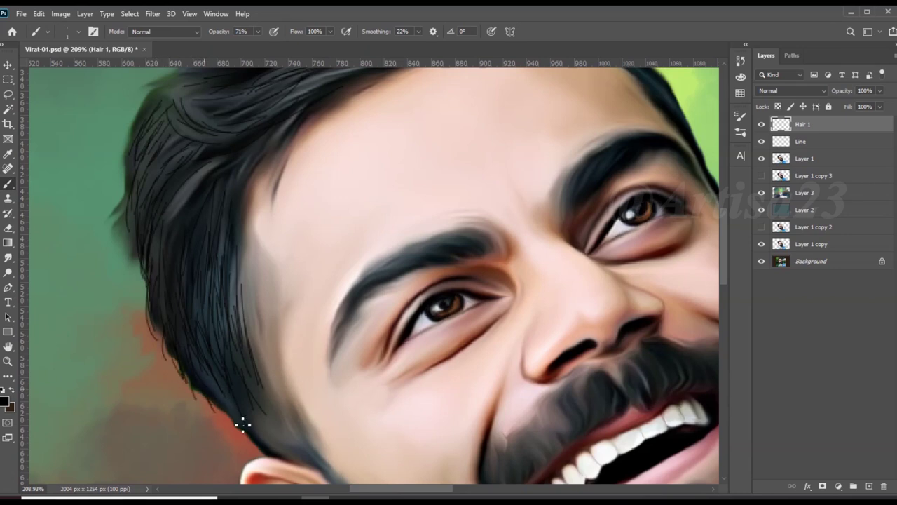
{"action": "scroll", "coordinate": [211, 336], "scroll_direction": "down", "scroll_amount": 2}
{"action": "scroll", "coordinate": [252, 281], "scroll_direction": "up", "scroll_amount": 2}
{"action": "scroll", "coordinate": [143, 257], "scroll_direction": "up", "scroll_amount": 1}
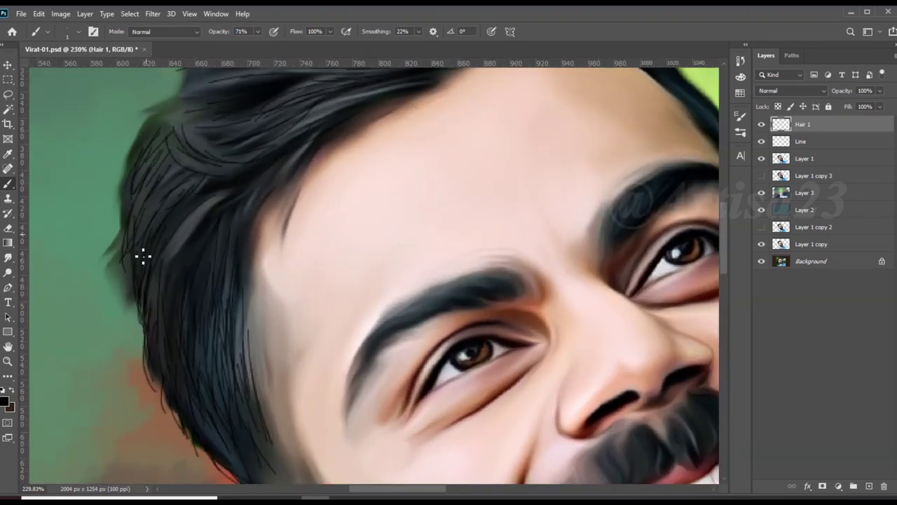
{"action": "scroll", "coordinate": [186, 365], "scroll_direction": "down", "scroll_amount": 1}
{"action": "scroll", "coordinate": [140, 276], "scroll_direction": "up", "scroll_amount": 1}
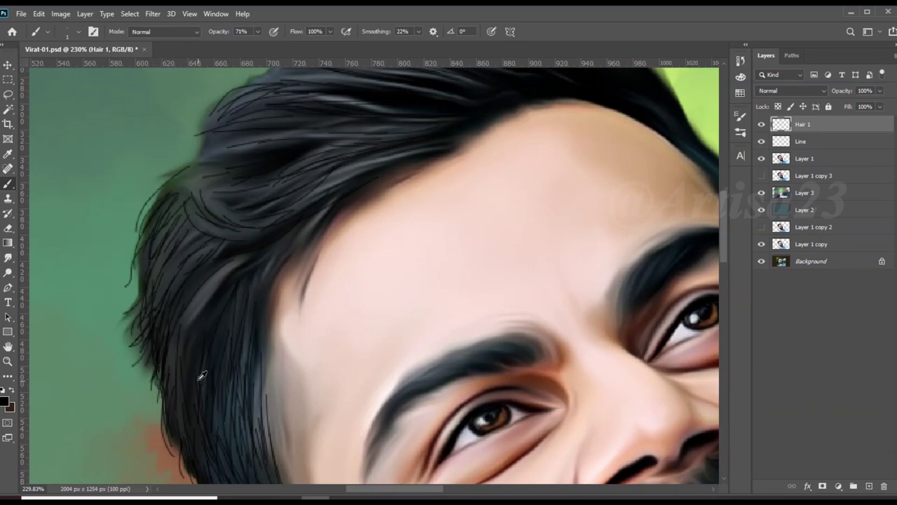
{"action": "scroll", "coordinate": [202, 375], "scroll_direction": "down", "scroll_amount": 1}
{"action": "scroll", "coordinate": [187, 227], "scroll_direction": "up", "scroll_amount": 1}
{"action": "scroll", "coordinate": [210, 199], "scroll_direction": "down", "scroll_amount": 1}
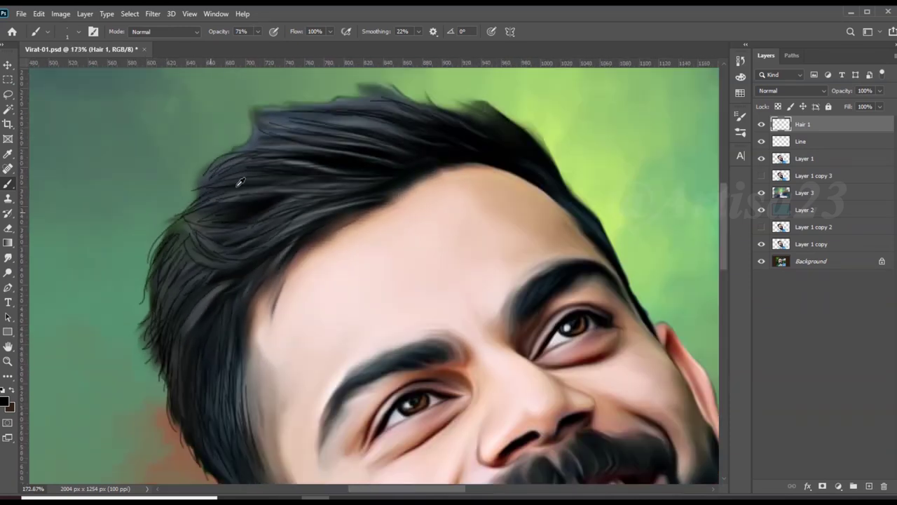
{"action": "scroll", "coordinate": [257, 164], "scroll_direction": "up", "scroll_amount": 1}
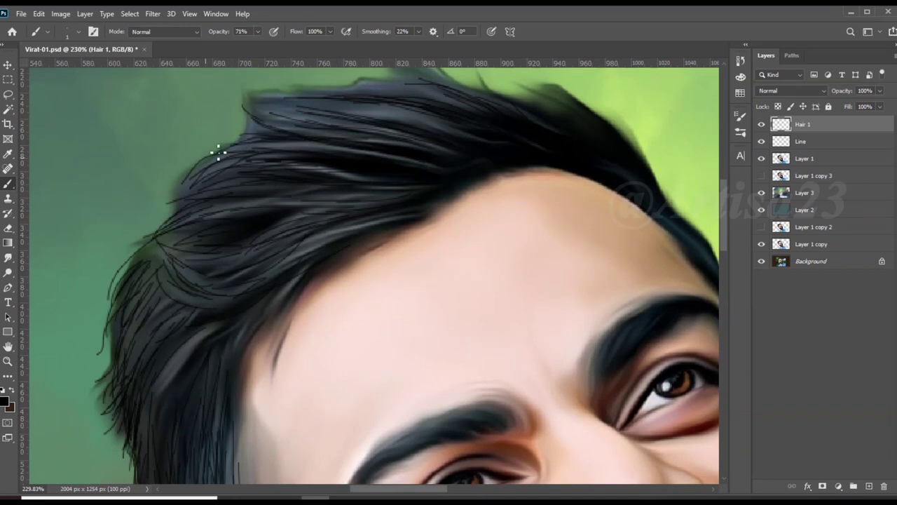
{"action": "scroll", "coordinate": [210, 175], "scroll_direction": "down", "scroll_amount": 1}
{"action": "scroll", "coordinate": [294, 154], "scroll_direction": "up", "scroll_amount": 1}
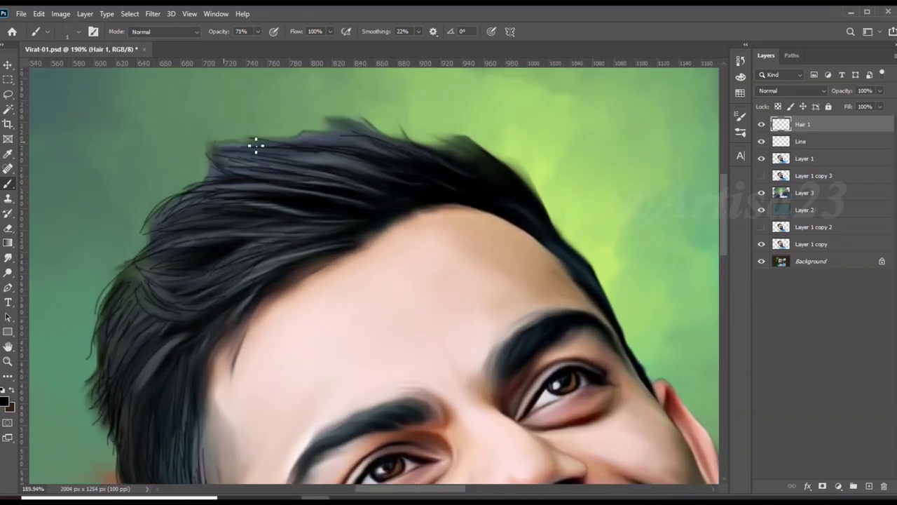
Step: Add fine strands along the top of the hair
{"action": "left_click_drag", "start_coordinate": [425, 153], "coordinate": [475, 145]}
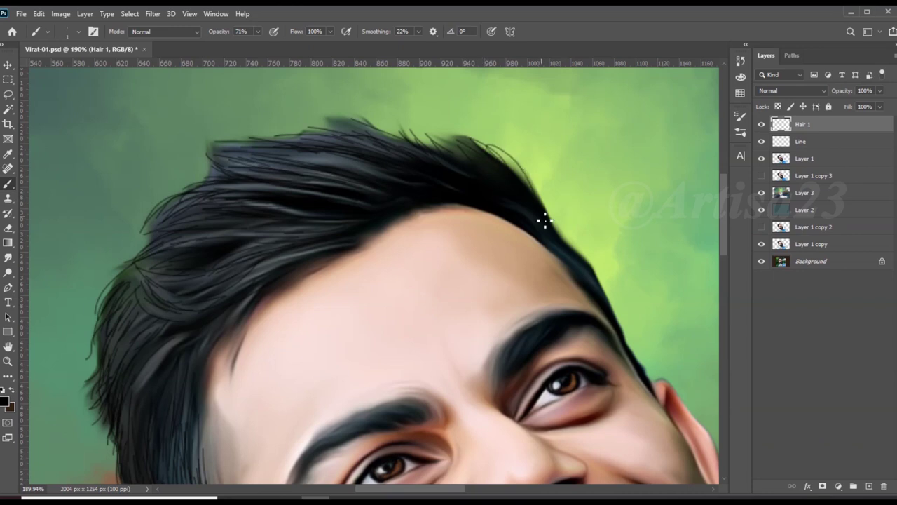
{"action": "scroll", "coordinate": [495, 197], "scroll_direction": "up", "scroll_amount": 1}
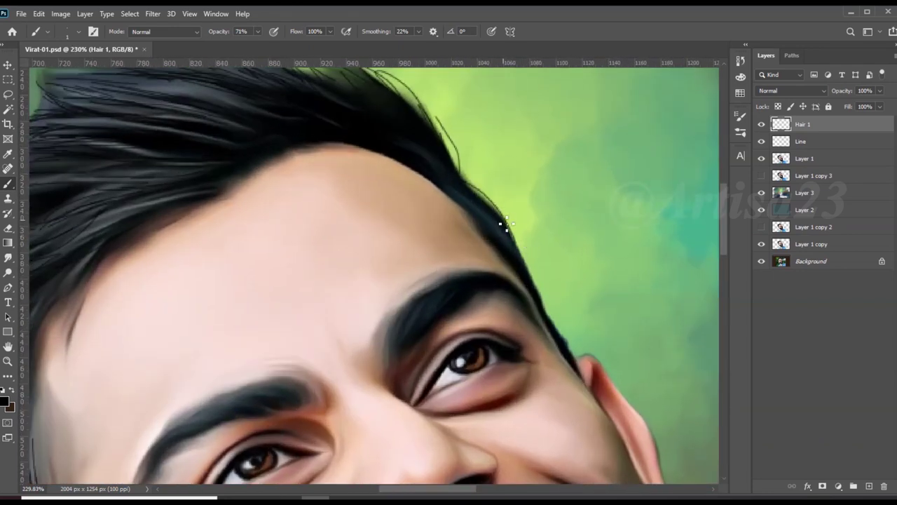
{"action": "scroll", "coordinate": [505, 208], "scroll_direction": "down", "scroll_amount": 1}
{"action": "scroll", "coordinate": [517, 290], "scroll_direction": "down", "scroll_amount": 2}
{"action": "scroll", "coordinate": [318, 356], "scroll_direction": "up", "scroll_amount": 3}
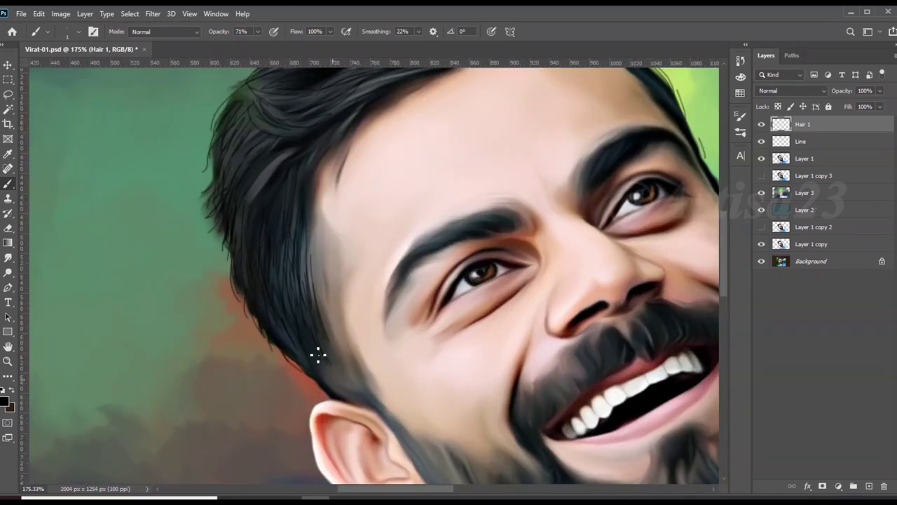
{"action": "scroll", "coordinate": [326, 386], "scroll_direction": "down", "scroll_amount": 1}
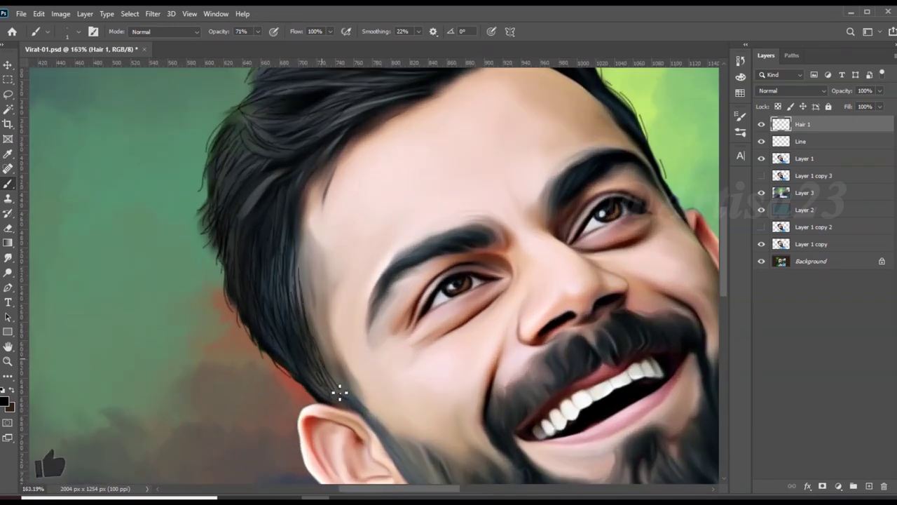
{"action": "scroll", "coordinate": [331, 232], "scroll_direction": "down", "scroll_amount": 1}
{"action": "scroll", "coordinate": [284, 239], "scroll_direction": "up", "scroll_amount": 2}
{"action": "scroll", "coordinate": [285, 239], "scroll_direction": "down", "scroll_amount": 2}
{"action": "scroll", "coordinate": [321, 294], "scroll_direction": "up", "scroll_amount": 2}
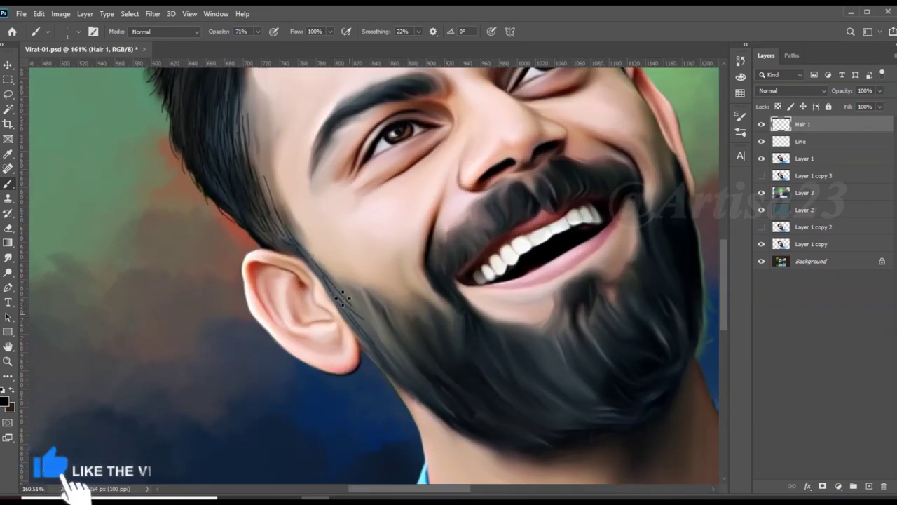
{"action": "scroll", "coordinate": [447, 392], "scroll_direction": "down", "scroll_amount": 2}
{"action": "scroll", "coordinate": [381, 267], "scroll_direction": "up", "scroll_amount": 2}
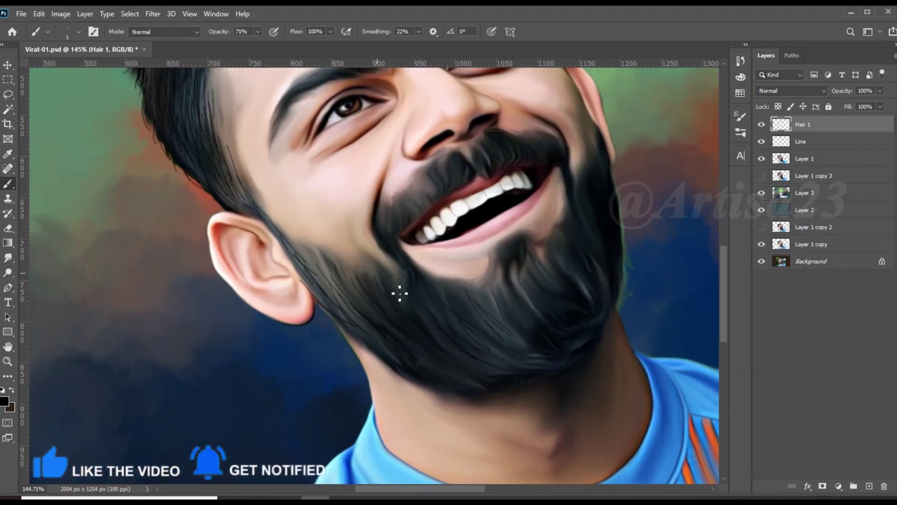
{"action": "scroll", "coordinate": [570, 298], "scroll_direction": "up", "scroll_amount": 2}
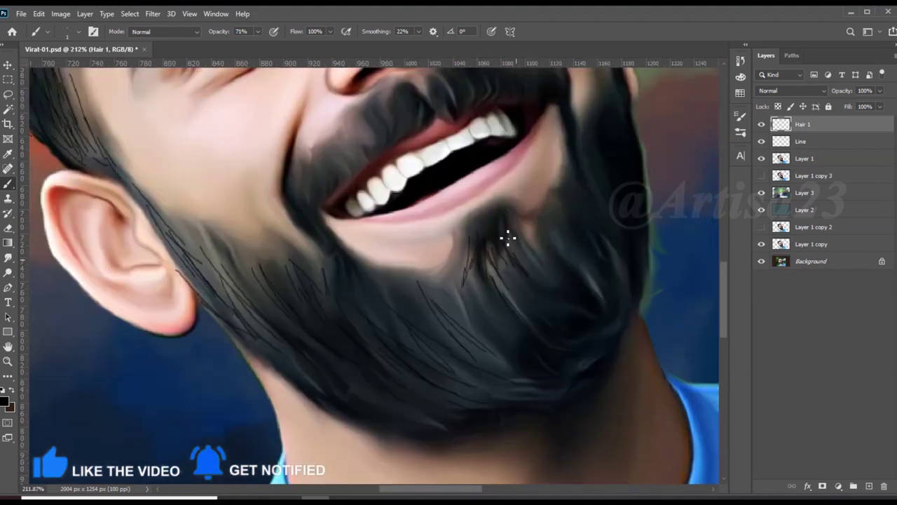
Step: Brush thin hair strokes into the chin beard, including lighter strands on its right
{"action": "left_click_drag", "start_coordinate": [483, 344], "coordinate": [456, 291]}
{"action": "scroll", "coordinate": [472, 316], "scroll_direction": "down", "scroll_amount": 2}
{"action": "scroll", "coordinate": [477, 308], "scroll_direction": "up", "scroll_amount": 2}
{"action": "left_click_drag", "start_coordinate": [494, 241], "coordinate": [473, 284]}
{"action": "scroll", "coordinate": [484, 295], "scroll_direction": "up", "scroll_amount": 1}
{"action": "mouse_move", "coordinate": [491, 323]}
{"action": "left_mouse_down"}
{"action": "mouse_move", "coordinate": [456, 281]}
{"action": "mouse_move", "coordinate": [540, 263]}
{"action": "left_mouse_up"}
{"action": "left_click_drag", "start_coordinate": [564, 302], "coordinate": [522, 228]}
{"action": "scroll", "coordinate": [411, 301], "scroll_direction": "up", "scroll_amount": 1}
{"action": "scroll", "coordinate": [396, 294], "scroll_direction": "down", "scroll_amount": 1}
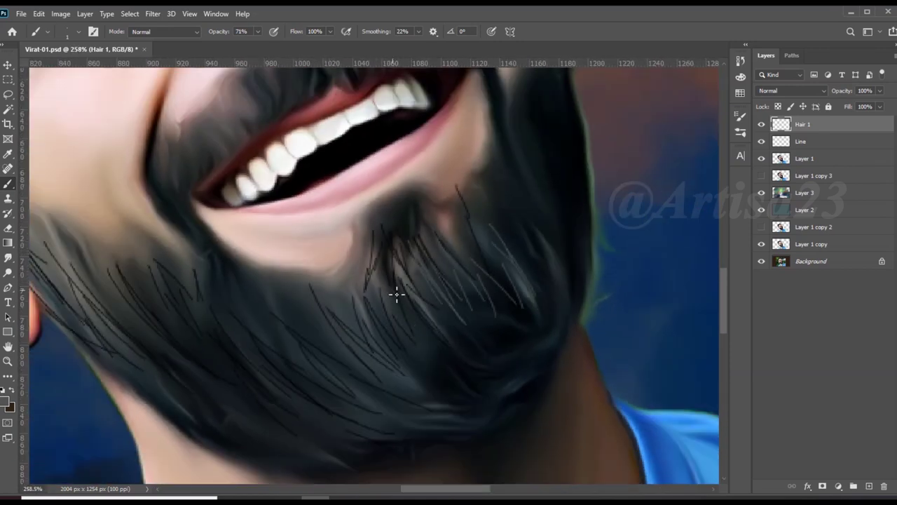
{"action": "scroll", "coordinate": [336, 318], "scroll_direction": "down", "scroll_amount": 1}
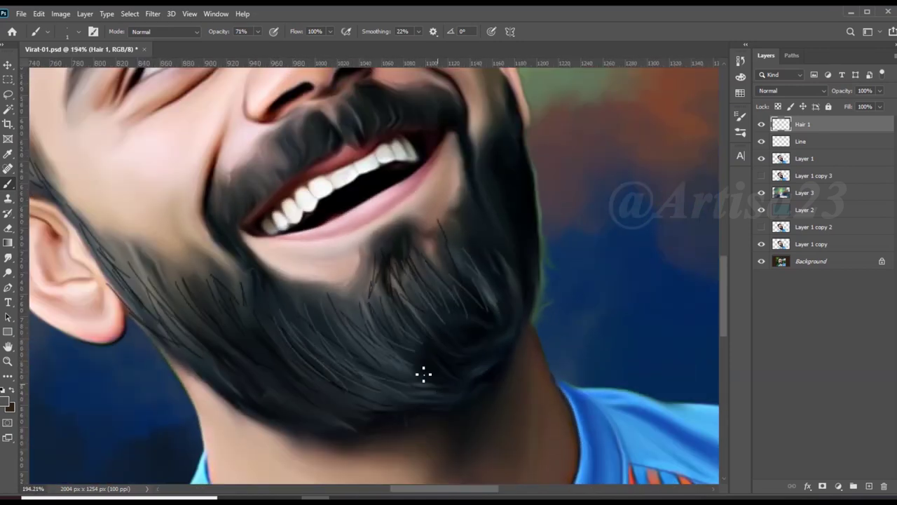
{"action": "scroll", "coordinate": [492, 249], "scroll_direction": "down", "scroll_amount": 1}
{"action": "scroll", "coordinate": [365, 183], "scroll_direction": "up", "scroll_amount": 2}
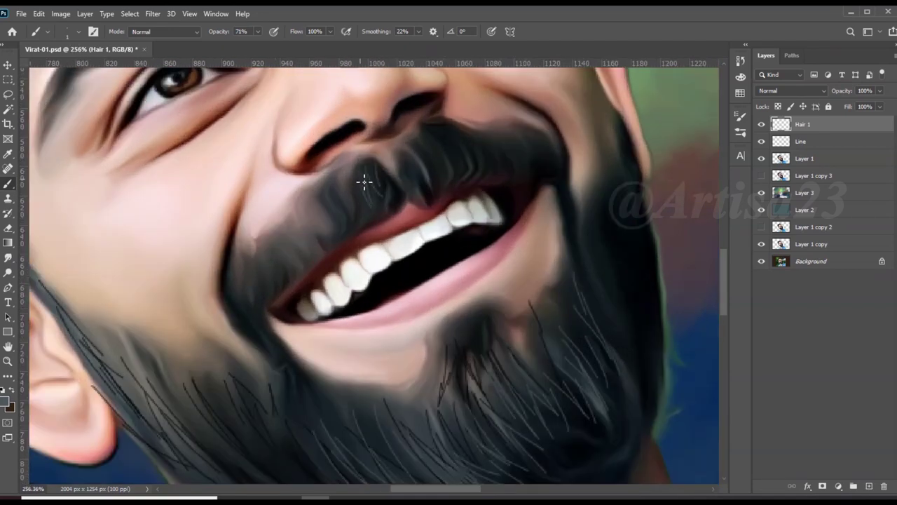
{"action": "scroll", "coordinate": [328, 213], "scroll_direction": "down", "scroll_amount": 2}
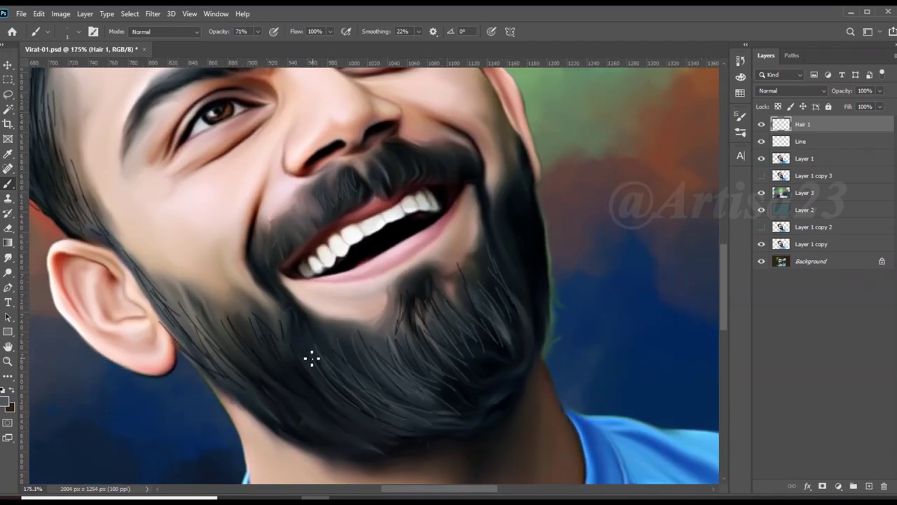
{"action": "scroll", "coordinate": [308, 424], "scroll_direction": "up", "scroll_amount": 1}
{"action": "scroll", "coordinate": [406, 321], "scroll_direction": "up", "scroll_amount": 2}
{"action": "scroll", "coordinate": [407, 281], "scroll_direction": "up", "scroll_amount": 1}
Step: Draw short hair strands across the moustache
{"action": "mouse_move", "coordinate": [413, 163]}
{"action": "left_mouse_down"}
{"action": "mouse_move", "coordinate": [456, 207]}
{"action": "mouse_move", "coordinate": [490, 136]}
{"action": "left_mouse_up"}
{"action": "scroll", "coordinate": [467, 216], "scroll_direction": "down", "scroll_amount": 1}
{"action": "scroll", "coordinate": [334, 254], "scroll_direction": "down", "scroll_amount": 1}
{"action": "scroll", "coordinate": [420, 294], "scroll_direction": "down", "scroll_amount": 1}
{"action": "scroll", "coordinate": [479, 219], "scroll_direction": "up", "scroll_amount": 1}
{"action": "scroll", "coordinate": [498, 241], "scroll_direction": "up", "scroll_amount": 1}
Step: Add hair strands down the right side of the beard
{"action": "left_click_drag", "start_coordinate": [494, 252], "coordinate": [490, 320]}
{"action": "scroll", "coordinate": [491, 320], "scroll_direction": "down", "scroll_amount": 1}
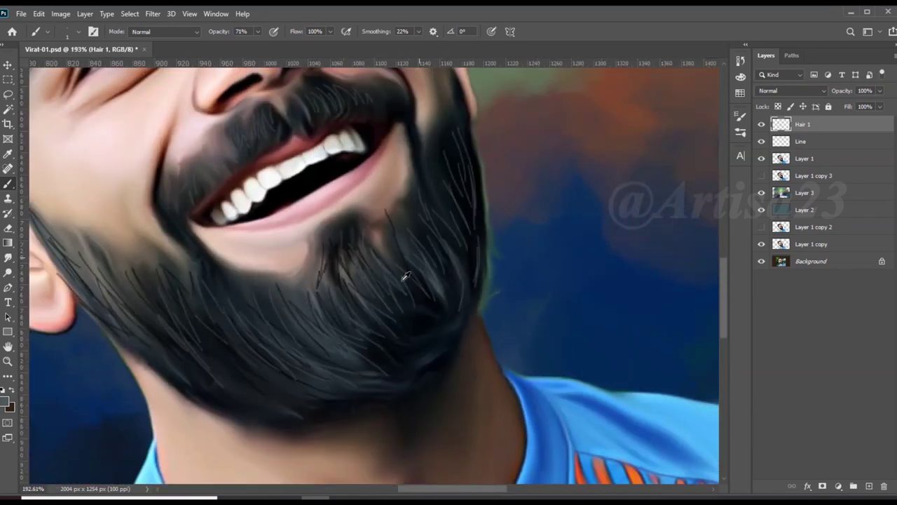
{"action": "scroll", "coordinate": [406, 274], "scroll_direction": "up", "scroll_amount": 1}
{"action": "left_click_drag", "start_coordinate": [438, 287], "coordinate": [425, 347]}
{"action": "scroll", "coordinate": [427, 353], "scroll_direction": "down", "scroll_amount": 2}
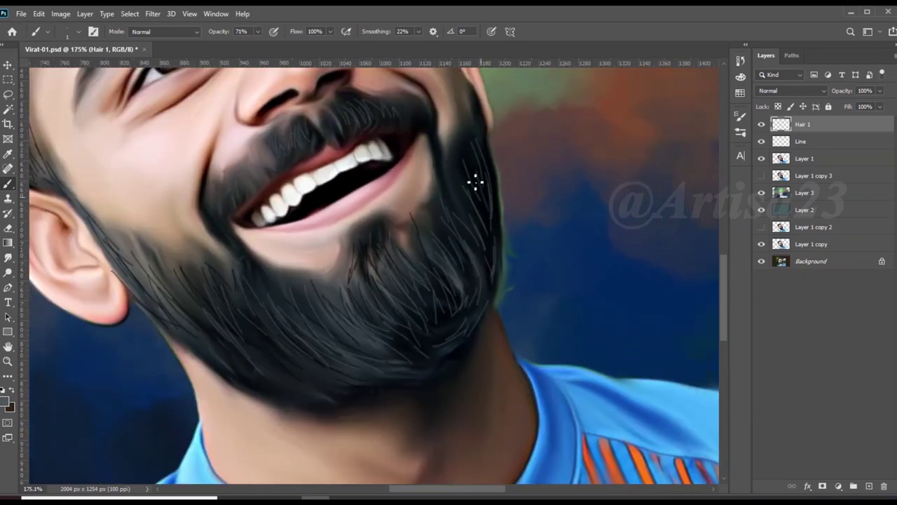
{"action": "scroll", "coordinate": [433, 317], "scroll_direction": "up", "scroll_amount": 1}
{"action": "scroll", "coordinate": [343, 361], "scroll_direction": "down", "scroll_amount": 1}
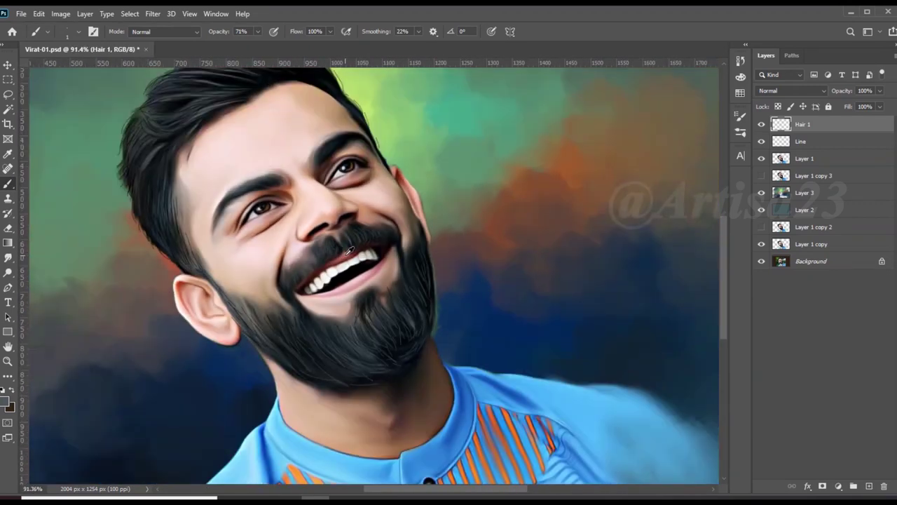
{"action": "scroll", "coordinate": [184, 184], "scroll_direction": "up", "scroll_amount": 2}
{"action": "scroll", "coordinate": [184, 184], "scroll_direction": "up", "scroll_amount": 1}
{"action": "scroll", "coordinate": [217, 176], "scroll_direction": "down", "scroll_amount": 1}
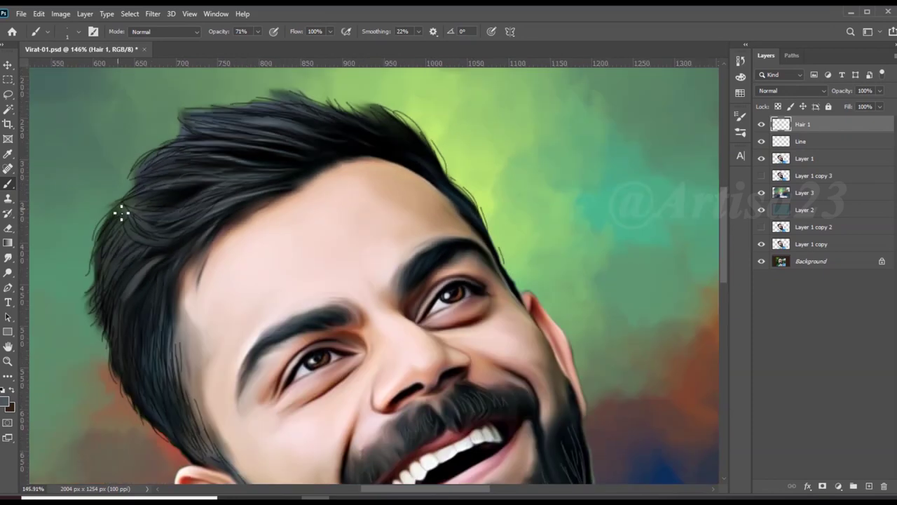
{"action": "scroll", "coordinate": [127, 235], "scroll_direction": "down", "scroll_amount": 1}
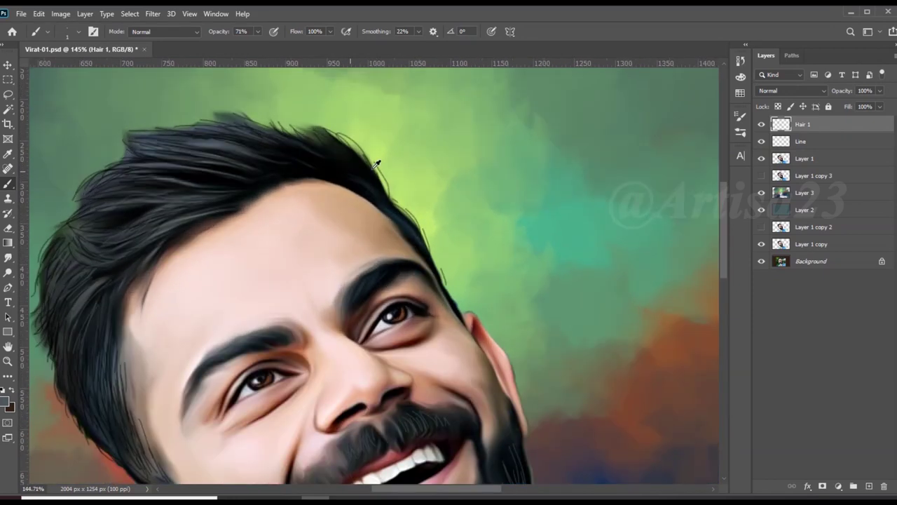
{"action": "scroll", "coordinate": [295, 128], "scroll_direction": "up", "scroll_amount": 3}
{"action": "scroll", "coordinate": [354, 189], "scroll_direction": "down", "scroll_amount": 1}
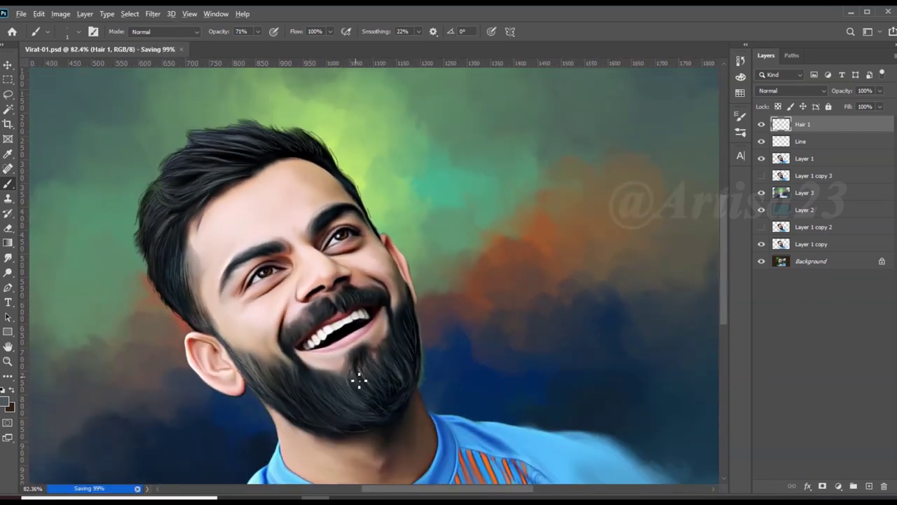
{"action": "scroll", "coordinate": [354, 371], "scroll_direction": "up", "scroll_amount": 3}
Step: With a new dark colour, paint strands on the moustache's left and lower-left beard
{"action": "left_click", "coordinate": [6, 403]}
{"action": "left_click", "coordinate": [863, 267]}
{"action": "key", "text": "b"}
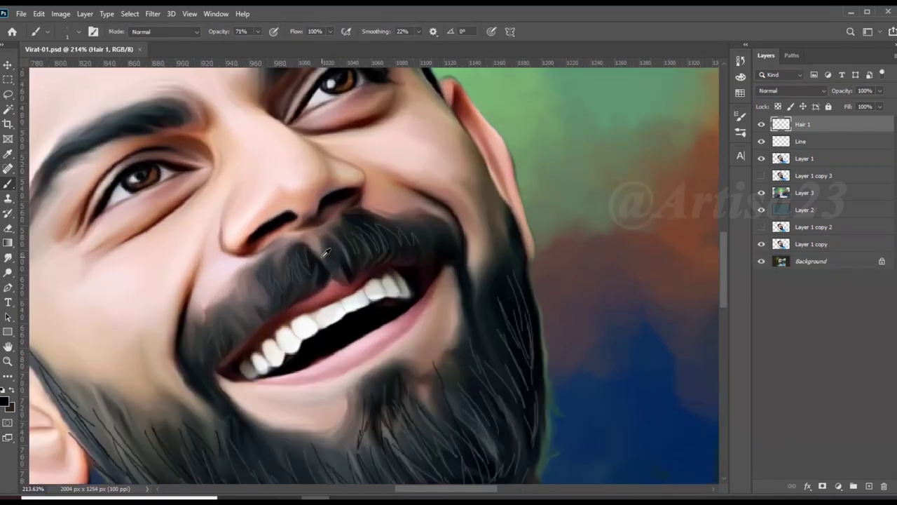
{"action": "scroll", "coordinate": [372, 286], "scroll_direction": "up", "scroll_amount": 3}
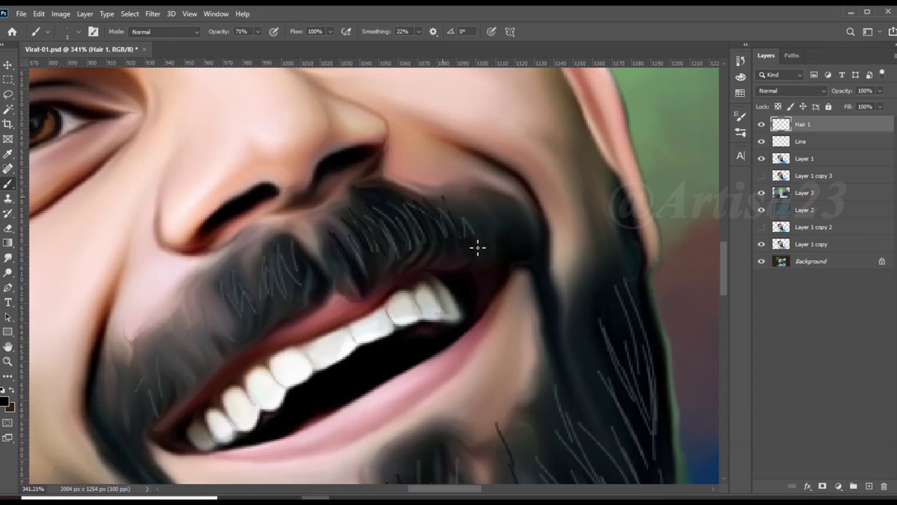
{"action": "mouse_move", "coordinate": [292, 303]}
{"action": "left_mouse_down"}
{"action": "mouse_move", "coordinate": [249, 260]}
{"action": "mouse_move", "coordinate": [224, 344]}
{"action": "mouse_move", "coordinate": [178, 390]}
{"action": "left_mouse_up"}
{"action": "left_click_drag", "start_coordinate": [130, 355], "coordinate": [112, 419]}
{"action": "left_click_drag", "start_coordinate": [105, 350], "coordinate": [101, 405]}
{"action": "scroll", "coordinate": [173, 387], "scroll_direction": "down", "scroll_amount": 2}
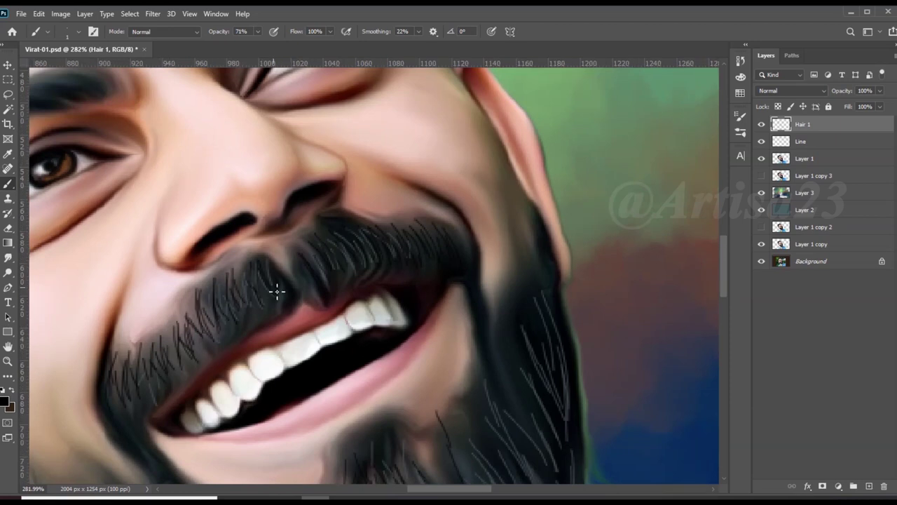
{"action": "scroll", "coordinate": [516, 400], "scroll_direction": "up", "scroll_amount": 3}
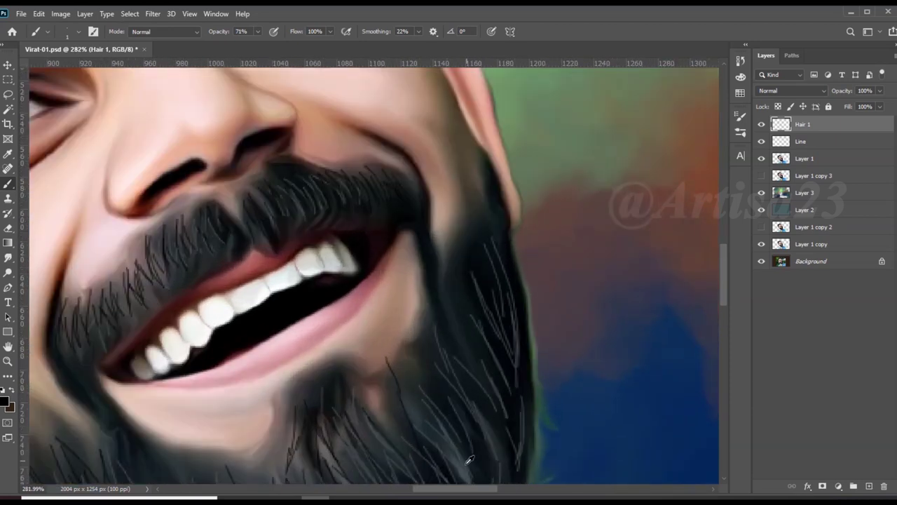
{"action": "scroll", "coordinate": [362, 270], "scroll_direction": "down", "scroll_amount": 2}
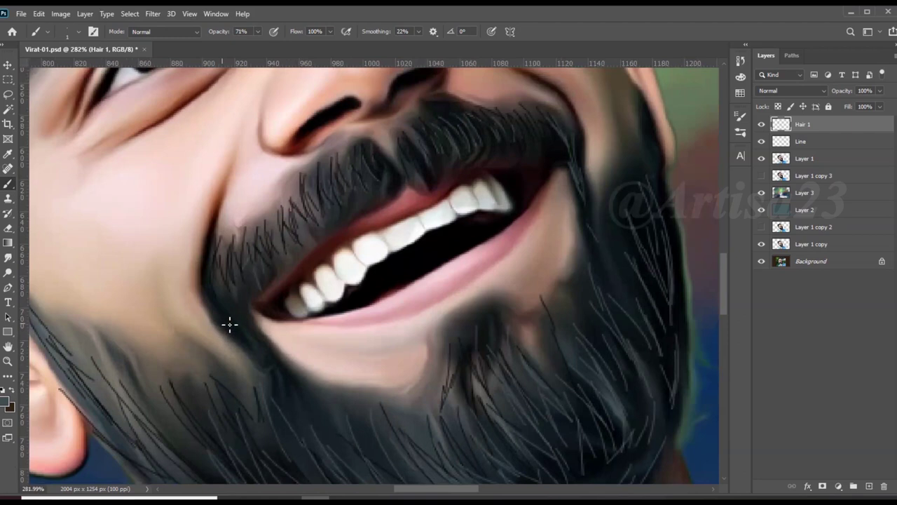
{"action": "scroll", "coordinate": [382, 336], "scroll_direction": "down", "scroll_amount": 2}
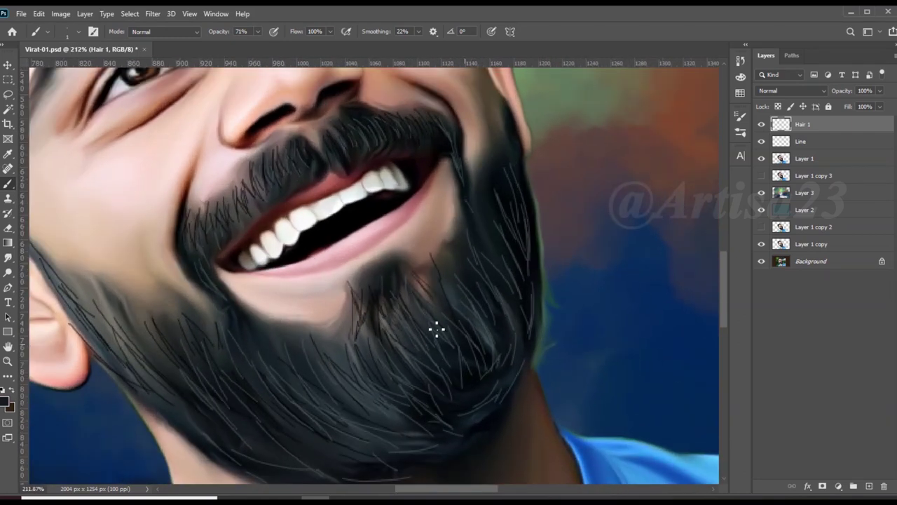
{"action": "scroll", "coordinate": [436, 329], "scroll_direction": "down", "scroll_amount": 2}
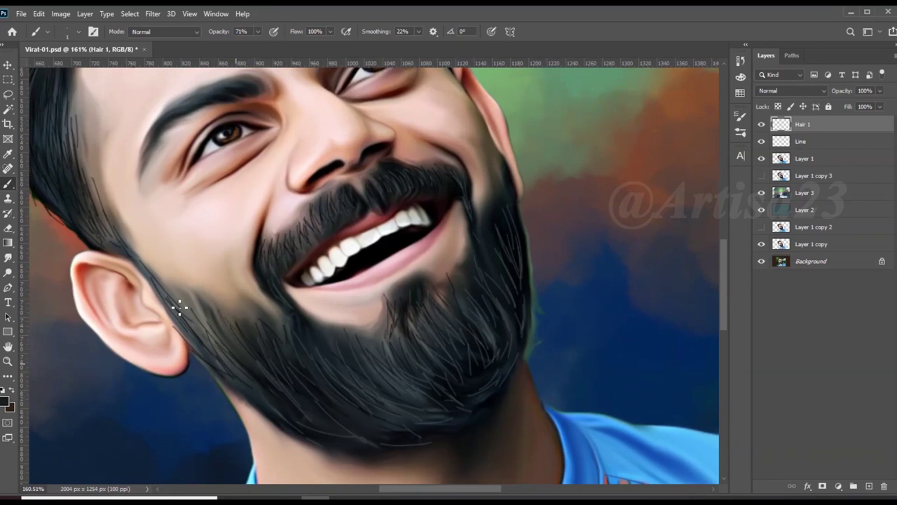
{"action": "scroll", "coordinate": [335, 336], "scroll_direction": "down", "scroll_amount": 1}
{"action": "scroll", "coordinate": [180, 287], "scroll_direction": "up", "scroll_amount": 2}
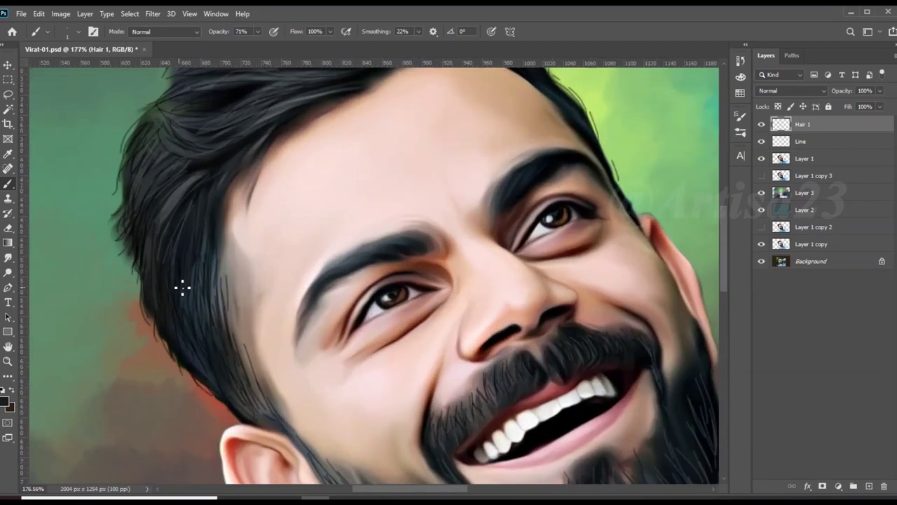
{"action": "scroll", "coordinate": [181, 286], "scroll_direction": "up", "scroll_amount": 1}
Step: Paint light strands along the hair top, then add a new empty layer above Hair 1
{"action": "left_click", "coordinate": [7, 400]}
{"action": "left_click", "coordinate": [861, 267]}
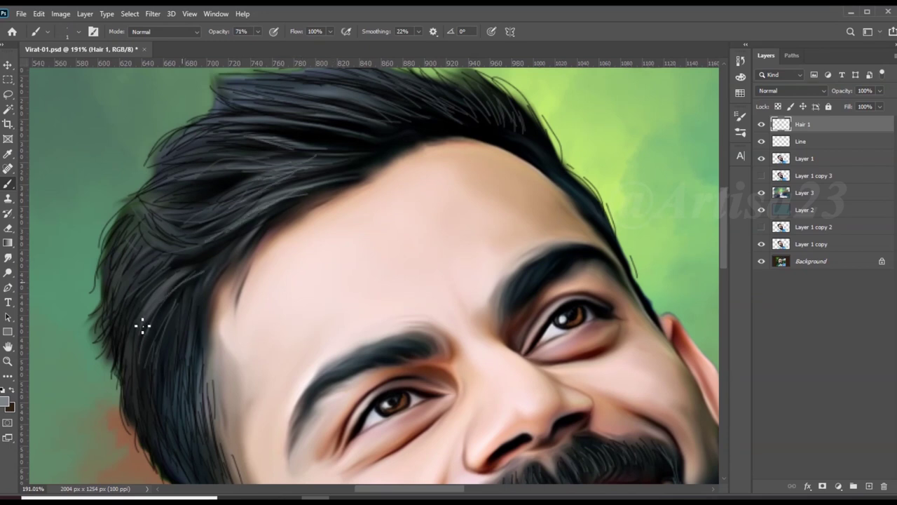
{"action": "scroll", "coordinate": [142, 245], "scroll_direction": "down", "scroll_amount": 2}
{"action": "scroll", "coordinate": [177, 318], "scroll_direction": "up", "scroll_amount": 1}
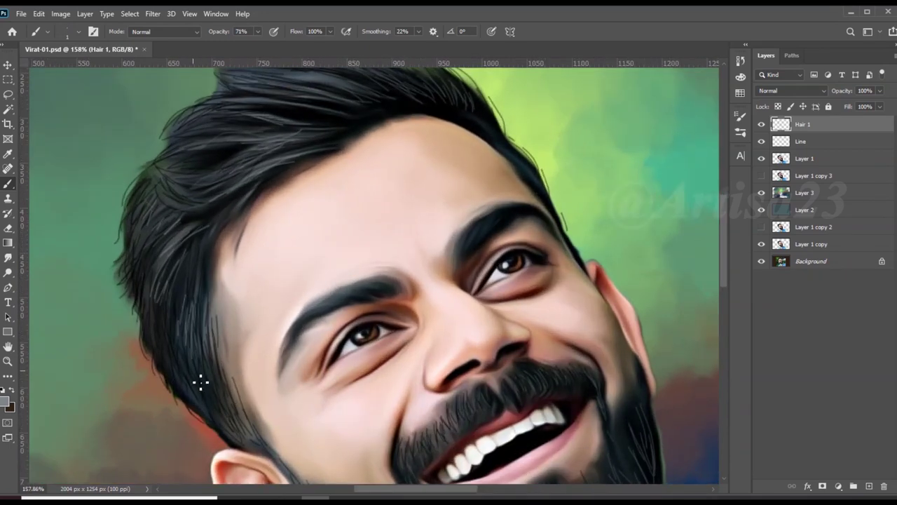
{"action": "scroll", "coordinate": [281, 214], "scroll_direction": "up", "scroll_amount": 2}
{"action": "mouse_move", "coordinate": [365, 173]}
{"action": "left_mouse_down"}
{"action": "mouse_move", "coordinate": [404, 161]}
{"action": "mouse_move", "coordinate": [476, 196]}
{"action": "left_mouse_up"}
{"action": "scroll", "coordinate": [504, 223], "scroll_direction": "down", "scroll_amount": 1}
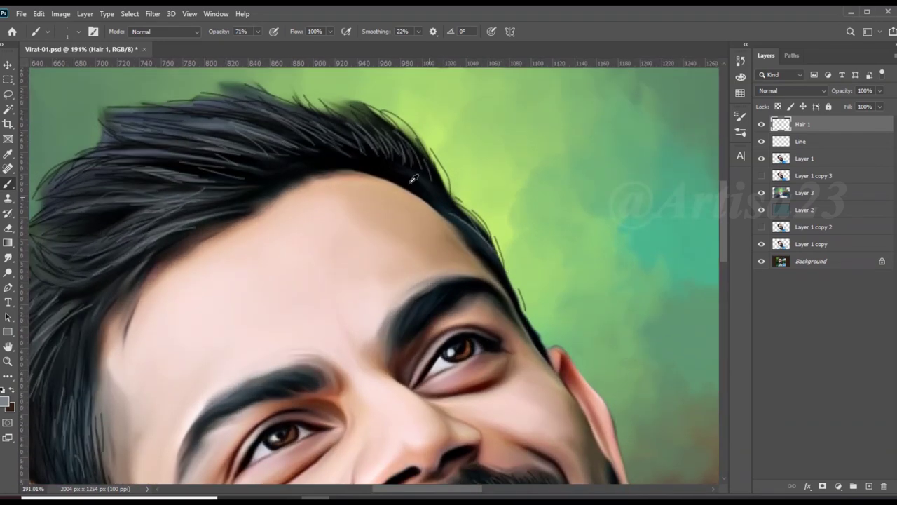
{"action": "scroll", "coordinate": [414, 179], "scroll_direction": "down", "scroll_amount": 3}
{"action": "scroll", "coordinate": [397, 300], "scroll_direction": "up", "scroll_amount": 4}
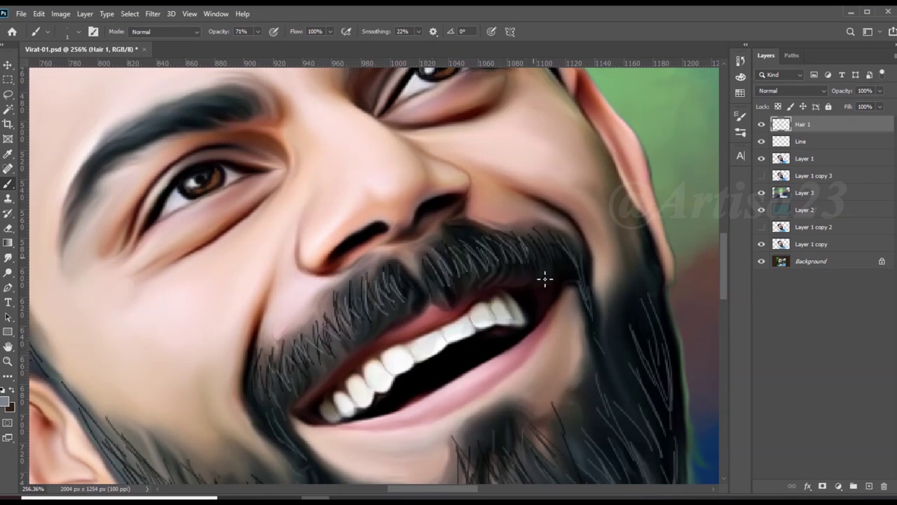
{"action": "scroll", "coordinate": [553, 266], "scroll_direction": "down", "scroll_amount": 3}
{"action": "scroll", "coordinate": [519, 298], "scroll_direction": "up", "scroll_amount": 2}
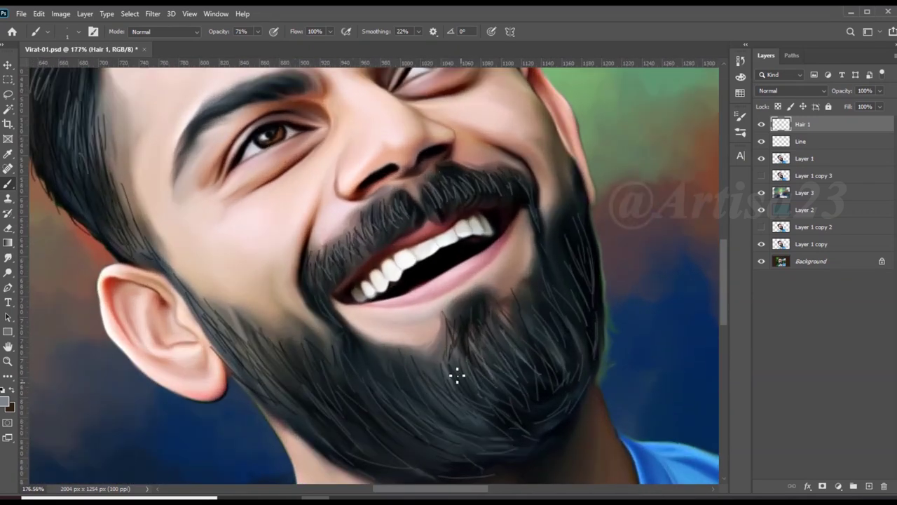
{"action": "scroll", "coordinate": [491, 285], "scroll_direction": "down", "scroll_amount": 2}
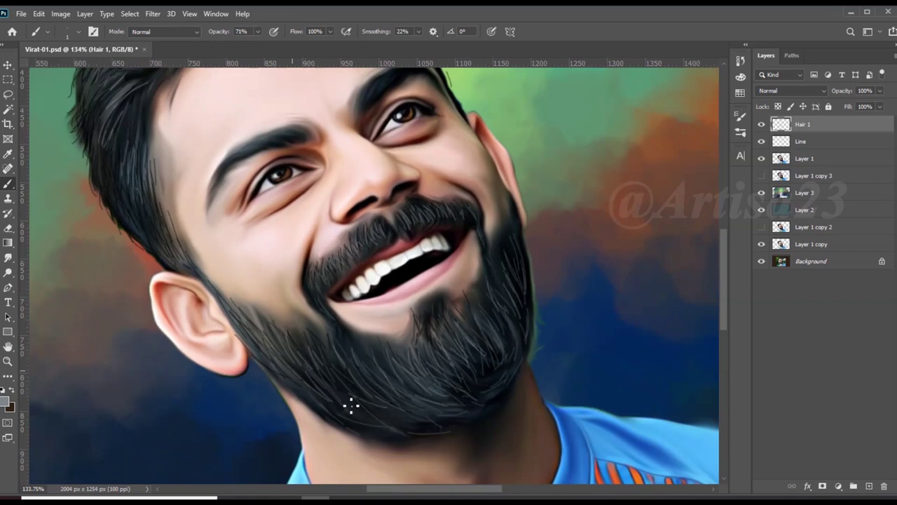
{"action": "scroll", "coordinate": [241, 297], "scroll_direction": "up", "scroll_amount": 2}
{"action": "scroll", "coordinate": [368, 146], "scroll_direction": "down", "scroll_amount": 6}
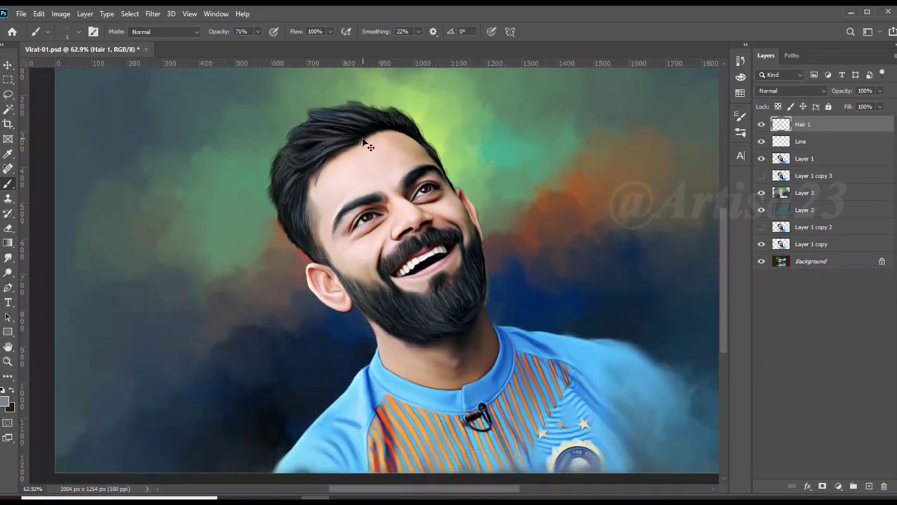
{"action": "key", "text": "ctrl+shift+alt+n"}
{"action": "scroll", "coordinate": [368, 146], "scroll_direction": "up", "scroll_amount": 1}
{"action": "type", "text": "Hair 2"}
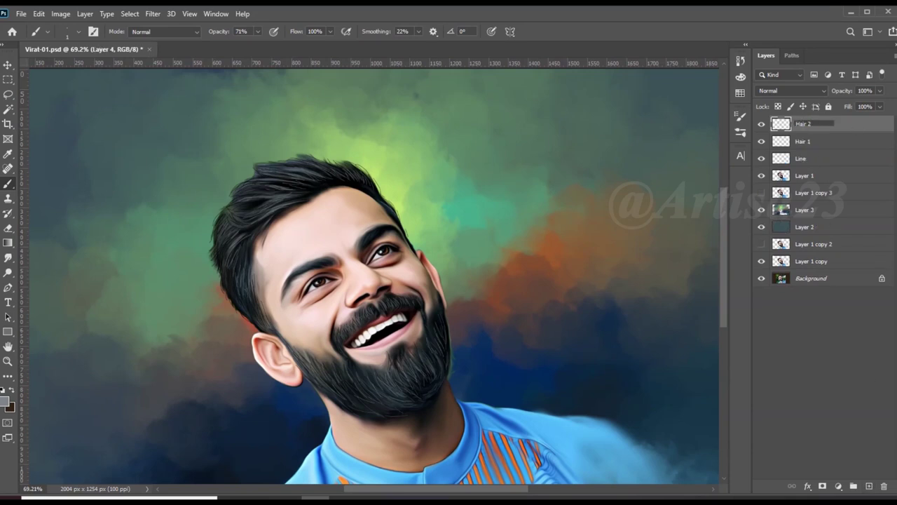
Step: Name the layer Hair 2, sample a pale green from the background and paint a first hair-edge strand
{"action": "key", "text": "Return"}
{"action": "scroll", "coordinate": [380, 166], "scroll_direction": "up", "scroll_amount": 6}
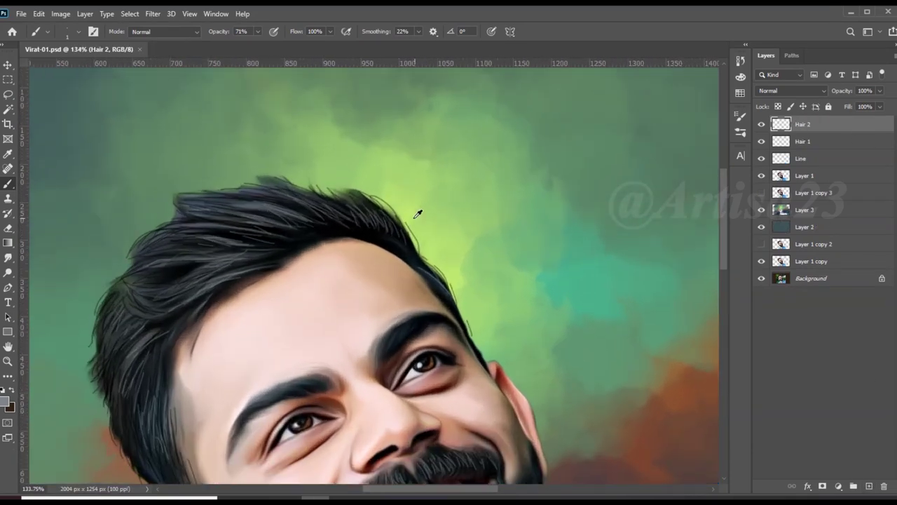
{"action": "left_click", "coordinate": [418, 214], "text": "alt"}
{"action": "left_click", "coordinate": [5, 401]}
{"action": "left_click", "coordinate": [862, 264]}
{"action": "scroll", "coordinate": [406, 210], "scroll_direction": "up", "scroll_amount": 6}
{"action": "left_click_drag", "start_coordinate": [366, 199], "coordinate": [407, 211]}
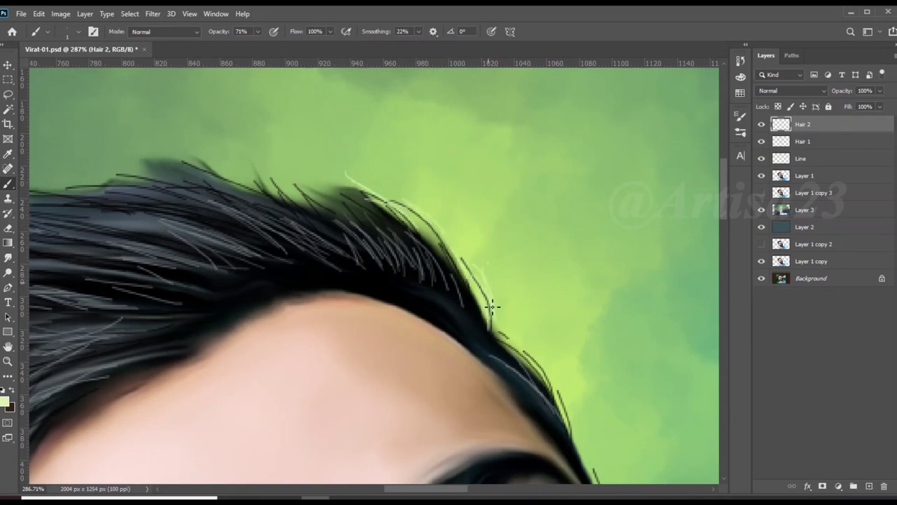
Step: Switch to a paler green and paint a strand on the top of the hair
{"action": "left_click", "coordinate": [5, 401]}
{"action": "left_click", "coordinate": [626, 269]}
{"action": "left_click", "coordinate": [861, 266]}
{"action": "scroll", "coordinate": [382, 200], "scroll_direction": "left", "scroll_amount": 1}
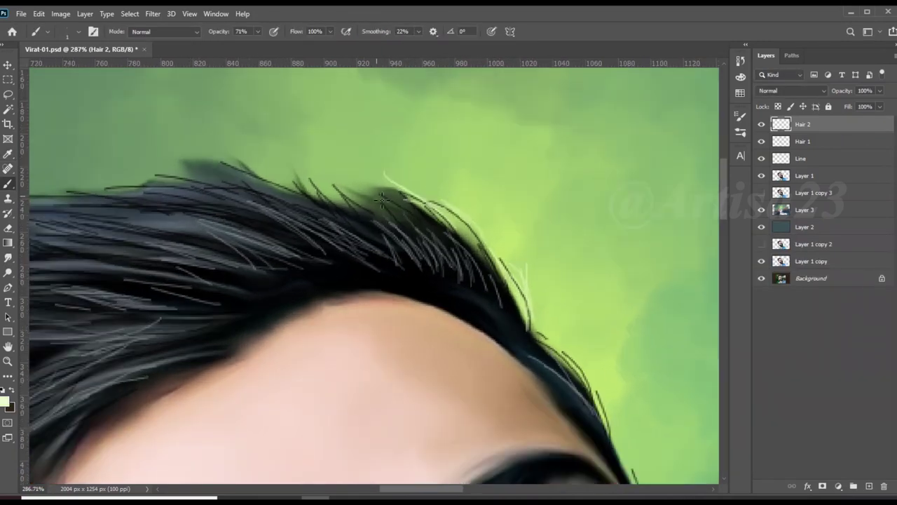
{"action": "scroll", "coordinate": [390, 196], "scroll_direction": "up", "scroll_amount": 2}
{"action": "left_click_drag", "start_coordinate": [342, 195], "coordinate": [298, 148]}
Step: Add more pale green flyaway strands along the top edge of the hair
{"action": "left_click_drag", "start_coordinate": [270, 183], "coordinate": [206, 144]}
{"action": "scroll", "coordinate": [240, 156], "scroll_direction": "down", "scroll_amount": 1}
{"action": "mouse_move", "coordinate": [248, 168]}
{"action": "left_mouse_down"}
{"action": "mouse_move", "coordinate": [203, 133]}
{"action": "mouse_move", "coordinate": [183, 137]}
{"action": "left_mouse_up"}
{"action": "left_click_drag", "start_coordinate": [207, 172], "coordinate": [158, 133]}
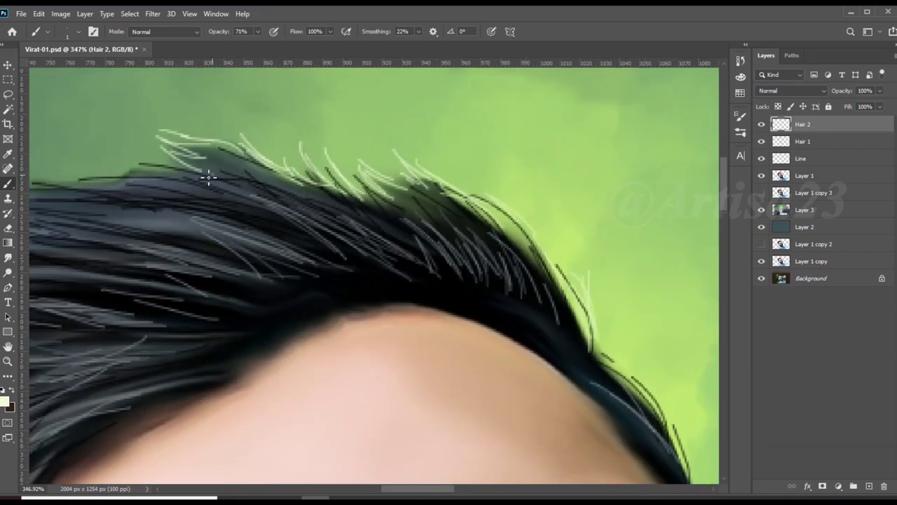
{"action": "scroll", "coordinate": [209, 177], "scroll_direction": "down", "scroll_amount": 2}
{"action": "scroll", "coordinate": [330, 188], "scroll_direction": "up", "scroll_amount": 1}
{"action": "left_click_drag", "start_coordinate": [413, 200], "coordinate": [260, 214]}
{"action": "left_click_drag", "start_coordinate": [329, 216], "coordinate": [206, 206]}
{"action": "mouse_move", "coordinate": [356, 193]}
{"action": "left_mouse_down"}
{"action": "mouse_move", "coordinate": [285, 209]}
{"action": "mouse_move", "coordinate": [277, 242]}
{"action": "mouse_move", "coordinate": [290, 222]}
{"action": "left_mouse_up"}
Step: Zoom in and out repeatedly to check the pale strands along the hair and beard edges
{"action": "scroll", "coordinate": [256, 226], "scroll_direction": "down", "scroll_amount": 1}
{"action": "scroll", "coordinate": [281, 224], "scroll_direction": "down", "scroll_amount": 3}
{"action": "scroll", "coordinate": [288, 223], "scroll_direction": "up", "scroll_amount": 2}
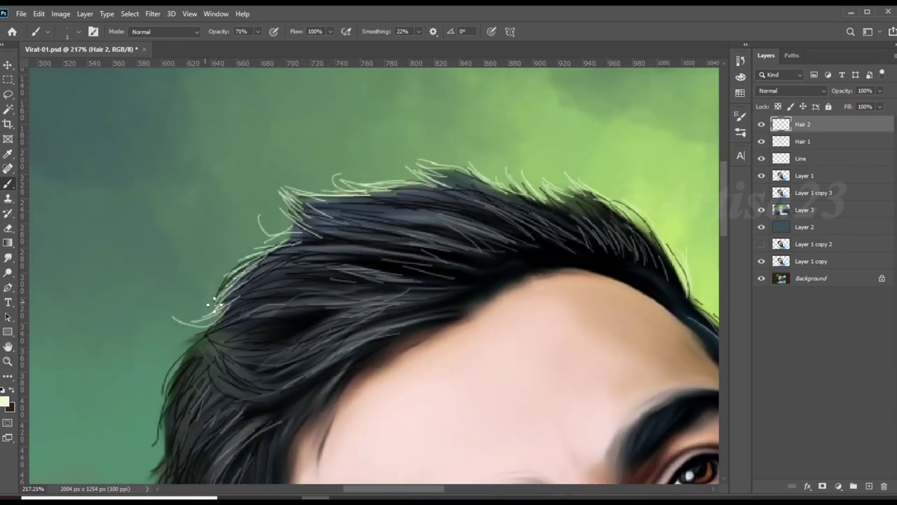
{"action": "scroll", "coordinate": [215, 303], "scroll_direction": "down", "scroll_amount": 1}
{"action": "scroll", "coordinate": [220, 325], "scroll_direction": "down", "scroll_amount": 5}
{"action": "scroll", "coordinate": [211, 368], "scroll_direction": "up", "scroll_amount": 2}
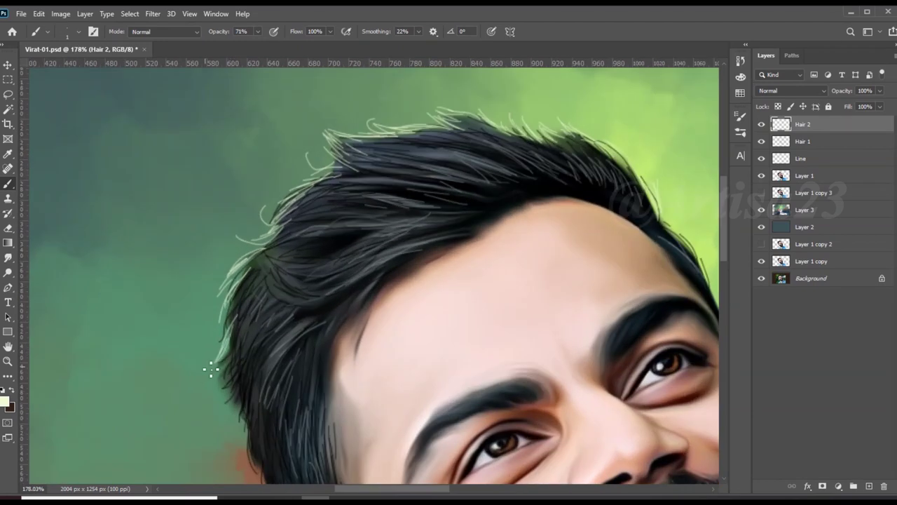
{"action": "scroll", "coordinate": [241, 329], "scroll_direction": "up", "scroll_amount": 3}
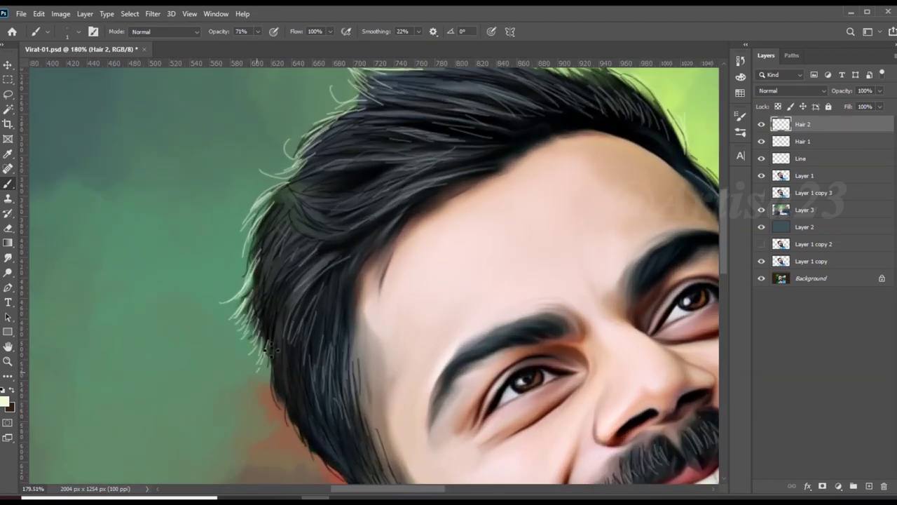
{"action": "scroll", "coordinate": [268, 349], "scroll_direction": "down", "scroll_amount": 5}
{"action": "scroll", "coordinate": [293, 368], "scroll_direction": "up", "scroll_amount": 4}
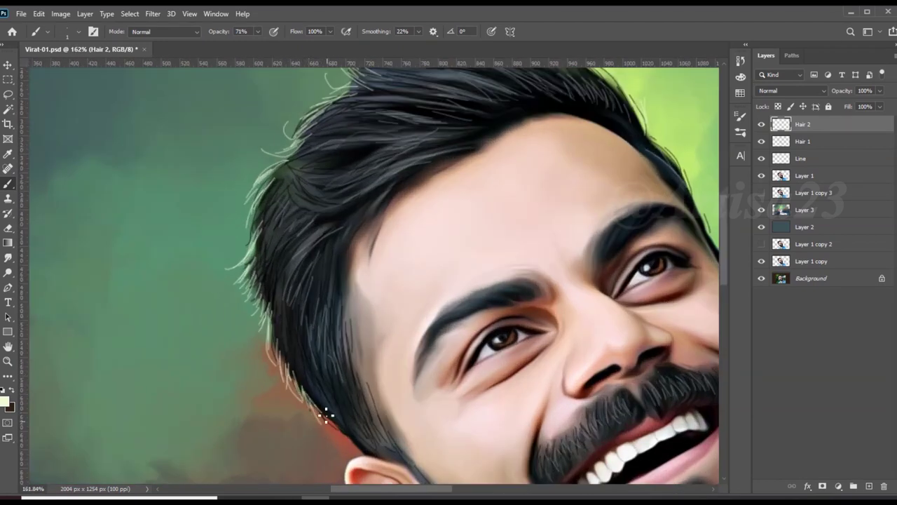
{"action": "scroll", "coordinate": [287, 277], "scroll_direction": "down", "scroll_amount": 2}
{"action": "scroll", "coordinate": [315, 392], "scroll_direction": "down", "scroll_amount": 2}
{"action": "scroll", "coordinate": [519, 265], "scroll_direction": "up", "scroll_amount": 6}
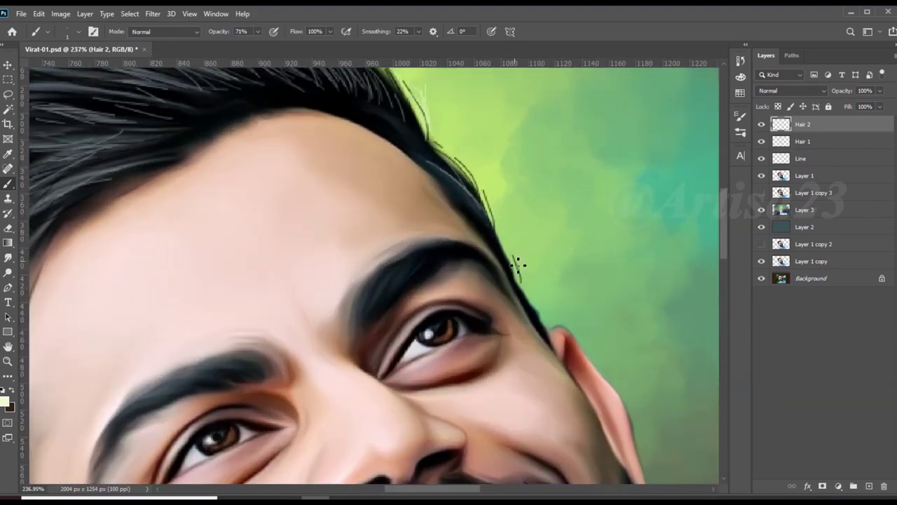
{"action": "scroll", "coordinate": [533, 295], "scroll_direction": "up", "scroll_amount": 2}
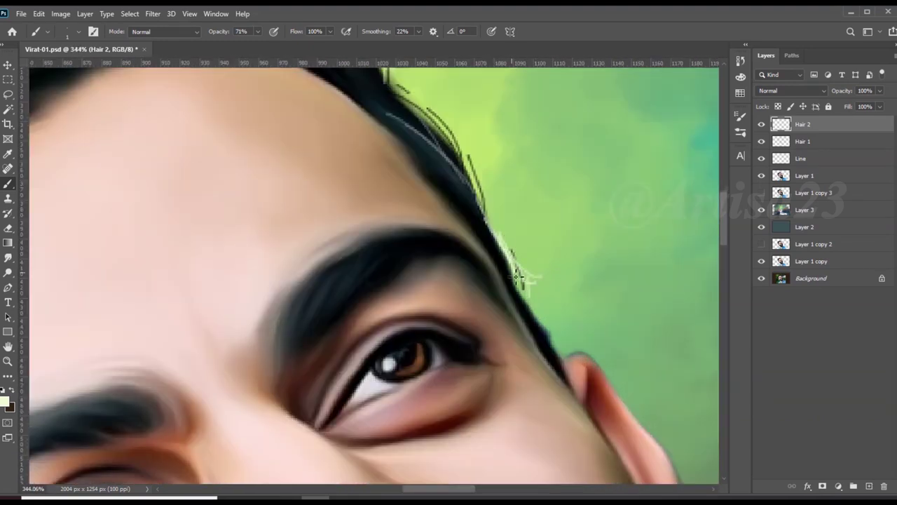
{"action": "scroll", "coordinate": [554, 329], "scroll_direction": "down", "scroll_amount": 2}
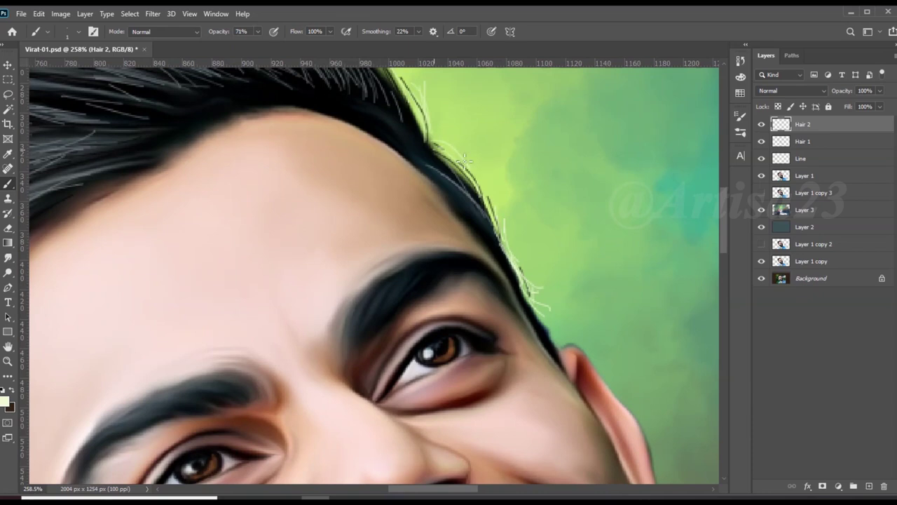
{"action": "scroll", "coordinate": [464, 160], "scroll_direction": "down", "scroll_amount": 2}
{"action": "scroll", "coordinate": [425, 112], "scroll_direction": "up", "scroll_amount": 1}
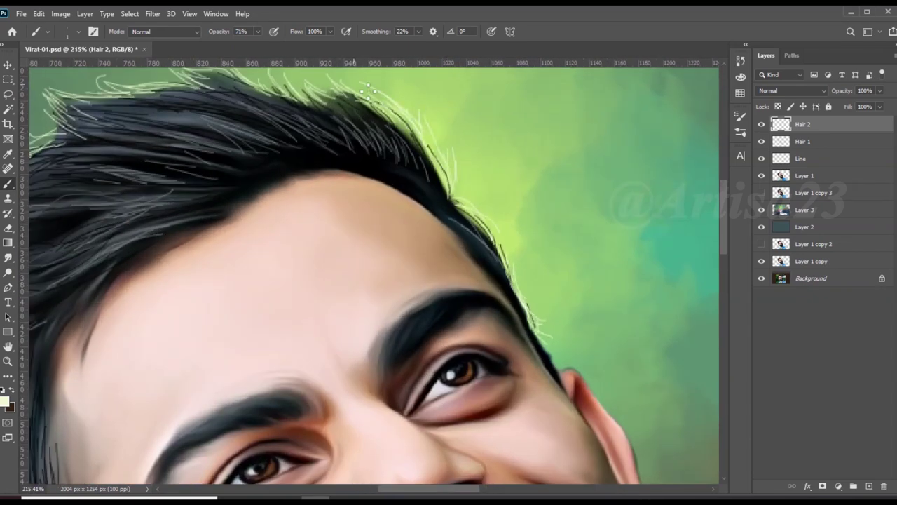
{"action": "scroll", "coordinate": [421, 140], "scroll_direction": "down", "scroll_amount": 2}
{"action": "scroll", "coordinate": [294, 147], "scroll_direction": "up", "scroll_amount": 1}
{"action": "scroll", "coordinate": [271, 183], "scroll_direction": "up", "scroll_amount": 1}
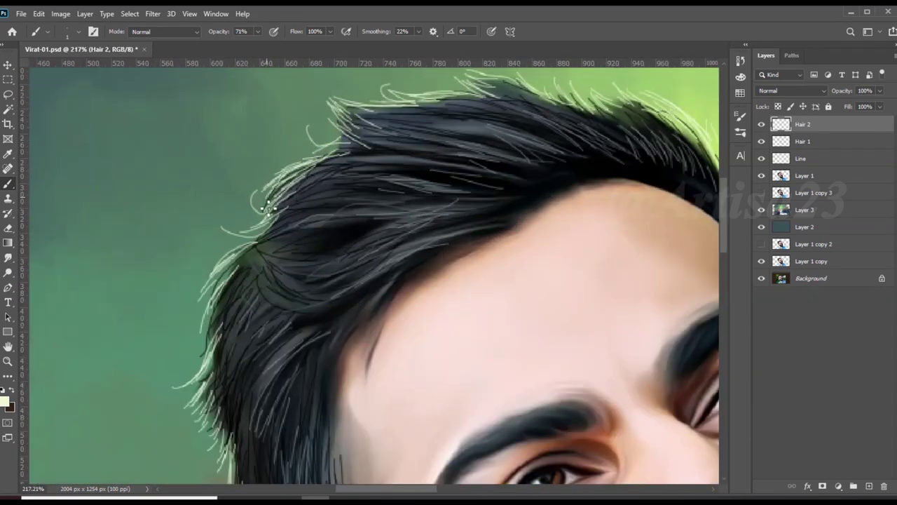
{"action": "scroll", "coordinate": [349, 138], "scroll_direction": "down", "scroll_amount": 2}
{"action": "scroll", "coordinate": [214, 300], "scroll_direction": "down", "scroll_amount": 2}
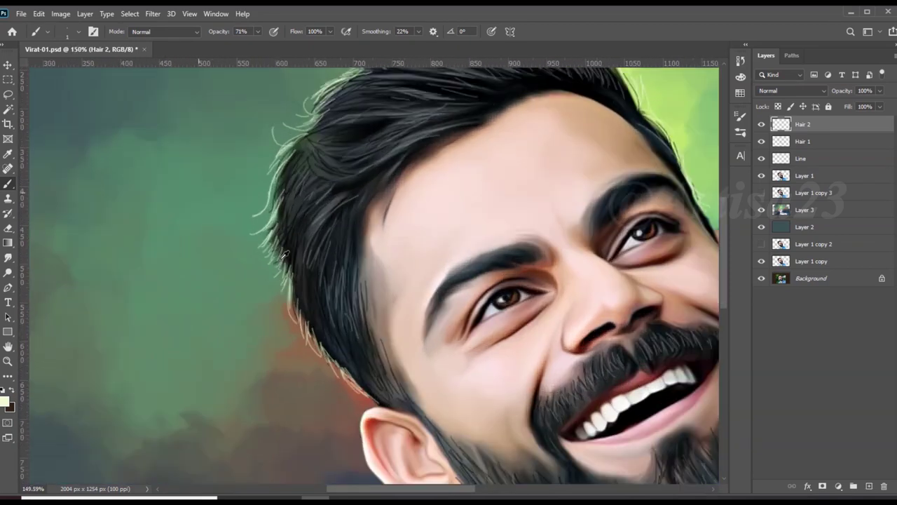
{"action": "scroll", "coordinate": [281, 305], "scroll_direction": "down", "scroll_amount": 2}
{"action": "scroll", "coordinate": [336, 159], "scroll_direction": "up", "scroll_amount": 2}
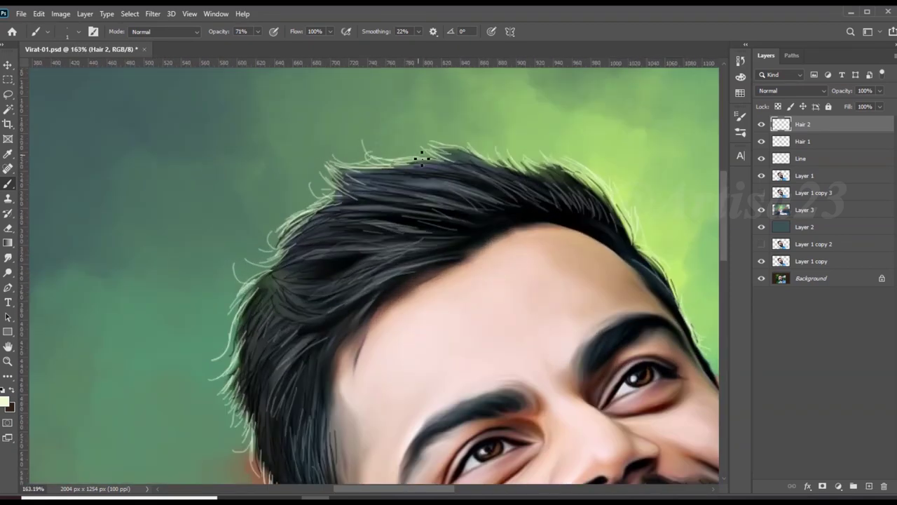
{"action": "scroll", "coordinate": [479, 164], "scroll_direction": "down", "scroll_amount": 2}
{"action": "scroll", "coordinate": [537, 237], "scroll_direction": "down", "scroll_amount": 1}
{"action": "scroll", "coordinate": [450, 281], "scroll_direction": "up", "scroll_amount": 1}
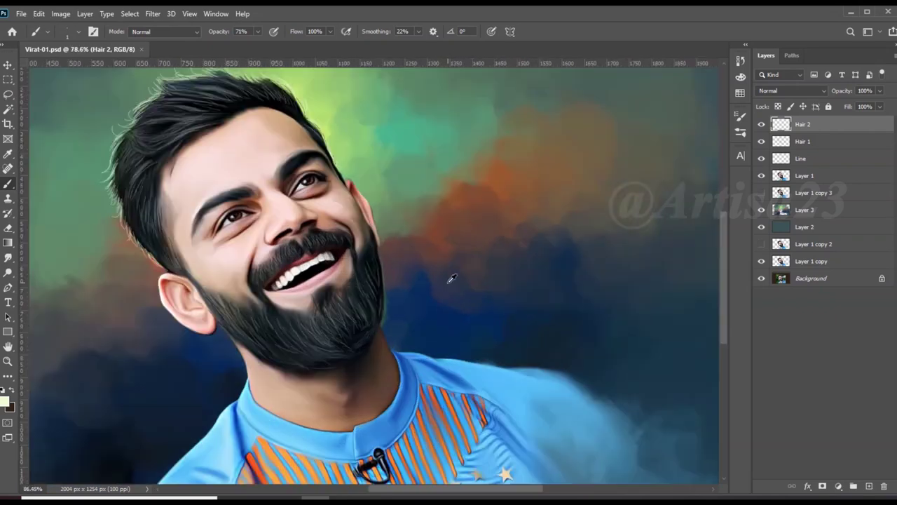
{"action": "scroll", "coordinate": [348, 259], "scroll_direction": "up", "scroll_amount": 3}
{"action": "scroll", "coordinate": [369, 358], "scroll_direction": "down", "scroll_amount": 1}
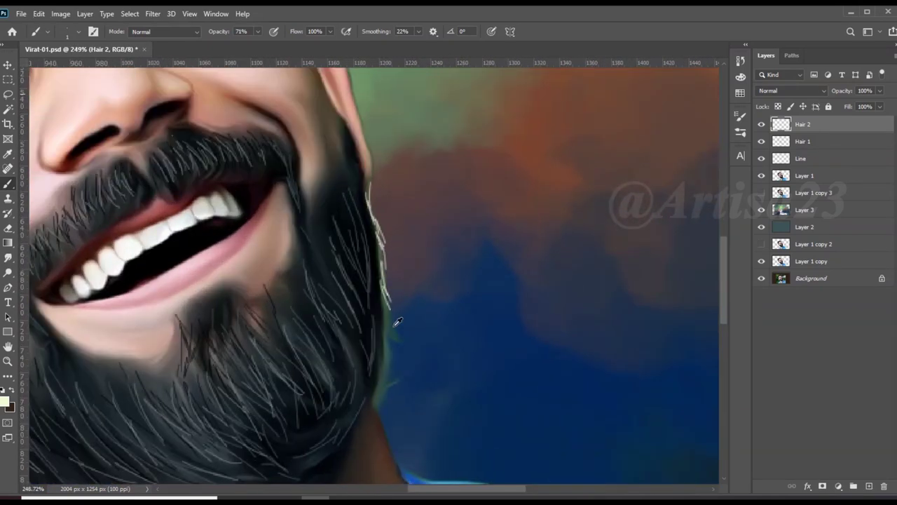
{"action": "scroll", "coordinate": [391, 379], "scroll_direction": "up", "scroll_amount": 1}
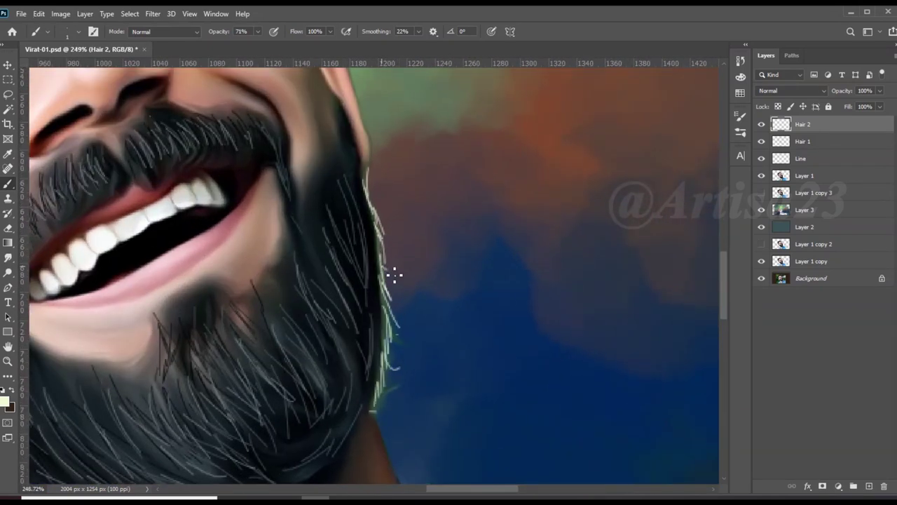
{"action": "scroll", "coordinate": [386, 348], "scroll_direction": "down", "scroll_amount": 2}
{"action": "scroll", "coordinate": [382, 350], "scroll_direction": "down", "scroll_amount": 2}
{"action": "scroll", "coordinate": [392, 364], "scroll_direction": "down", "scroll_amount": 2}
{"action": "scroll", "coordinate": [320, 331], "scroll_direction": "up", "scroll_amount": 1}
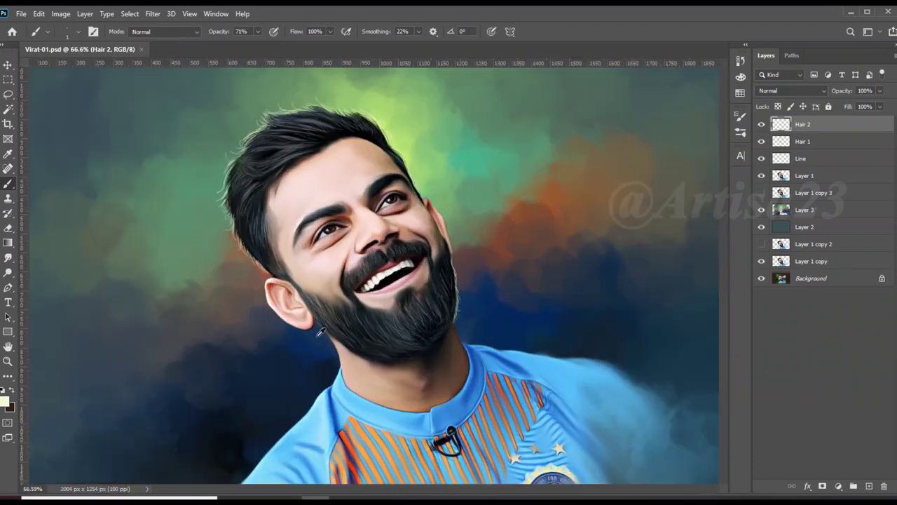
{"action": "scroll", "coordinate": [320, 331], "scroll_direction": "up", "scroll_amount": 2}
{"action": "scroll", "coordinate": [420, 316], "scroll_direction": "down", "scroll_amount": 3}
{"action": "scroll", "coordinate": [449, 302], "scroll_direction": "up", "scroll_amount": 4}
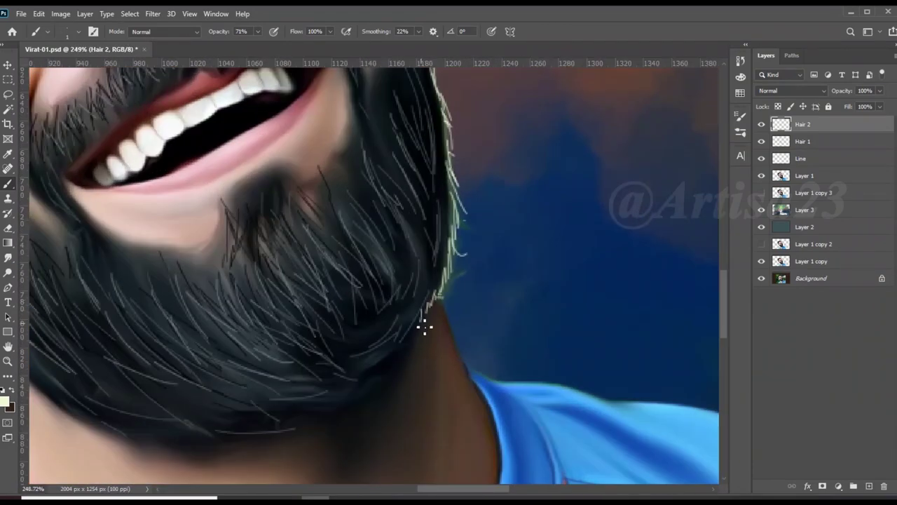
{"action": "scroll", "coordinate": [424, 326], "scroll_direction": "down", "scroll_amount": 2}
{"action": "scroll", "coordinate": [424, 329], "scroll_direction": "down", "scroll_amount": 2}
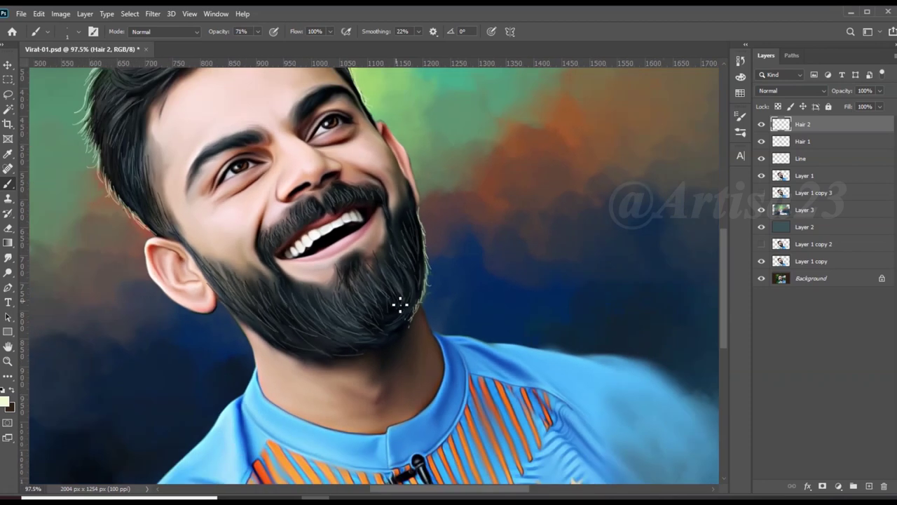
{"action": "scroll", "coordinate": [400, 304], "scroll_direction": "down", "scroll_amount": 1}
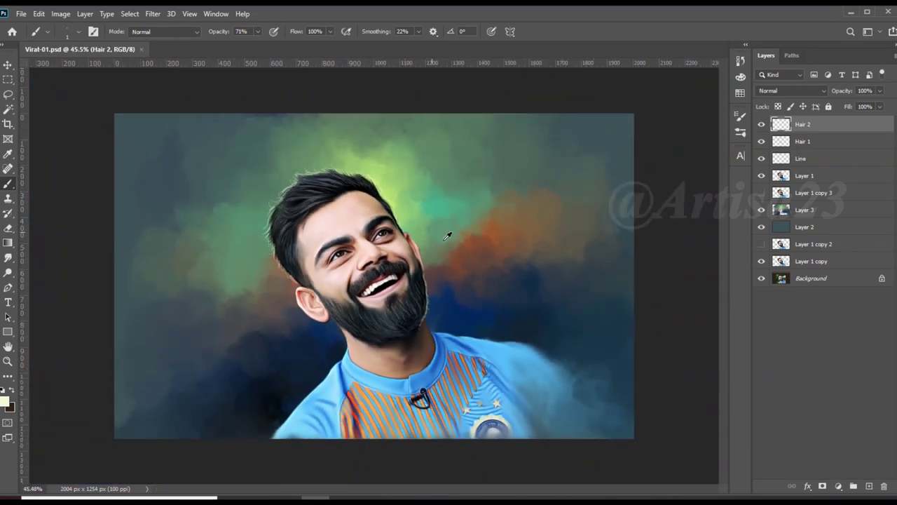
{"action": "scroll", "coordinate": [445, 237], "scroll_direction": "up", "scroll_amount": 1}
Step: Add a new layer named Color 1 above Hair 2 and select the man as the subject
{"action": "left_click", "coordinate": [868, 485]}
{"action": "double_click", "coordinate": [804, 124]}
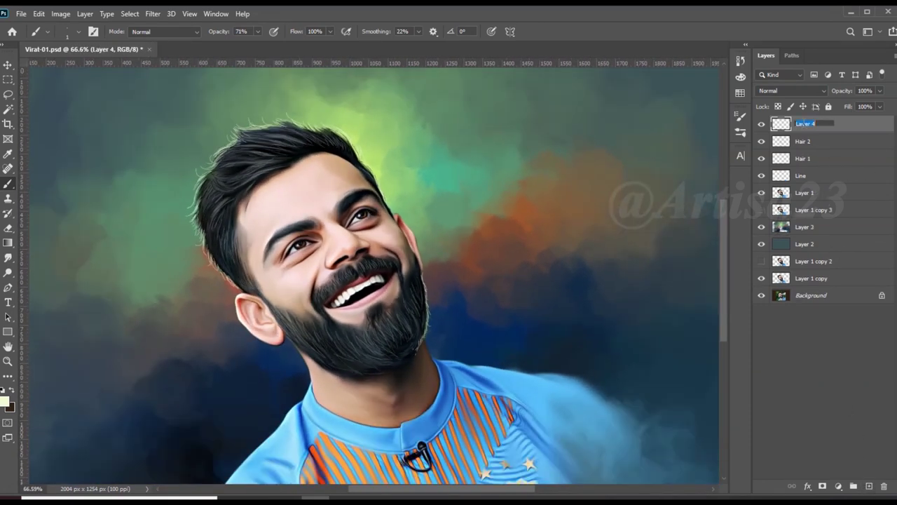
{"action": "type", "text": "Color 1"}
{"action": "key", "text": "Return"}
{"action": "scroll", "coordinate": [387, 150], "scroll_direction": "down", "scroll_amount": 3}
{"action": "scroll", "coordinate": [381, 185], "scroll_direction": "down", "scroll_amount": 1}
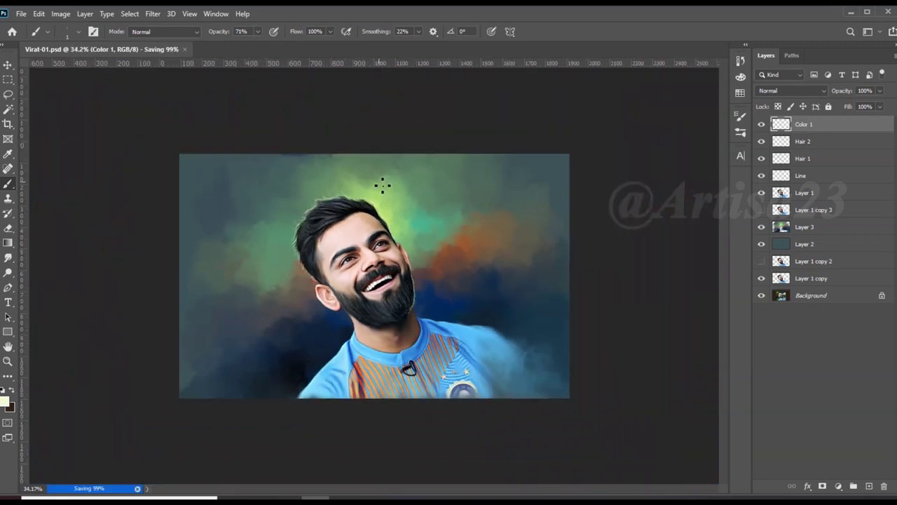
{"action": "scroll", "coordinate": [424, 234], "scroll_direction": "up", "scroll_amount": 1}
{"action": "left_click", "coordinate": [781, 193], "text": "ctrl"}
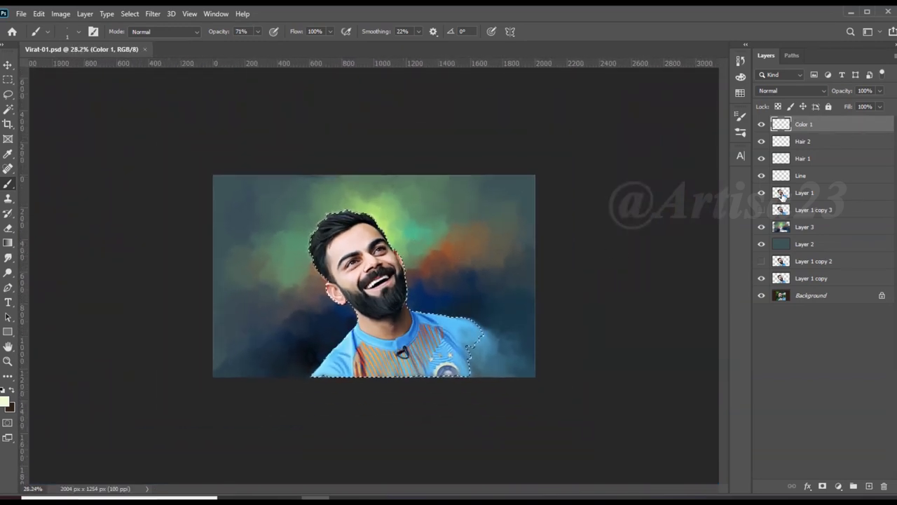
{"action": "scroll", "coordinate": [465, 260], "scroll_direction": "up", "scroll_amount": 1}
Step: Set the foreground colour to dark red and give Color 1 the Color blend mode
{"action": "key", "text": "i"}
{"action": "left_click", "coordinate": [5, 400]}
{"action": "type", "text": "4f0404"}
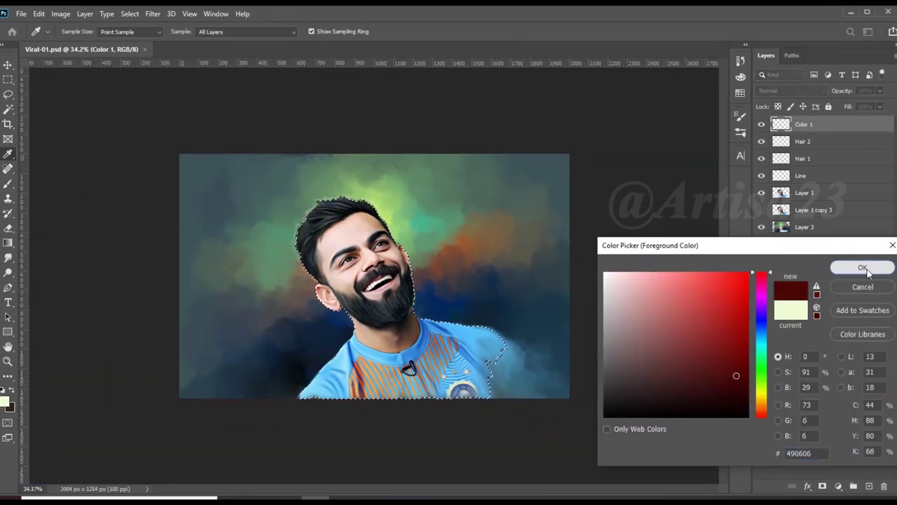
{"action": "left_click", "coordinate": [862, 267]}
{"action": "key", "text": "b"}
{"action": "left_click", "coordinate": [791, 91]}
{"action": "left_click", "coordinate": [799, 352]}
Step: Set the brush opacity to 15%, then raise it to 21% for the skin glaze
{"action": "scroll", "coordinate": [376, 276], "scroll_direction": "up", "scroll_amount": 1}
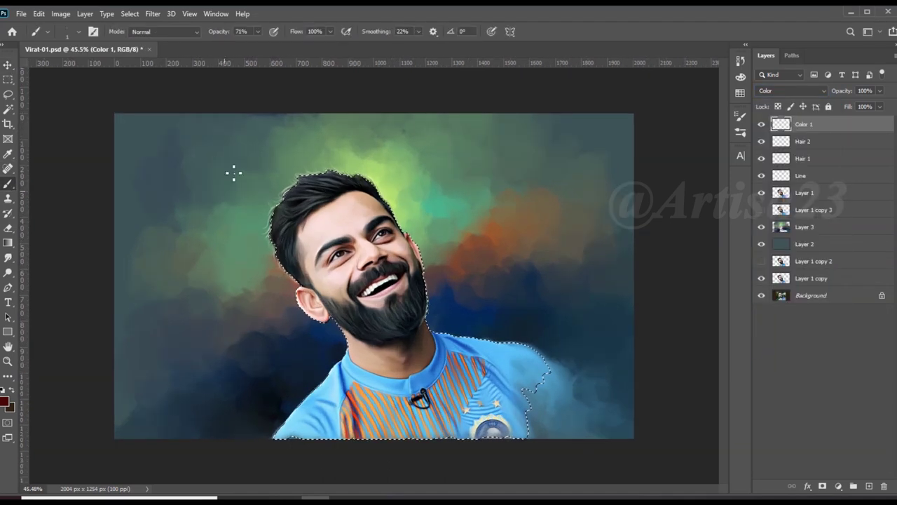
{"action": "left_click_drag", "start_coordinate": [258, 31], "coordinate": [229, 48]}
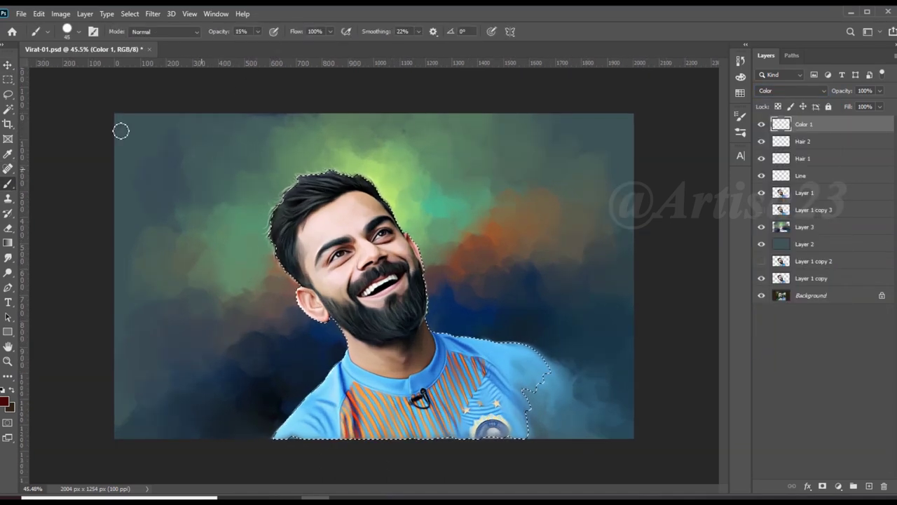
{"action": "left_click", "coordinate": [94, 32]}
{"action": "left_click", "coordinate": [708, 112]}
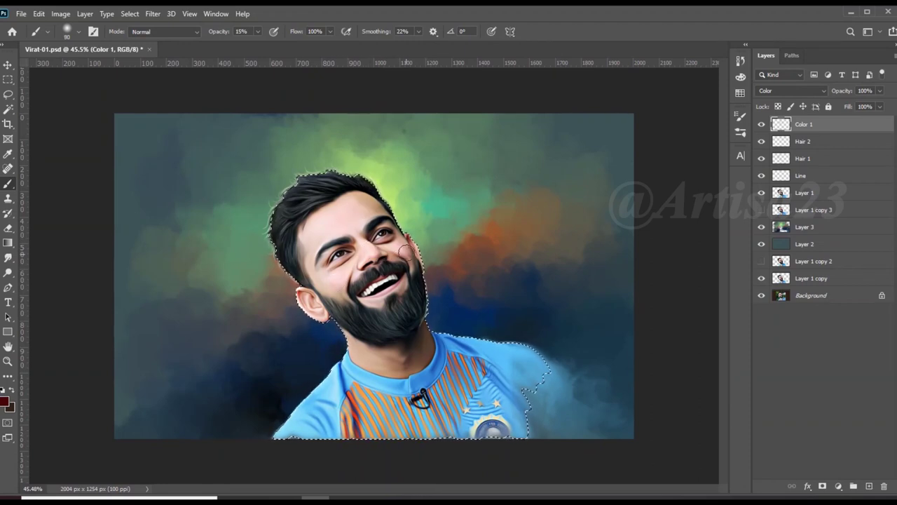
{"action": "scroll", "coordinate": [370, 248], "scroll_direction": "up", "scroll_amount": 2}
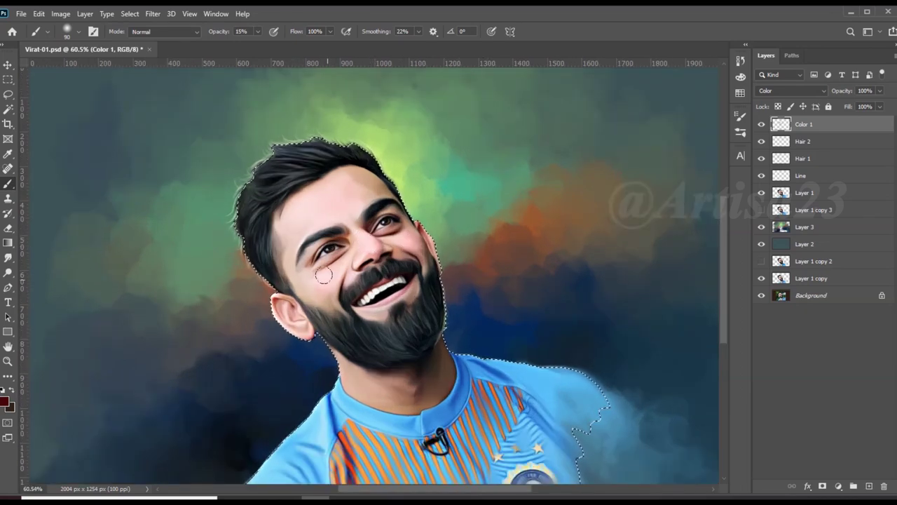
{"action": "scroll", "coordinate": [337, 279], "scroll_direction": "up", "scroll_amount": 1}
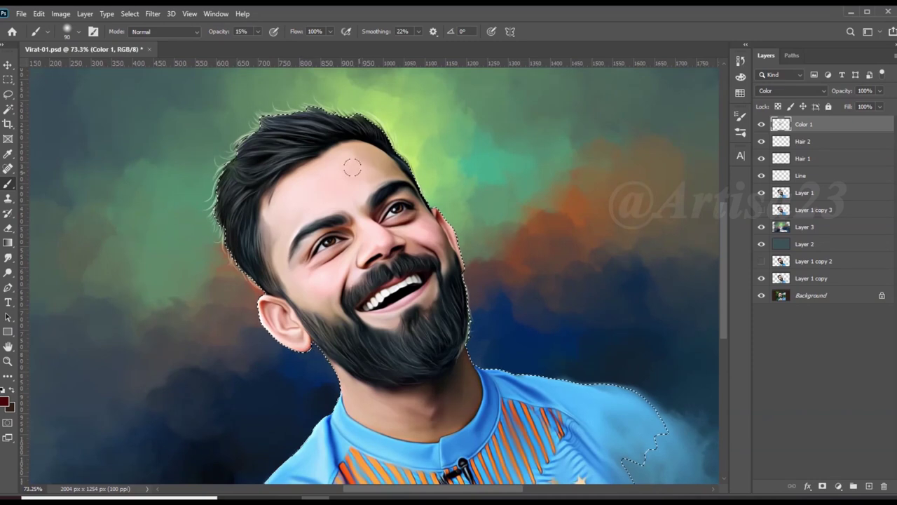
{"action": "left_click_drag", "start_coordinate": [258, 31], "coordinate": [260, 46]}
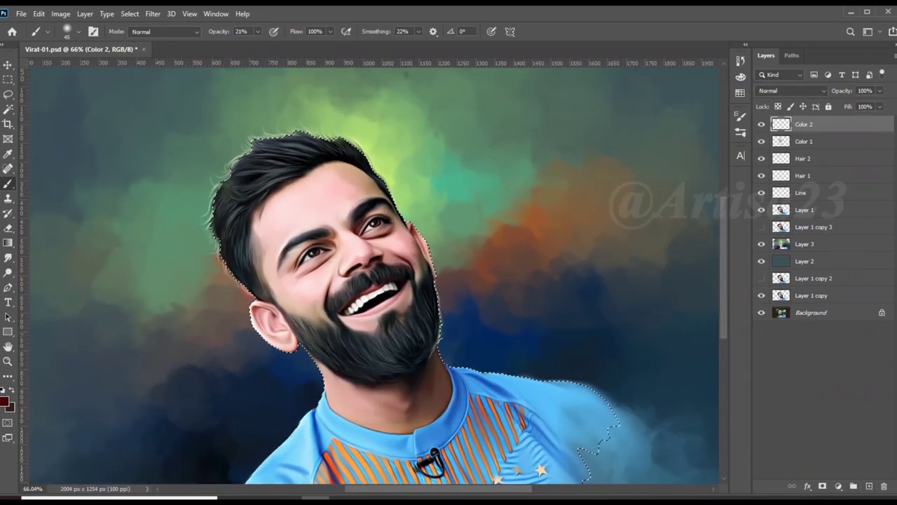
Step: Shift the foreground colour to an olive hue and set Color 2 to Color blend mode
{"action": "left_click", "coordinate": [6, 404]}
{"action": "left_click_drag", "start_coordinate": [763, 379], "coordinate": [767, 406]}
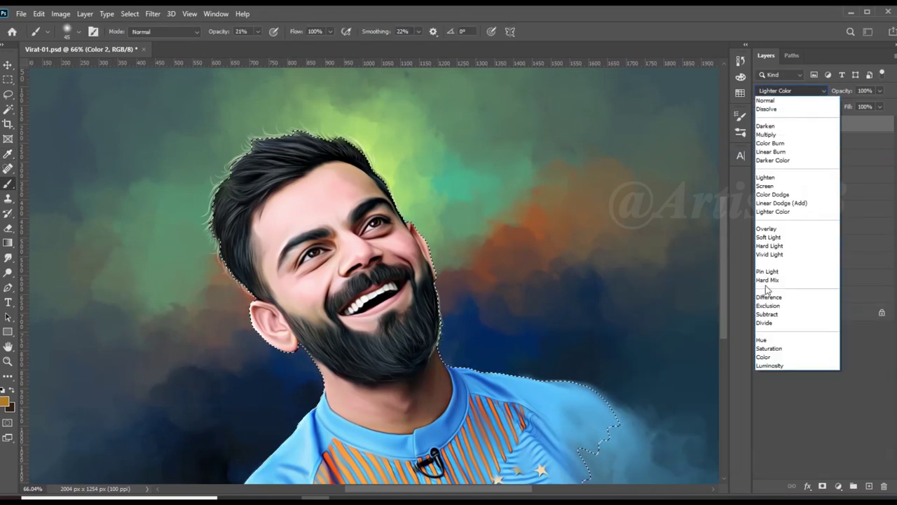
{"action": "left_click", "coordinate": [763, 357]}
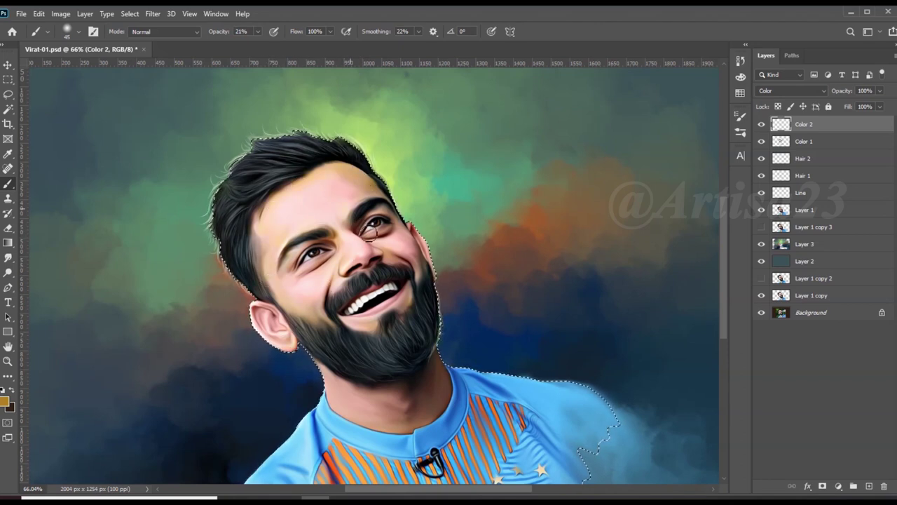
{"action": "scroll", "coordinate": [375, 198], "scroll_direction": "down", "scroll_amount": 1}
{"action": "scroll", "coordinate": [316, 161], "scroll_direction": "down", "scroll_amount": 1}
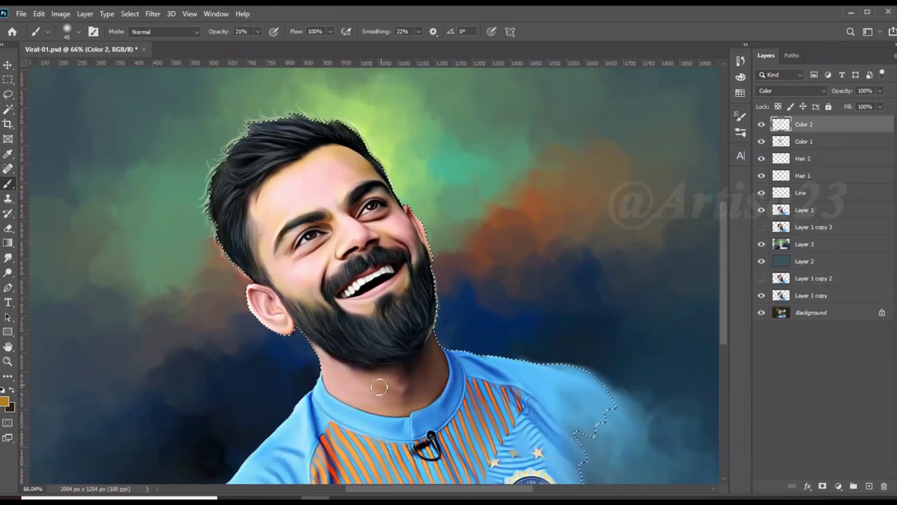
{"action": "scroll", "coordinate": [311, 197], "scroll_direction": "down", "scroll_amount": 1}
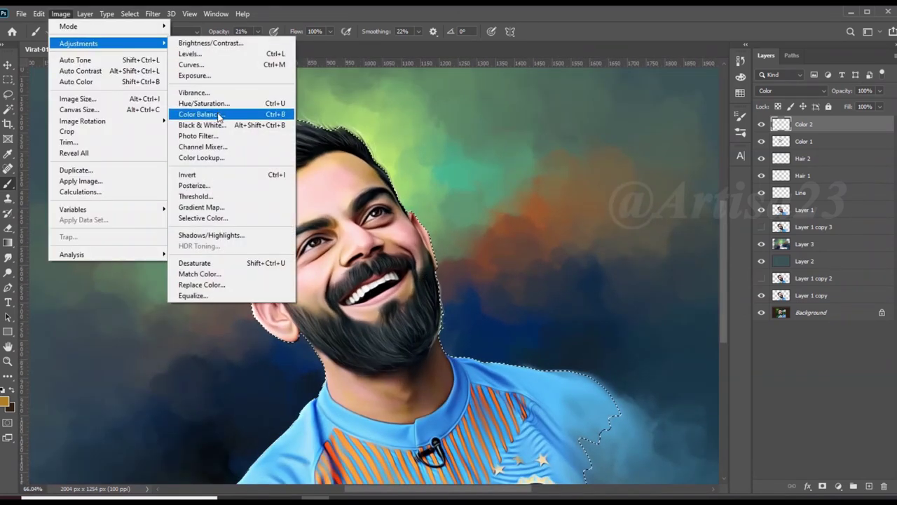
Step: Apply a colour balance shift toward red and adjust the smudge brush size
{"action": "left_click", "coordinate": [256, 112]}
{"action": "left_click_drag", "start_coordinate": [745, 192], "coordinate": [772, 192]}
{"action": "left_click", "coordinate": [866, 168]}
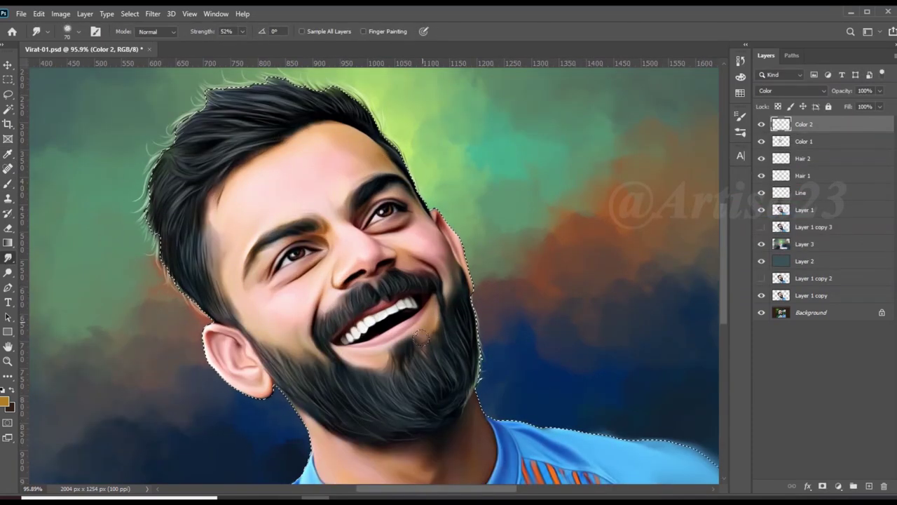
{"action": "key", "text": "bracketleft"}
{"action": "key", "text": "bracketright"}
{"action": "scroll", "coordinate": [329, 151], "scroll_direction": "down", "scroll_amount": 2}
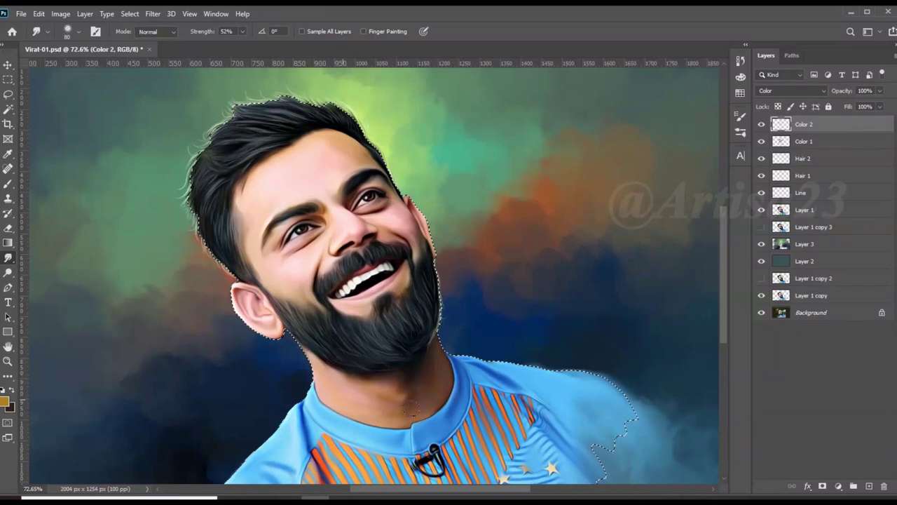
Step: Clear the selection around the man and zoom out
{"action": "key", "text": "ctrl+d"}
{"action": "scroll", "coordinate": [386, 341], "scroll_direction": "down", "scroll_amount": 2}
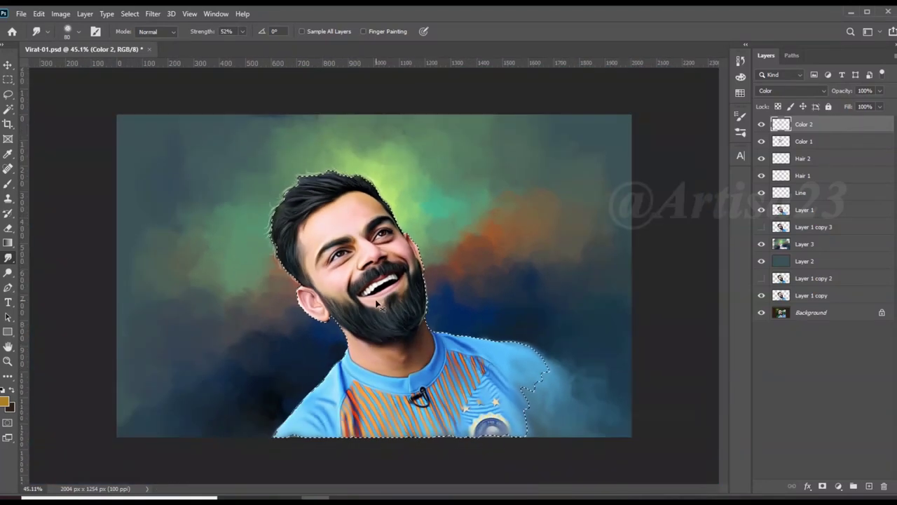
{"action": "left_click", "coordinate": [21, 13]}
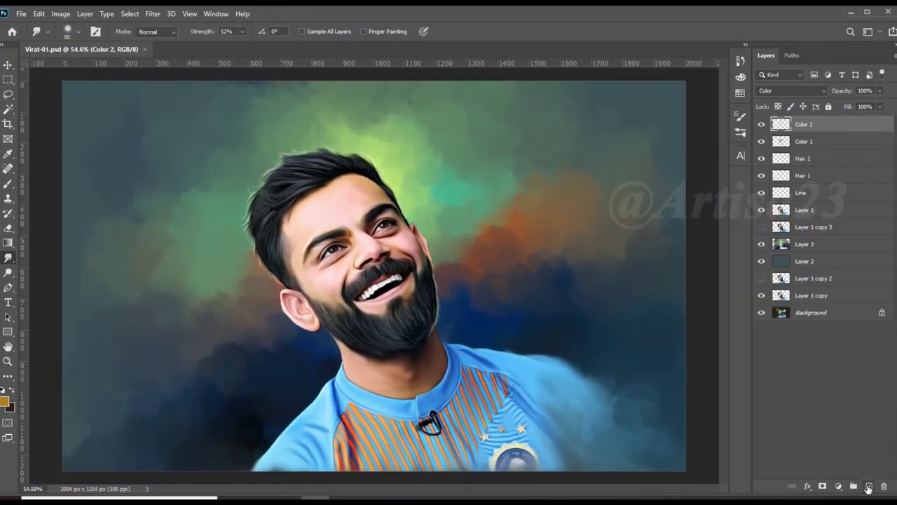
Step: Add a new layer above Color 2 and name it COlor 3
{"action": "left_click", "coordinate": [870, 486]}
{"action": "double_click", "coordinate": [805, 123]}
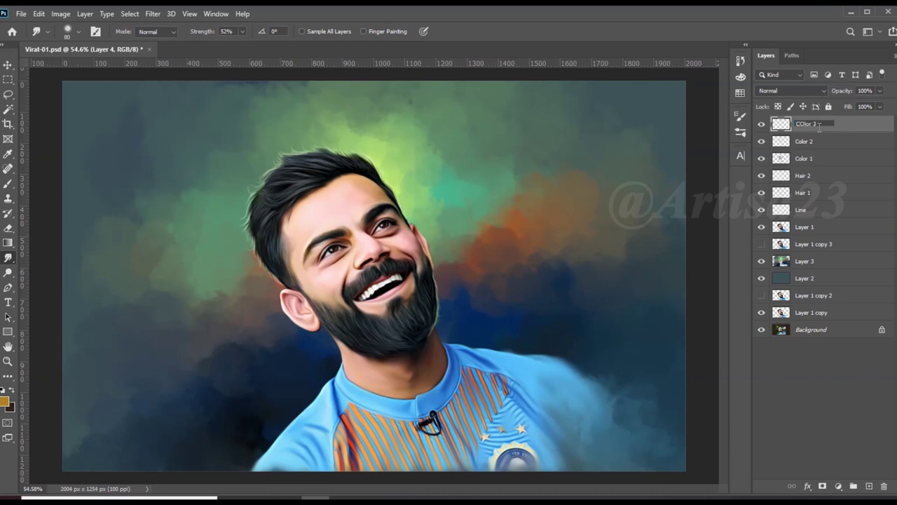
{"action": "key", "text": "Return"}
{"action": "scroll", "coordinate": [420, 267], "scroll_direction": "up", "scroll_amount": 1}
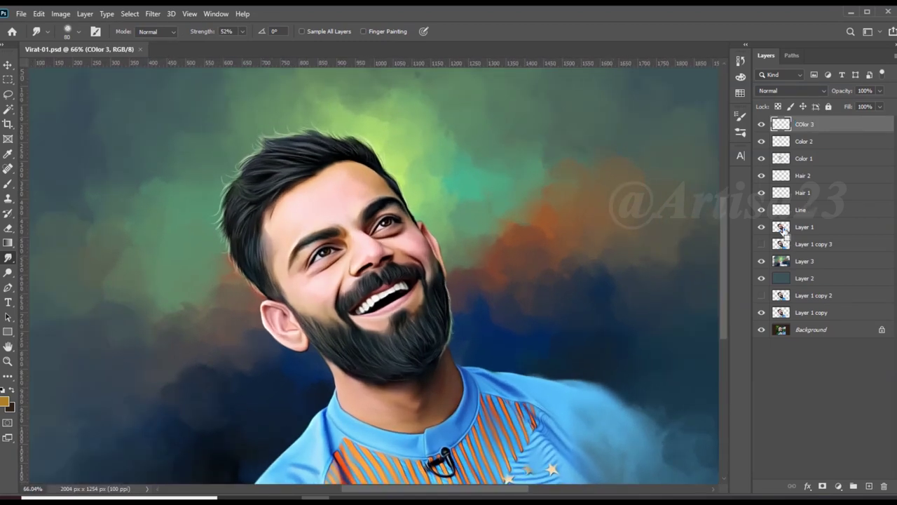
Step: Load Layer 1's outline as a selection and set the foreground colour to dark blue #355367
{"action": "left_click", "coordinate": [780, 226], "text": "ctrl"}
{"action": "scroll", "coordinate": [455, 280], "scroll_direction": "up", "scroll_amount": 1}
{"action": "key", "text": "i"}
{"action": "left_click", "coordinate": [5, 402]}
{"action": "left_click", "coordinate": [672, 364]}
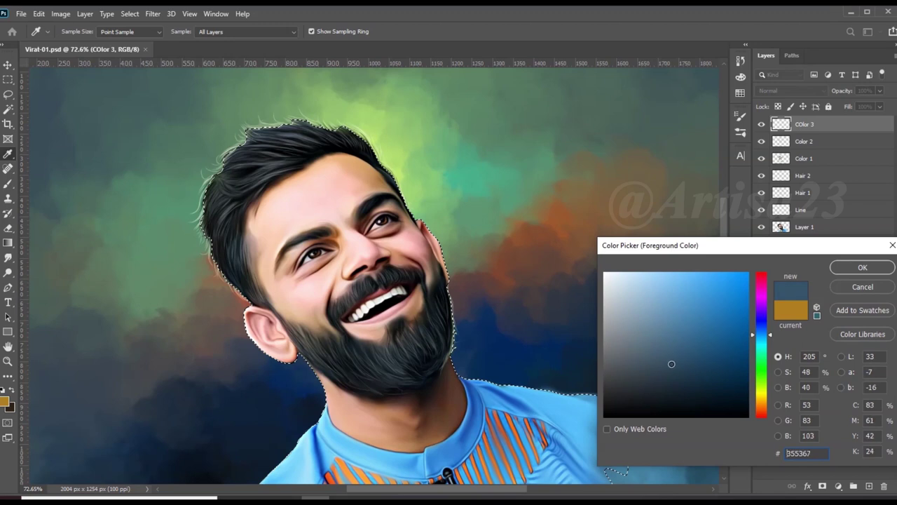
{"action": "left_click", "coordinate": [862, 267]}
Step: Set COlor 3 to Color blend mode and glaze the blue-grey over the face at 21% brush opacity
{"action": "key", "text": "b"}
{"action": "left_click", "coordinate": [792, 91]}
{"action": "left_click", "coordinate": [790, 344]}
{"action": "key", "text": "v"}
{"action": "scroll", "coordinate": [420, 280], "scroll_direction": "up", "scroll_amount": 2}
{"action": "key", "text": "b"}
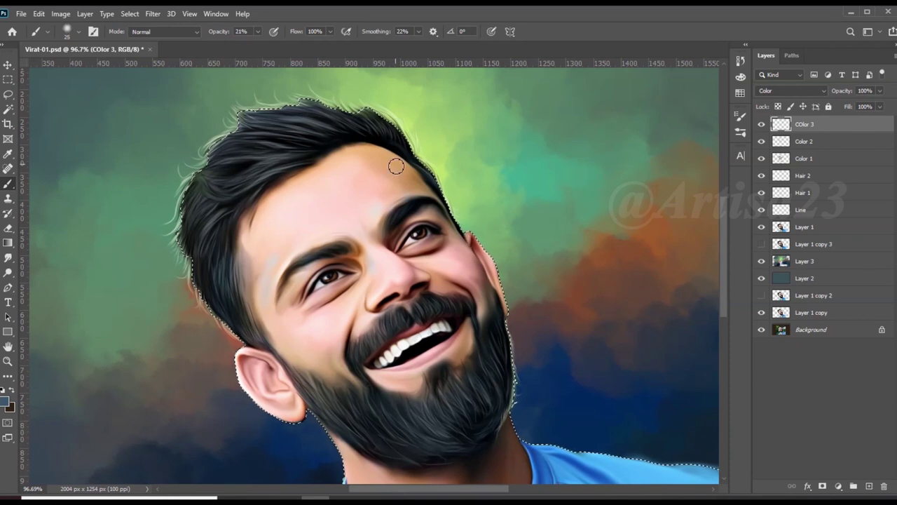
{"action": "key", "text": "bracketleft"}
{"action": "key", "text": "bracketleft"}
{"action": "key", "text": "bracketleft"}
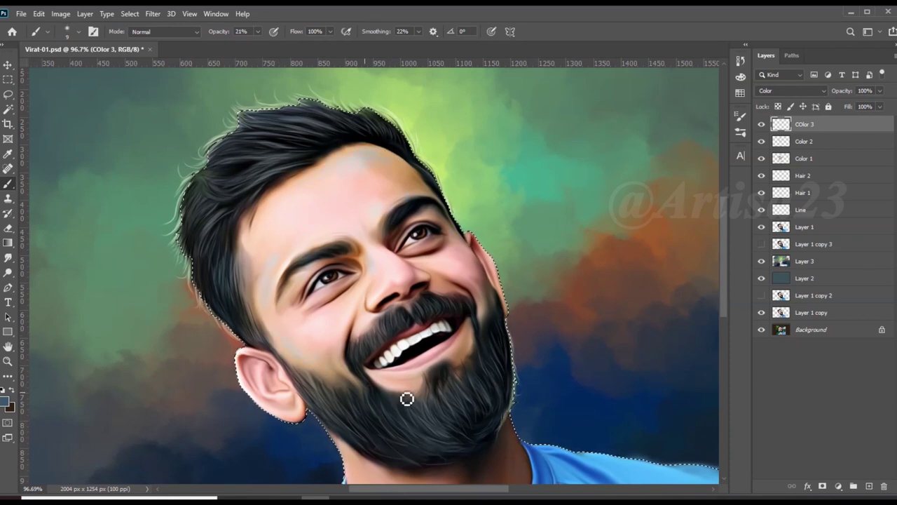
{"action": "key", "text": "bracketright"}
{"action": "key", "text": "bracketright"}
{"action": "key", "text": "bracketright"}
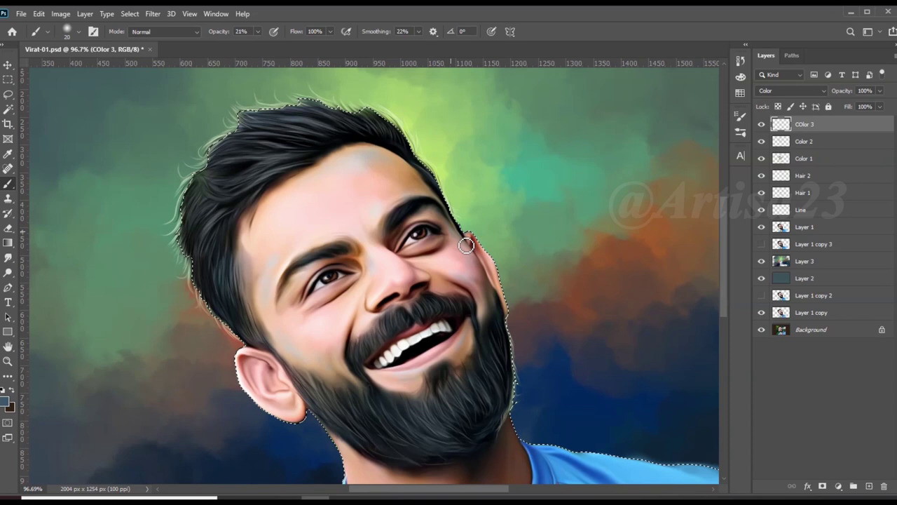
{"action": "key", "text": "bracketright"}
{"action": "key", "text": "bracketright"}
{"action": "key", "text": "bracketright"}
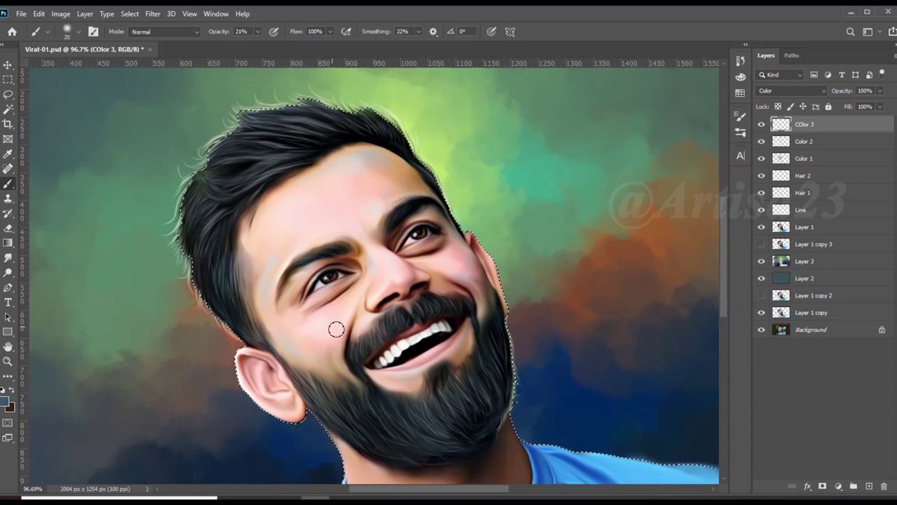
{"action": "key", "text": "bracketleft"}
{"action": "key", "text": "bracketleft"}
{"action": "key", "text": "bracketleft"}
Step: Smudge the blue-grey glaze across the neck and jersey
{"action": "left_click", "coordinate": [8, 259]}
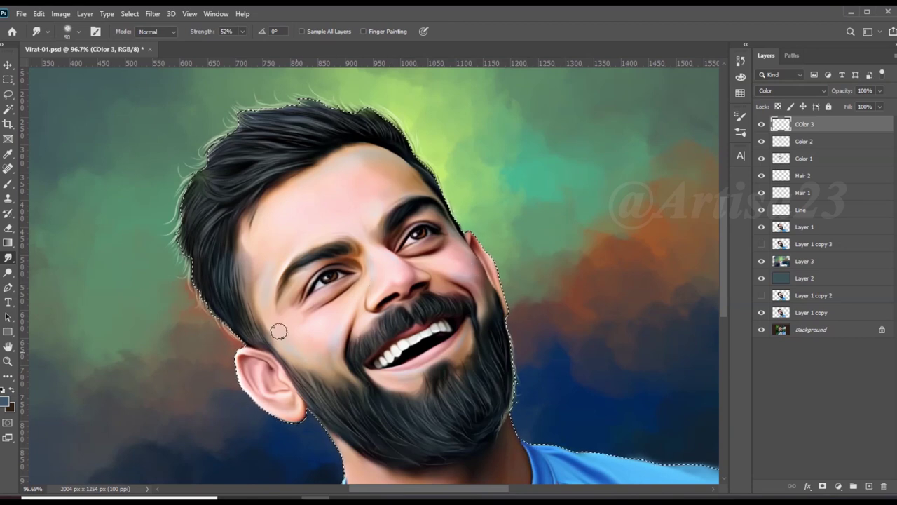
{"action": "left_click_drag", "start_coordinate": [278, 332], "coordinate": [394, 365]}
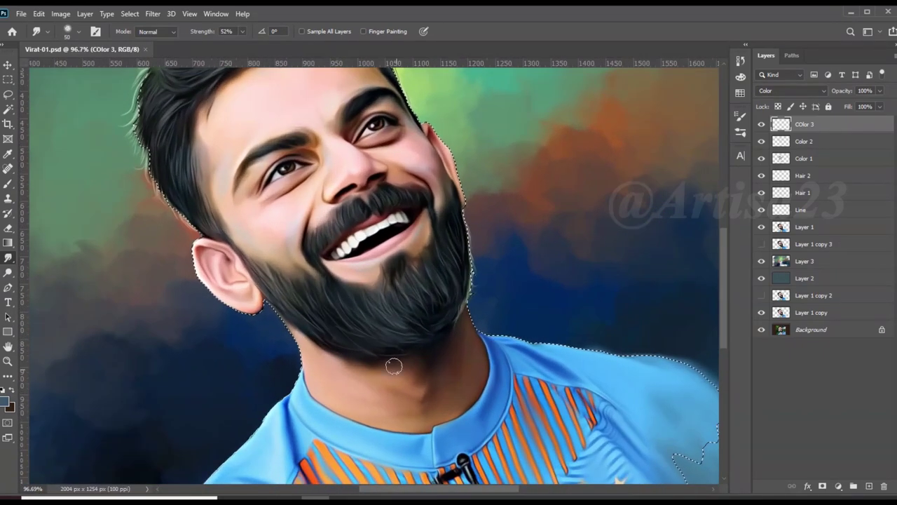
{"action": "key", "text": "b"}
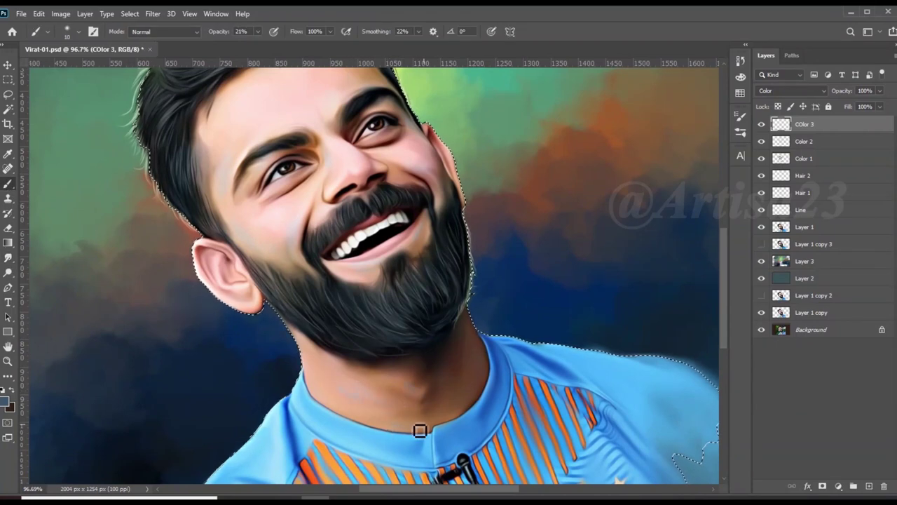
{"action": "key", "text": "r"}
{"action": "scroll", "coordinate": [446, 421], "scroll_direction": "up", "scroll_amount": 3}
{"action": "scroll", "coordinate": [315, 375], "scroll_direction": "up", "scroll_amount": 3}
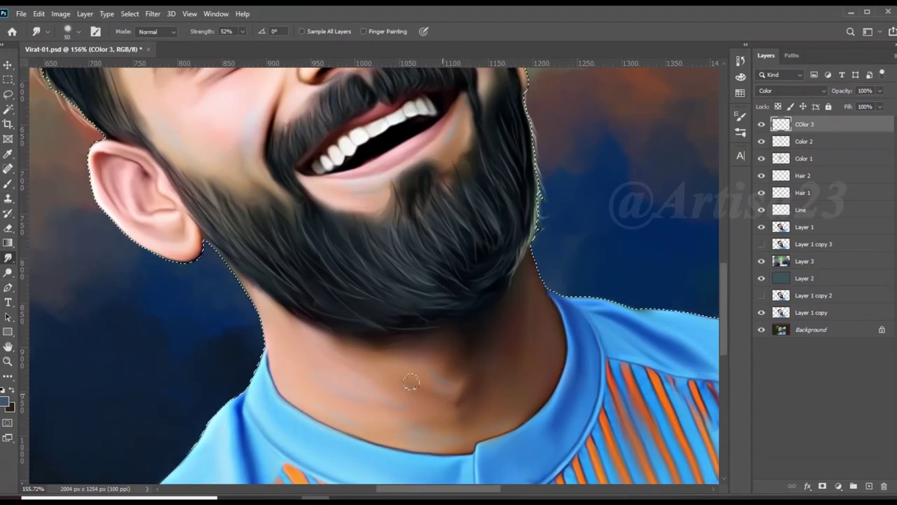
{"action": "scroll", "coordinate": [316, 376], "scroll_direction": "down", "scroll_amount": 3}
{"action": "scroll", "coordinate": [364, 397], "scroll_direction": "down", "scroll_amount": 1}
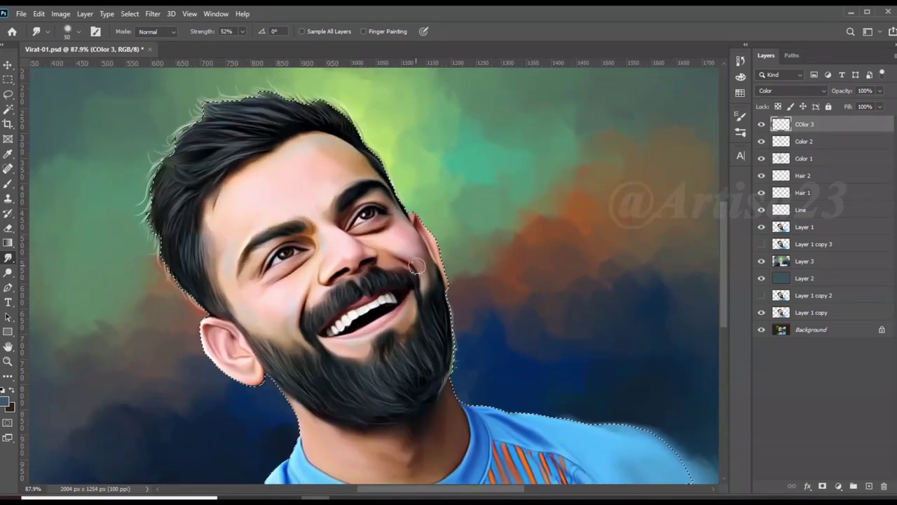
{"action": "scroll", "coordinate": [281, 270], "scroll_direction": "down", "scroll_amount": 1}
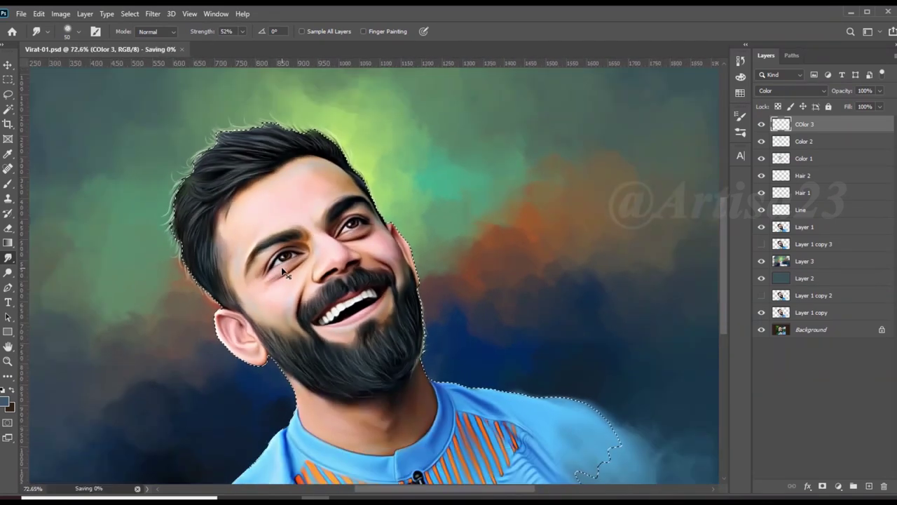
{"action": "scroll", "coordinate": [459, 200], "scroll_direction": "down", "scroll_amount": 1}
{"action": "scroll", "coordinate": [421, 182], "scroll_direction": "up", "scroll_amount": 1}
{"action": "scroll", "coordinate": [314, 145], "scroll_direction": "up", "scroll_amount": 1}
{"action": "scroll", "coordinate": [313, 145], "scroll_direction": "down", "scroll_amount": 2}
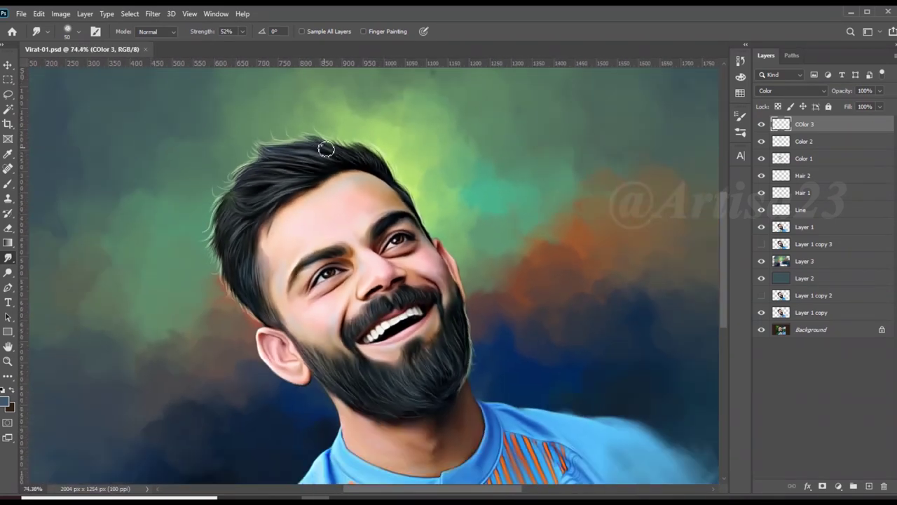
{"action": "scroll", "coordinate": [392, 246], "scroll_direction": "up", "scroll_amount": 2}
{"action": "scroll", "coordinate": [393, 246], "scroll_direction": "down", "scroll_amount": 1}
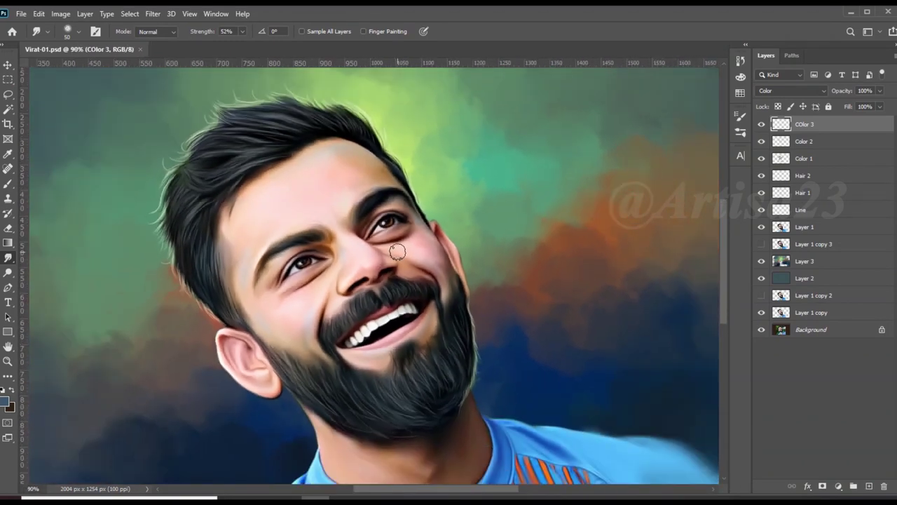
{"action": "scroll", "coordinate": [347, 233], "scroll_direction": "up", "scroll_amount": 1}
{"action": "scroll", "coordinate": [347, 232], "scroll_direction": "down", "scroll_amount": 1}
{"action": "scroll", "coordinate": [348, 233], "scroll_direction": "down", "scroll_amount": 1}
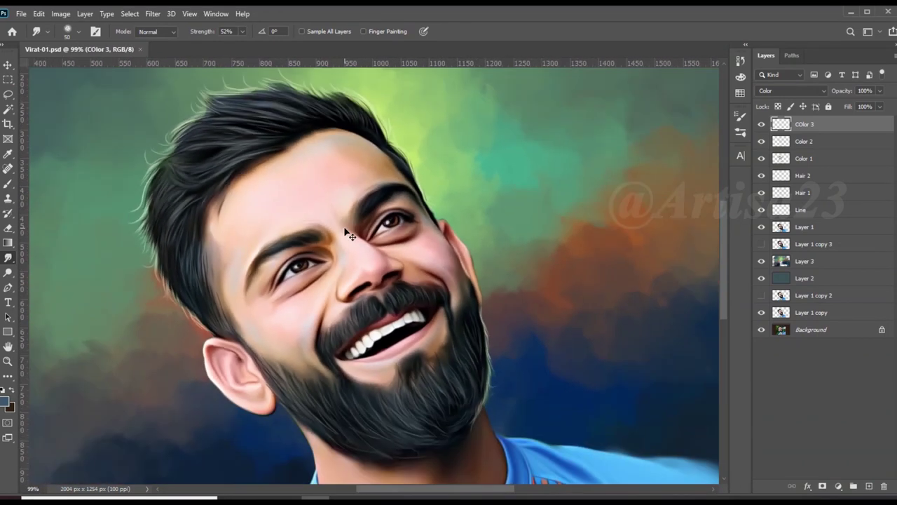
{"action": "scroll", "coordinate": [348, 233], "scroll_direction": "down", "scroll_amount": 1}
{"action": "scroll", "coordinate": [348, 233], "scroll_direction": "down", "scroll_amount": 1}
{"action": "scroll", "coordinate": [347, 233], "scroll_direction": "down", "scroll_amount": 1}
Step: Smudge-blend on Layer 1 with a larger brush, then add a new layer above COlor 3
{"action": "left_click", "coordinate": [805, 227]}
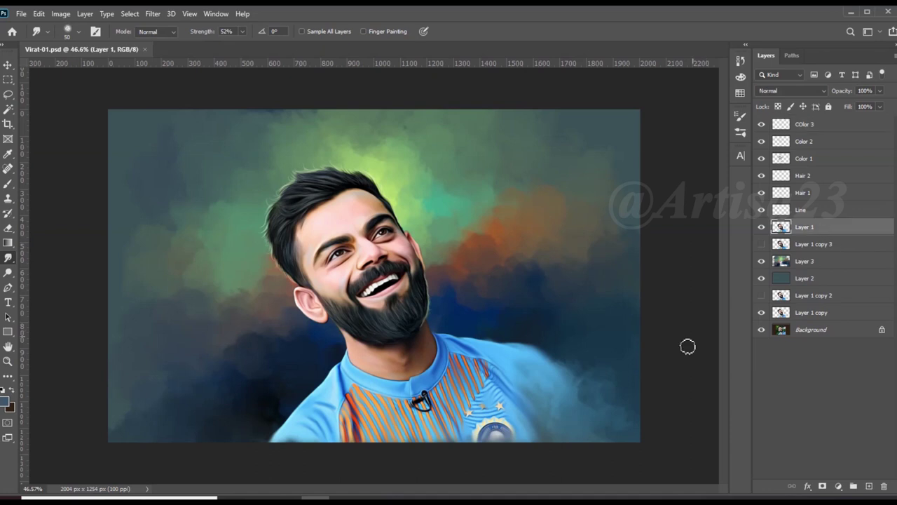
{"action": "key", "text": "bracketright"}
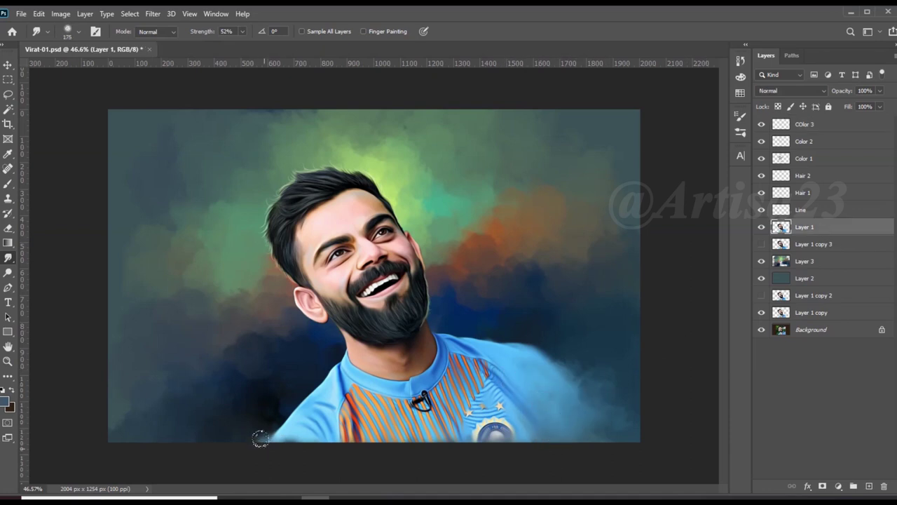
{"action": "scroll", "coordinate": [607, 413], "scroll_direction": "down", "scroll_amount": 1}
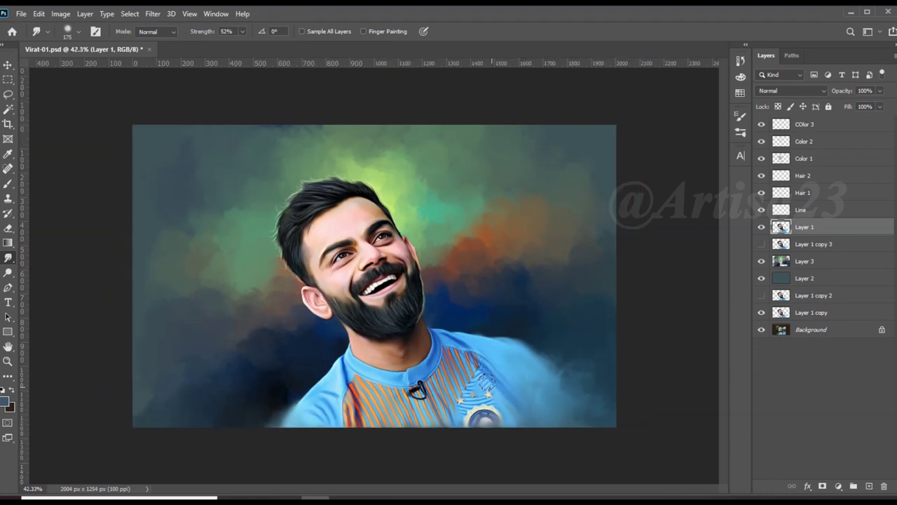
{"action": "scroll", "coordinate": [427, 310], "scroll_direction": "up", "scroll_amount": 1}
{"action": "left_click", "coordinate": [805, 124]}
{"action": "scroll", "coordinate": [489, 211], "scroll_direction": "down", "scroll_amount": 1}
{"action": "scroll", "coordinate": [488, 211], "scroll_direction": "up", "scroll_amount": 2}
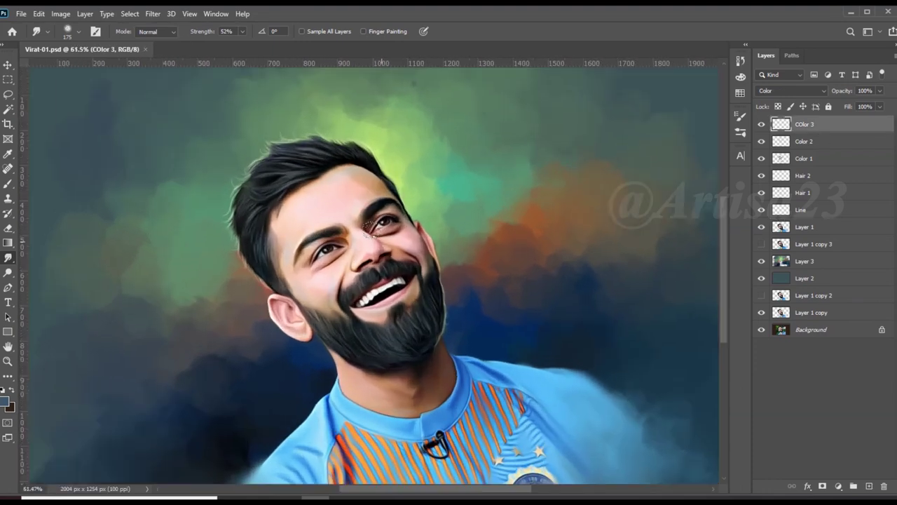
{"action": "left_click", "coordinate": [869, 486]}
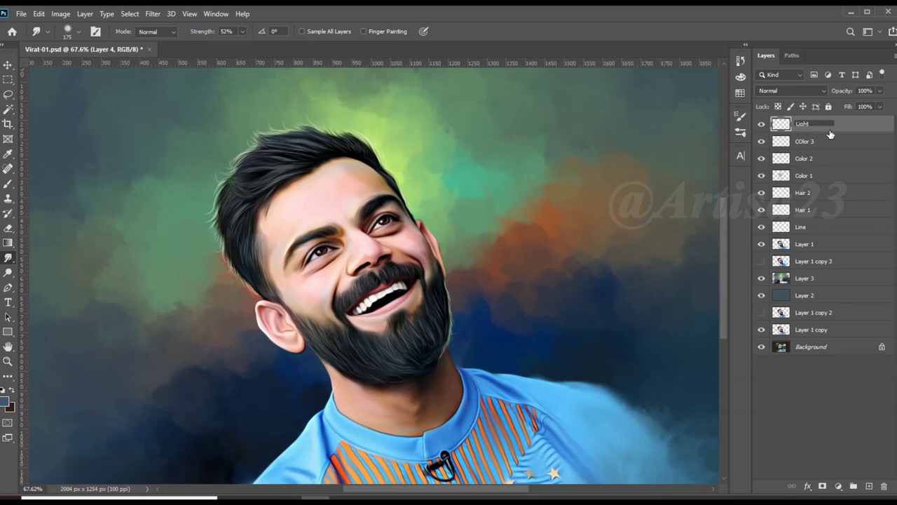
Step: Name the new layer Light and set the foreground colour to white #ffffff
{"action": "key", "text": "Return"}
{"action": "scroll", "coordinate": [403, 246], "scroll_direction": "up", "scroll_amount": 1}
{"action": "key", "text": "i"}
{"action": "left_click", "coordinate": [6, 401]}
{"action": "left_click", "coordinate": [605, 274]}
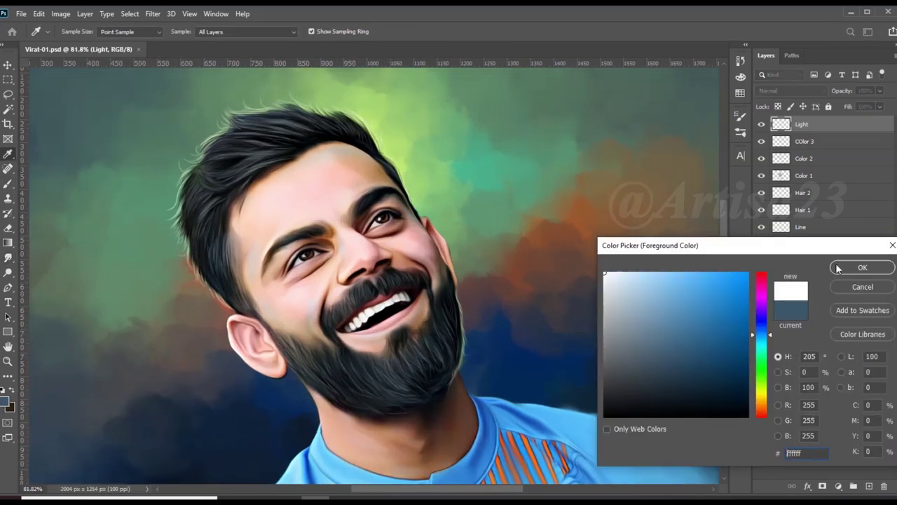
{"action": "left_click", "coordinate": [839, 269]}
Step: Paint white highlights on the nose and cheeks with a 47% opacity brush
{"action": "key", "text": "b"}
{"action": "scroll", "coordinate": [345, 219], "scroll_direction": "up", "scroll_amount": 3}
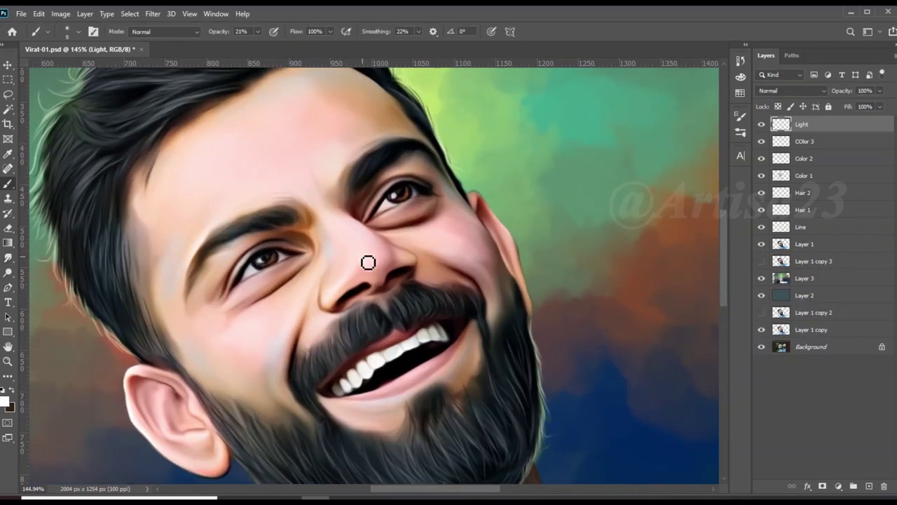
{"action": "key", "text": "bracketright"}
{"action": "key", "text": "bracketleft"}
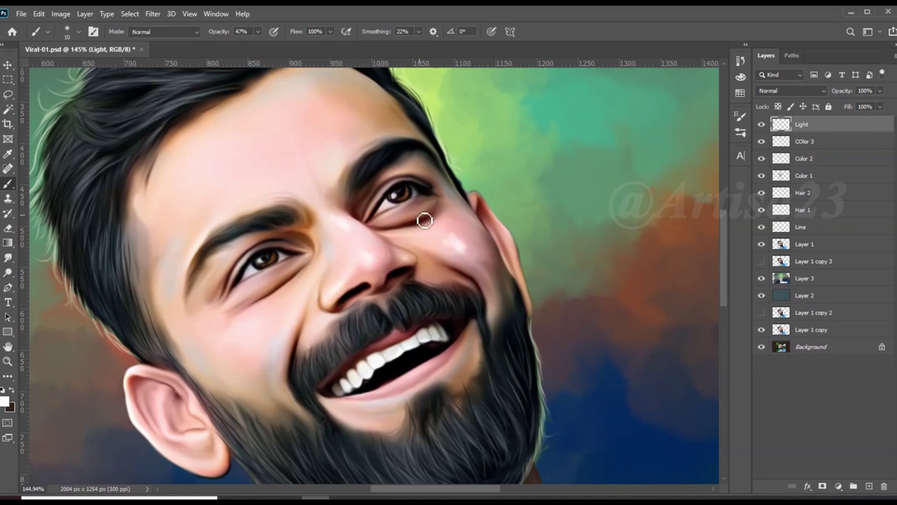
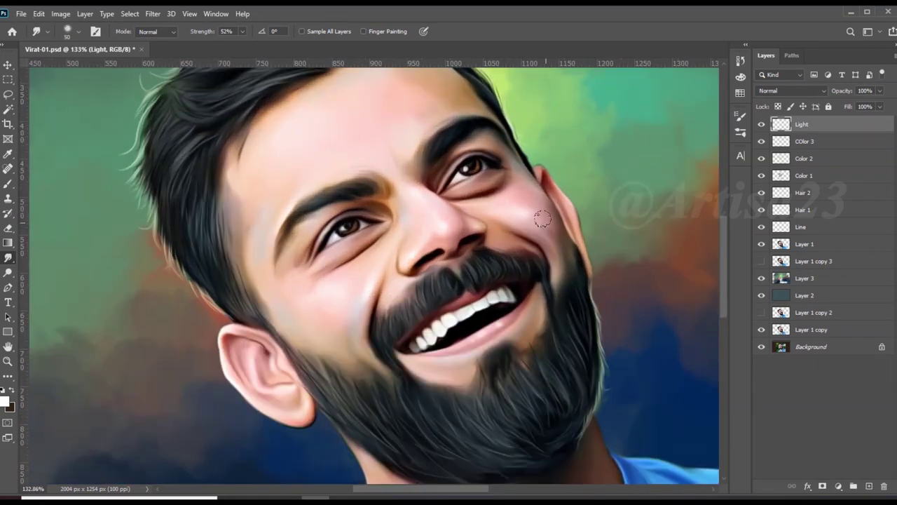
Step: Paint dark red along the lower and upper lip edges around the man's teeth on the Lips layer
{"action": "scroll", "coordinate": [444, 243], "scroll_direction": "up", "scroll_amount": 3}
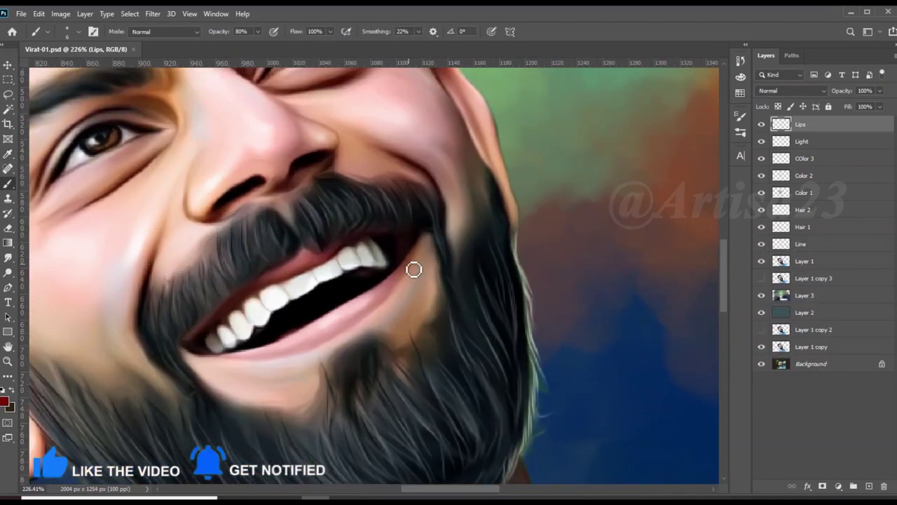
{"action": "mouse_move", "coordinate": [414, 269]}
{"action": "left_mouse_down"}
{"action": "mouse_move", "coordinate": [367, 314]}
{"action": "mouse_move", "coordinate": [287, 347]}
{"action": "mouse_move", "coordinate": [300, 336]}
{"action": "mouse_move", "coordinate": [304, 345]}
{"action": "mouse_move", "coordinate": [225, 358]}
{"action": "mouse_move", "coordinate": [389, 297]}
{"action": "left_mouse_up"}
{"action": "left_click_drag", "start_coordinate": [448, 236], "coordinate": [381, 313]}
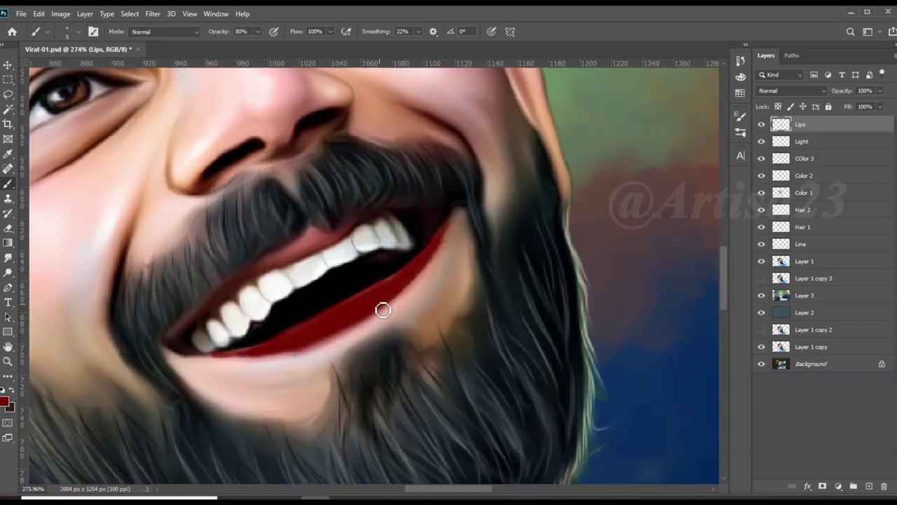
{"action": "left_click_drag", "start_coordinate": [333, 246], "coordinate": [321, 244]}
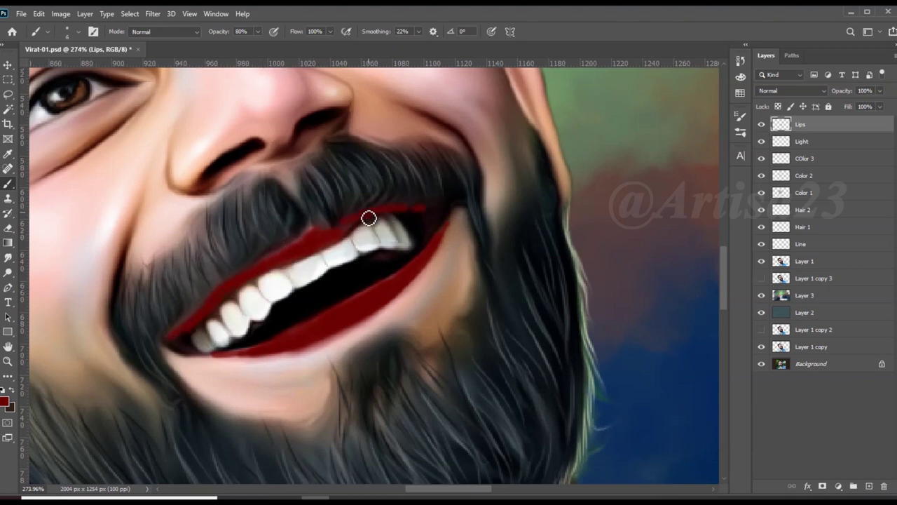
{"action": "scroll", "coordinate": [291, 298], "scroll_direction": "down", "scroll_amount": 5}
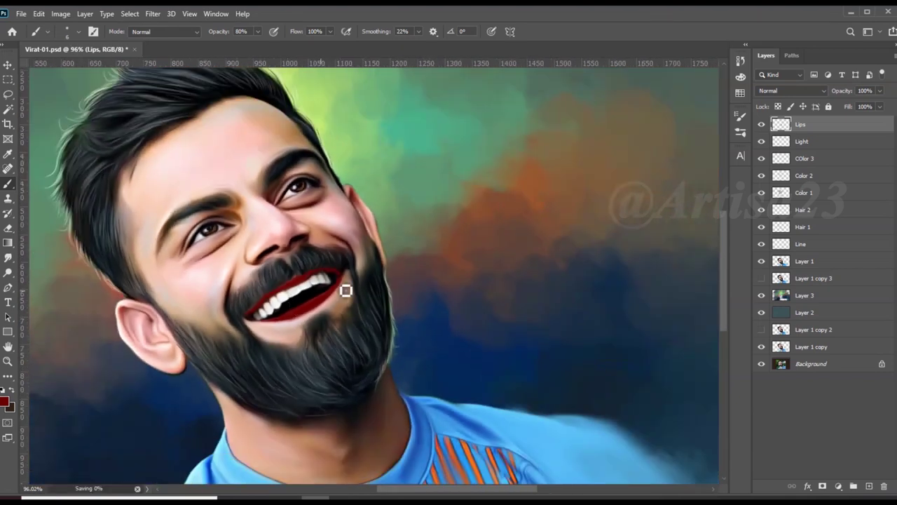
{"action": "left_click", "coordinate": [792, 91]}
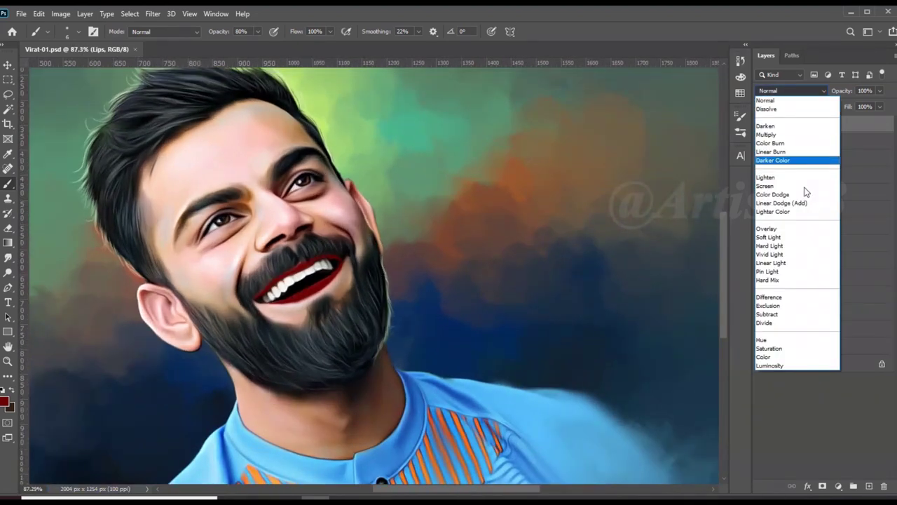
Step: Set the Lips layer blend mode to Soft Light
{"action": "left_click", "coordinate": [792, 237]}
{"action": "key", "text": "v"}
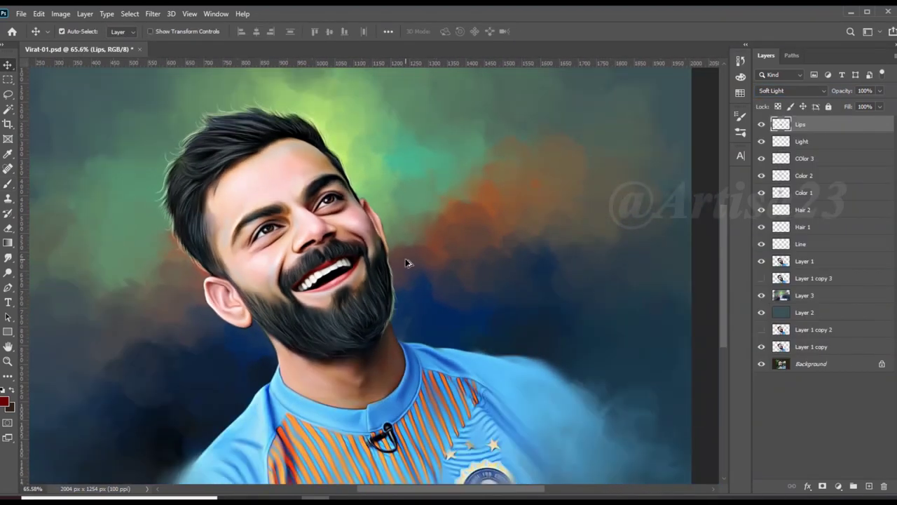
{"action": "scroll", "coordinate": [406, 260], "scroll_direction": "down", "scroll_amount": 3}
{"action": "scroll", "coordinate": [406, 260], "scroll_direction": "up", "scroll_amount": 1}
Step: Shift the lip colour's hue with Hue/Saturation and lower the Lips layer's fill
{"action": "left_click", "coordinate": [60, 14]}
{"action": "left_click", "coordinate": [264, 104]}
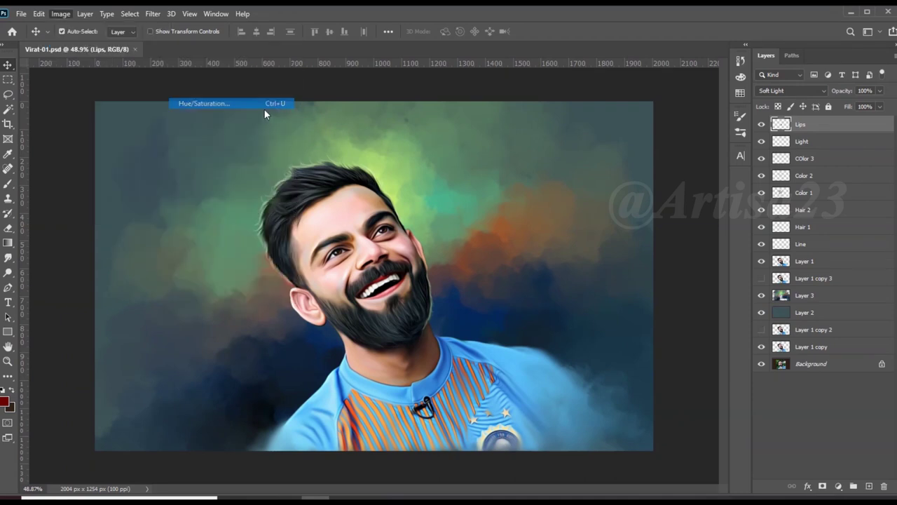
{"action": "mouse_move", "coordinate": [564, 155]}
{"action": "left_mouse_down"}
{"action": "mouse_move", "coordinate": [533, 156]}
{"action": "mouse_move", "coordinate": [585, 156]}
{"action": "left_mouse_up"}
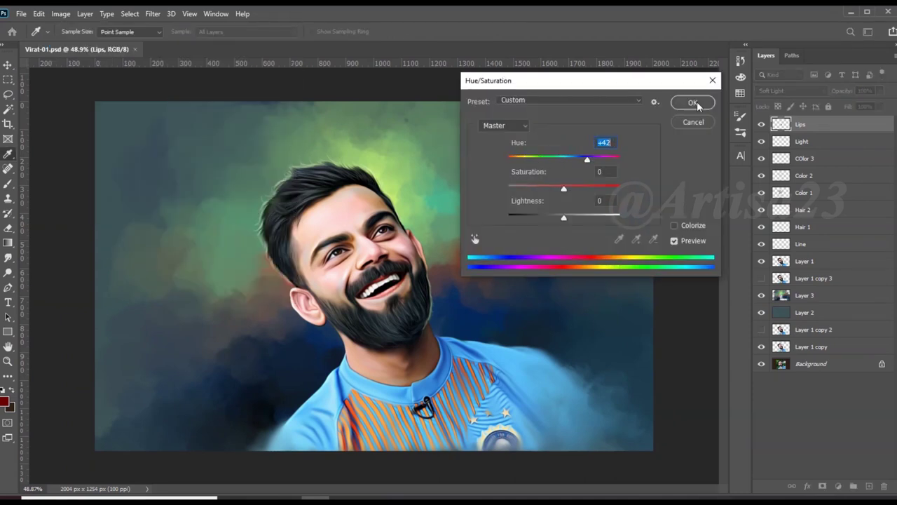
{"action": "left_click", "coordinate": [693, 103]}
{"action": "scroll", "coordinate": [491, 276], "scroll_direction": "up", "scroll_amount": 2}
{"action": "left_click", "coordinate": [881, 107]}
Step: Apply a Color Balance adjustment to the Lips layer
{"action": "left_click", "coordinate": [60, 13]}
{"action": "left_click", "coordinate": [210, 112]}
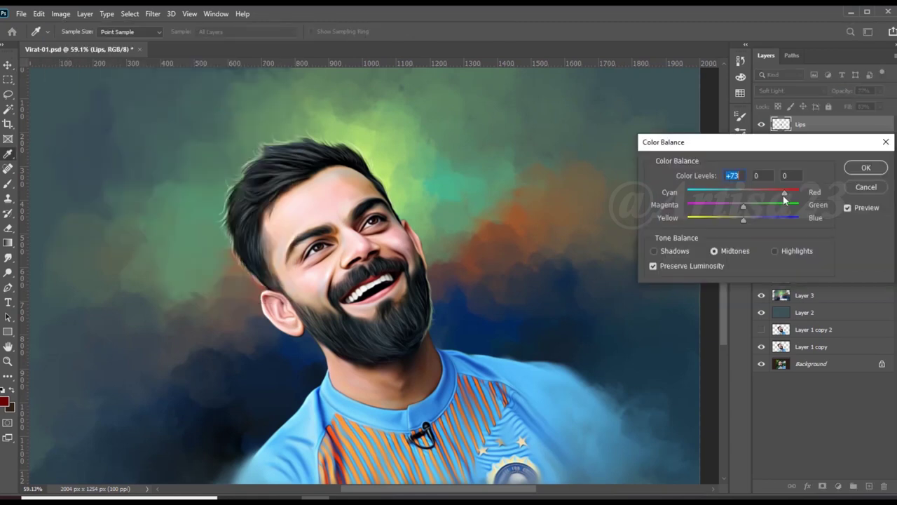
{"action": "key", "text": "Return"}
Step: Select the Hair 2 layer in the Layers panel
{"action": "key", "text": "v"}
{"action": "scroll", "coordinate": [459, 168], "scroll_direction": "down", "scroll_amount": 3}
{"action": "scroll", "coordinate": [403, 266], "scroll_direction": "down", "scroll_amount": 2}
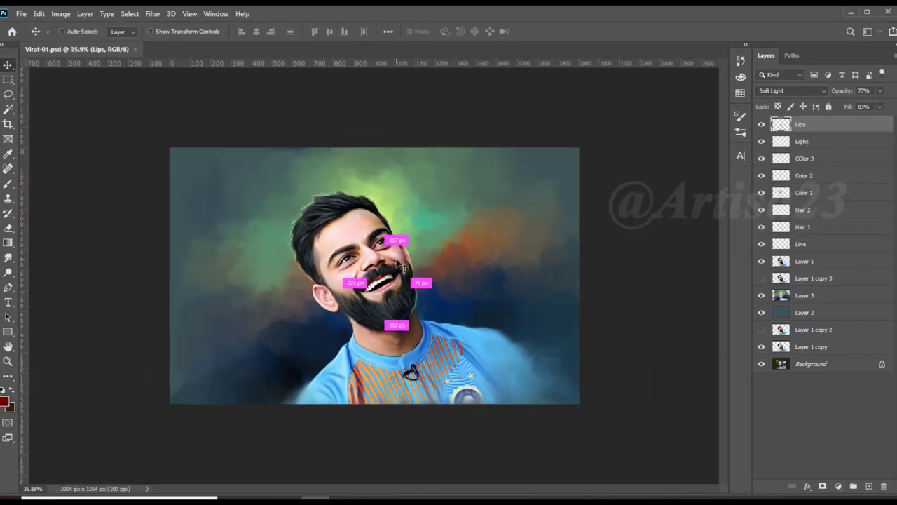
{"action": "scroll", "coordinate": [403, 266], "scroll_direction": "up", "scroll_amount": 3}
{"action": "scroll", "coordinate": [396, 239], "scroll_direction": "up", "scroll_amount": 1}
{"action": "scroll", "coordinate": [395, 239], "scroll_direction": "down", "scroll_amount": 3}
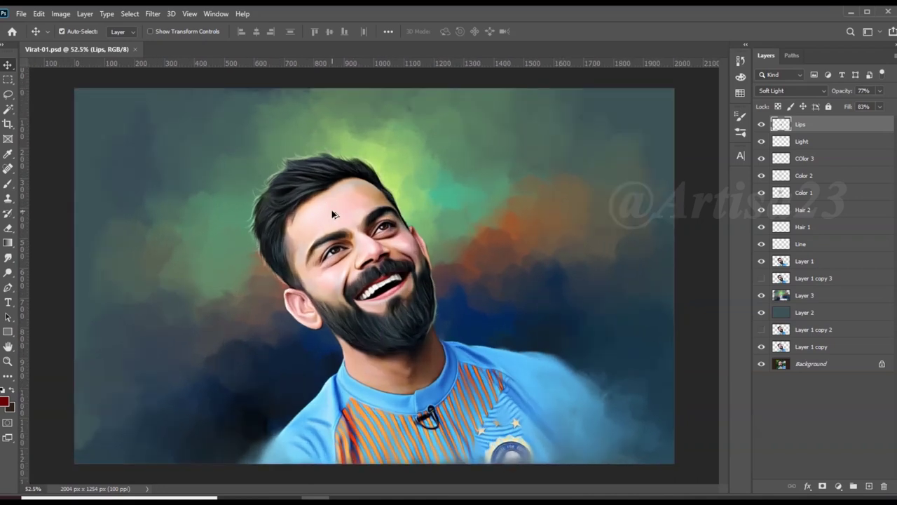
{"action": "scroll", "coordinate": [334, 214], "scroll_direction": "up", "scroll_amount": 2}
{"action": "left_click", "coordinate": [803, 209]}
Step: Add a new empty layer above Hair 2 and set a light-grey brush colour
{"action": "key", "text": "ctrl+shift+alt+n"}
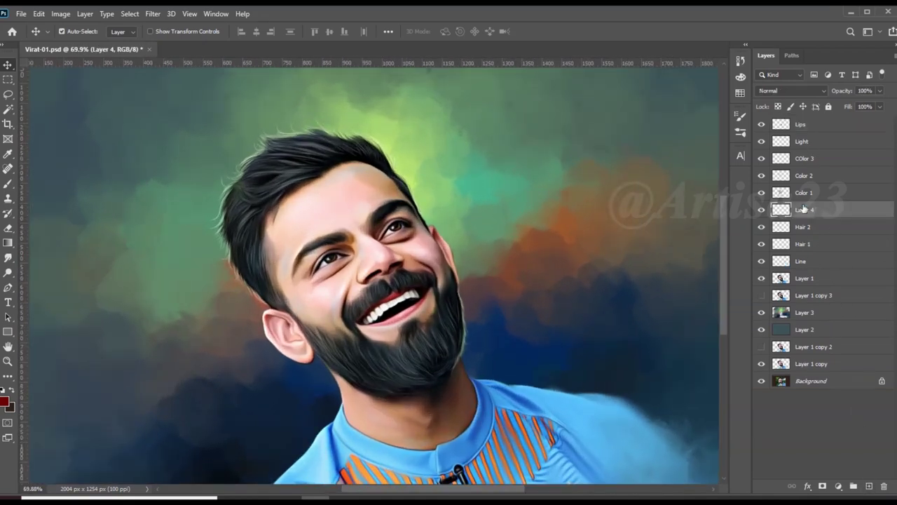
{"action": "scroll", "coordinate": [351, 165], "scroll_direction": "up", "scroll_amount": 1}
{"action": "key", "text": "b"}
{"action": "key", "text": "F5"}
{"action": "key", "text": "F5"}
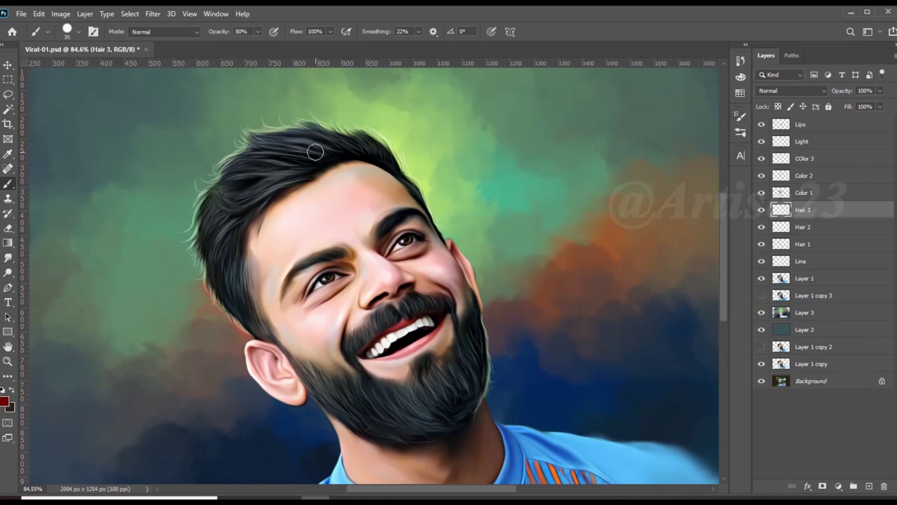
{"action": "scroll", "coordinate": [313, 166], "scroll_direction": "up", "scroll_amount": 6}
{"action": "scroll", "coordinate": [314, 166], "scroll_direction": "up", "scroll_amount": 5}
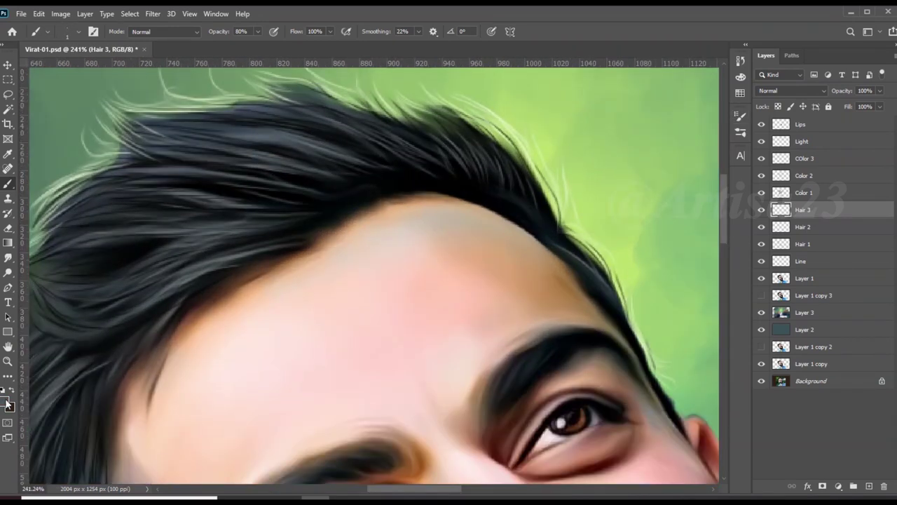
{"action": "left_click", "coordinate": [5, 401]}
{"action": "key", "text": "Return"}
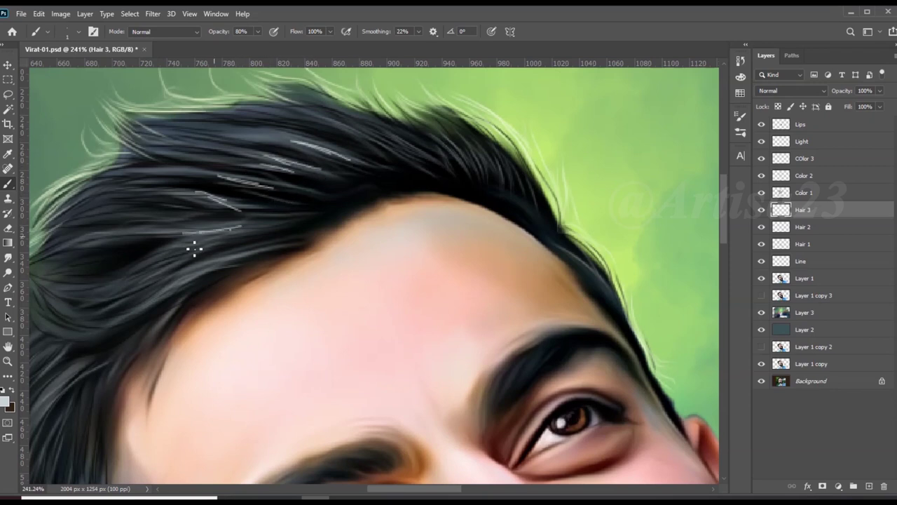
Step: Zoom out until the whole portrait and background fit in the window
{"action": "scroll", "coordinate": [290, 223], "scroll_direction": "down", "scroll_amount": 2}
{"action": "scroll", "coordinate": [192, 254], "scroll_direction": "down", "scroll_amount": 1}
{"action": "scroll", "coordinate": [204, 224], "scroll_direction": "up", "scroll_amount": 1}
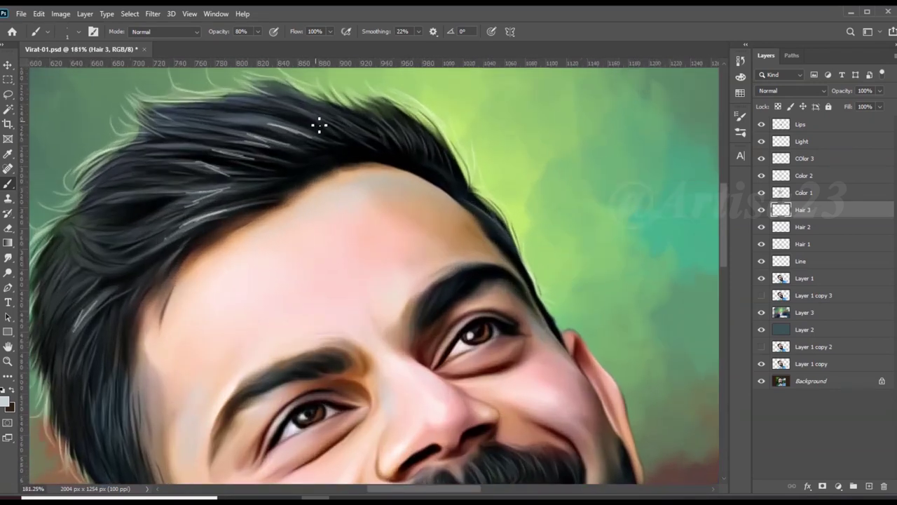
{"action": "scroll", "coordinate": [332, 163], "scroll_direction": "left", "scroll_amount": 1}
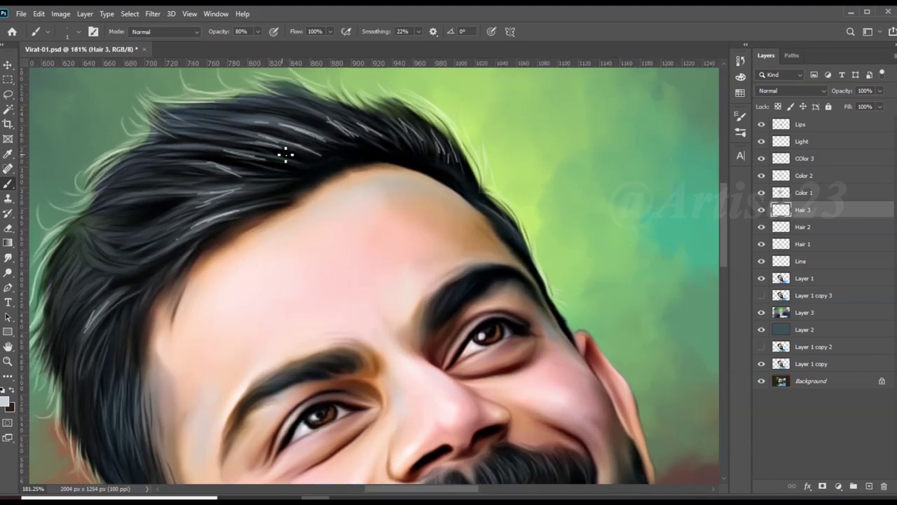
{"action": "scroll", "coordinate": [216, 157], "scroll_direction": "down", "scroll_amount": 2}
{"action": "scroll", "coordinate": [401, 263], "scroll_direction": "up", "scroll_amount": 3}
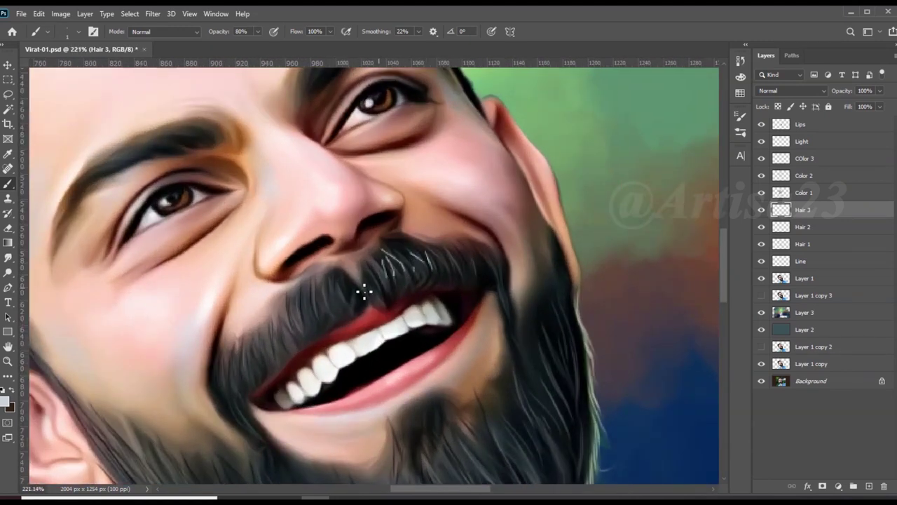
{"action": "scroll", "coordinate": [451, 390], "scroll_direction": "down", "scroll_amount": 3}
{"action": "scroll", "coordinate": [477, 370], "scroll_direction": "down", "scroll_amount": 1}
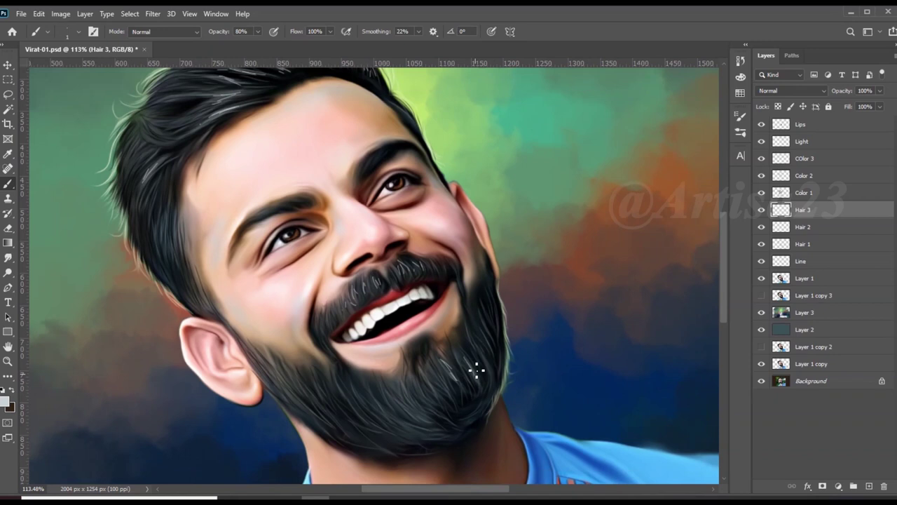
{"action": "scroll", "coordinate": [357, 400], "scroll_direction": "down", "scroll_amount": 2}
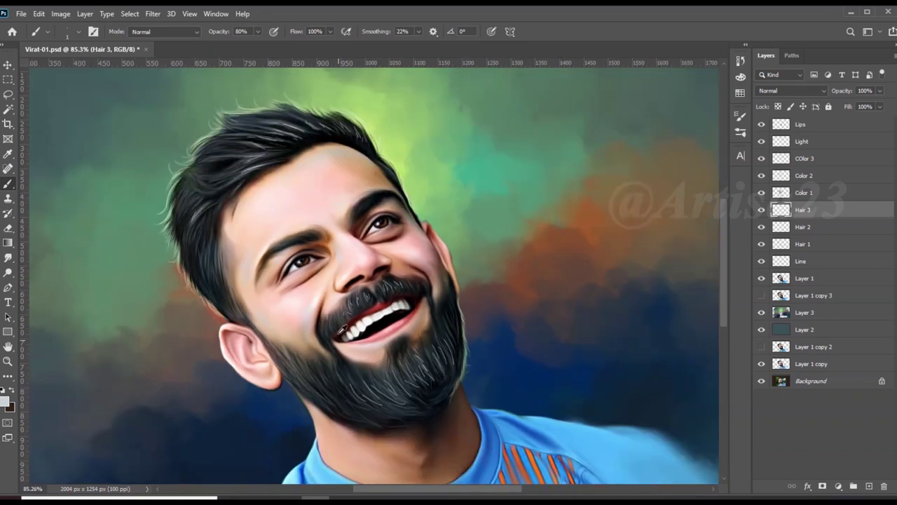
{"action": "scroll", "coordinate": [433, 226], "scroll_direction": "down", "scroll_amount": 2}
{"action": "scroll", "coordinate": [512, 316], "scroll_direction": "up", "scroll_amount": 2}
{"action": "scroll", "coordinate": [503, 293], "scroll_direction": "down", "scroll_amount": 1}
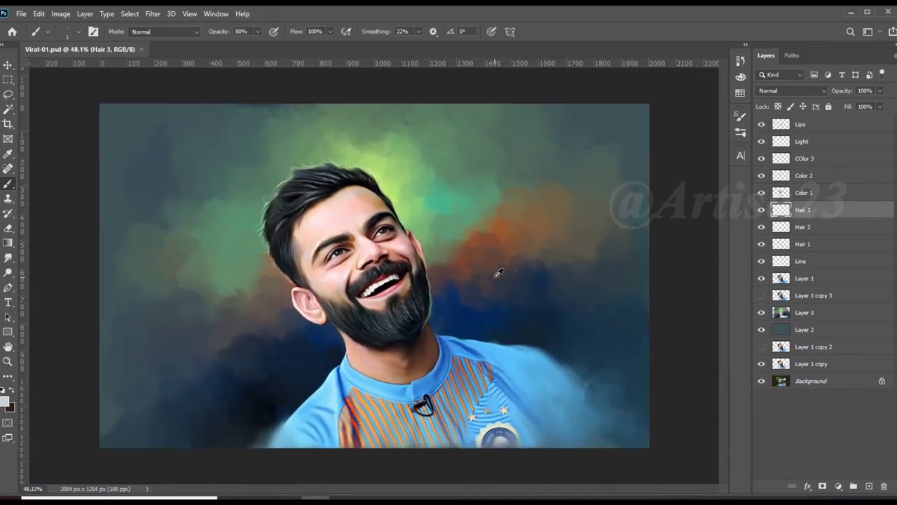
{"action": "scroll", "coordinate": [496, 276], "scroll_direction": "down", "scroll_amount": 1}
{"action": "scroll", "coordinate": [499, 277], "scroll_direction": "up", "scroll_amount": 1}
{"action": "scroll", "coordinate": [503, 278], "scroll_direction": "down", "scroll_amount": 1}
{"action": "scroll", "coordinate": [506, 278], "scroll_direction": "down", "scroll_amount": 1}
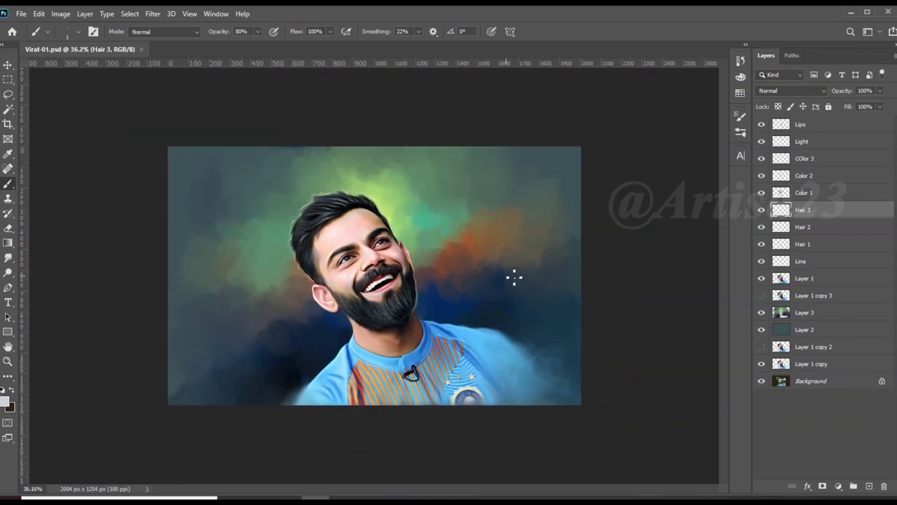
{"action": "scroll", "coordinate": [530, 260], "scroll_direction": "up", "scroll_amount": 1}
{"action": "scroll", "coordinate": [542, 260], "scroll_direction": "down", "scroll_amount": 2}
Step: Group the painting layers, duplicate the group as backup, and delete the hidden duplicate layer
{"action": "left_click", "coordinate": [810, 124]}
{"action": "left_click", "coordinate": [807, 329], "text": "shift"}
{"action": "key", "text": "ctrl+g"}
{"action": "key", "text": "ctrl+j"}
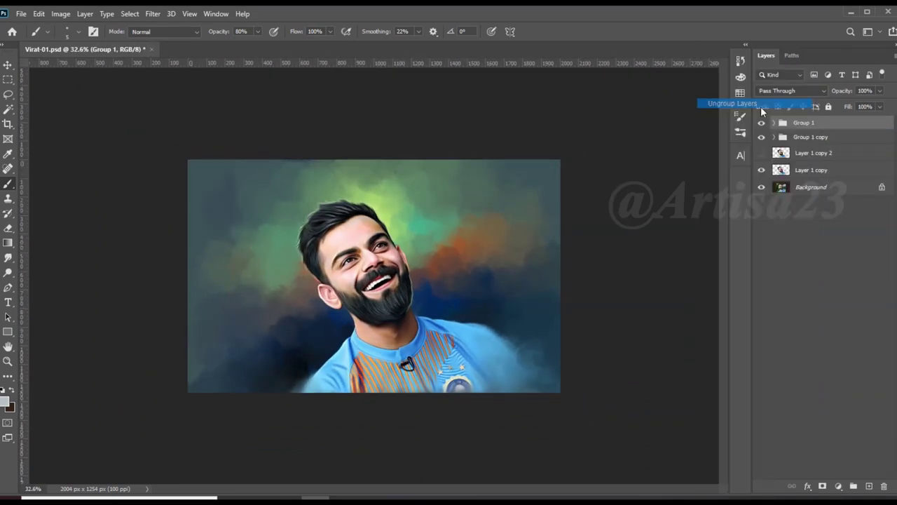
{"action": "left_click_drag", "start_coordinate": [811, 143], "coordinate": [884, 487]}
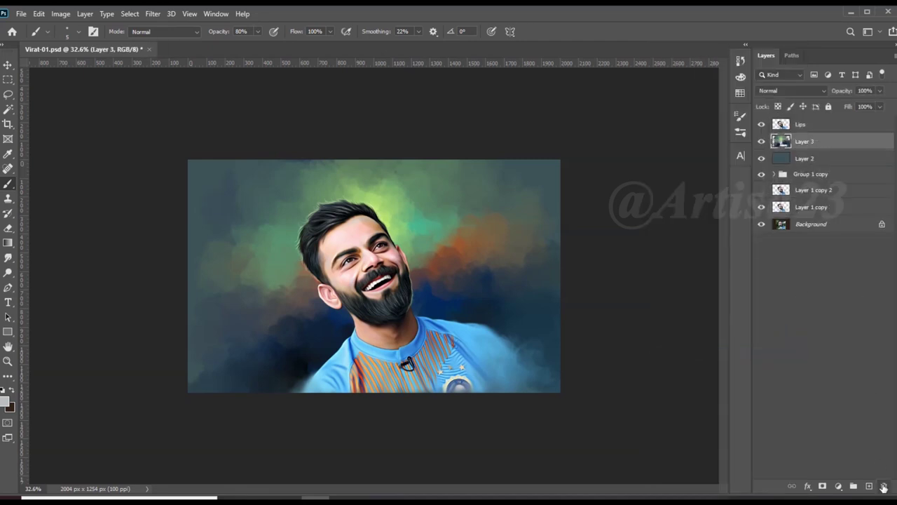
{"action": "scroll", "coordinate": [457, 257], "scroll_direction": "up", "scroll_amount": 1}
Step: Add a layer mask to Lips and set a black brush at 45% opacity
{"action": "left_click", "coordinate": [806, 124]}
{"action": "left_click", "coordinate": [823, 485]}
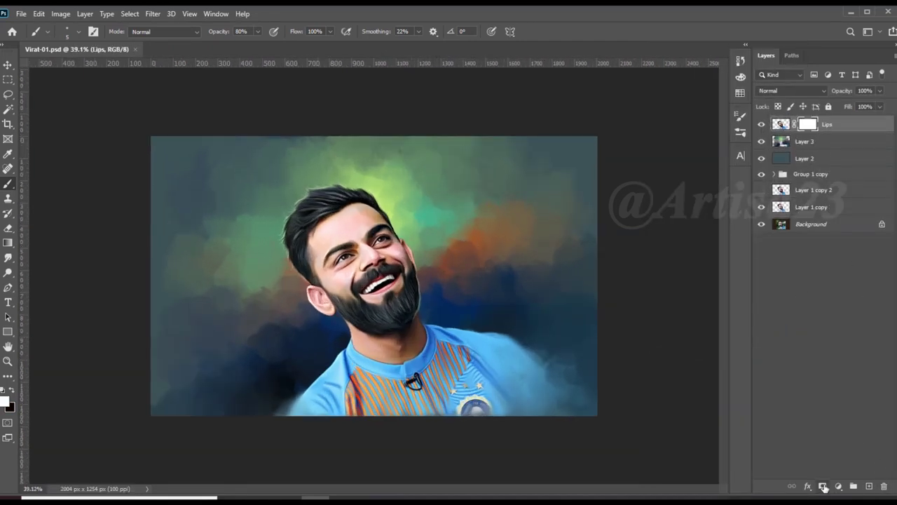
{"action": "left_click", "coordinate": [740, 117]}
{"action": "left_click", "coordinate": [708, 111]}
{"action": "left_click_drag", "start_coordinate": [258, 32], "coordinate": [233, 47]}
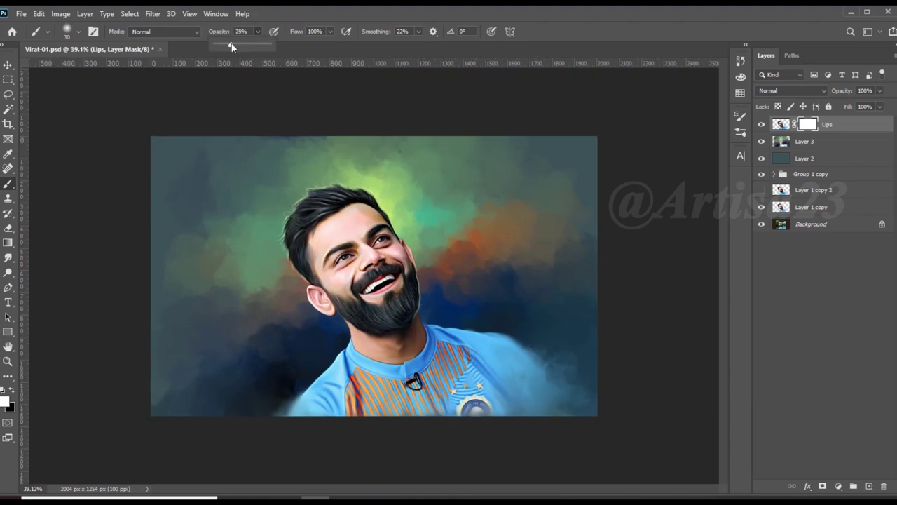
{"action": "left_click", "coordinate": [12, 391]}
{"action": "scroll", "coordinate": [373, 275], "scroll_direction": "up", "scroll_amount": 2}
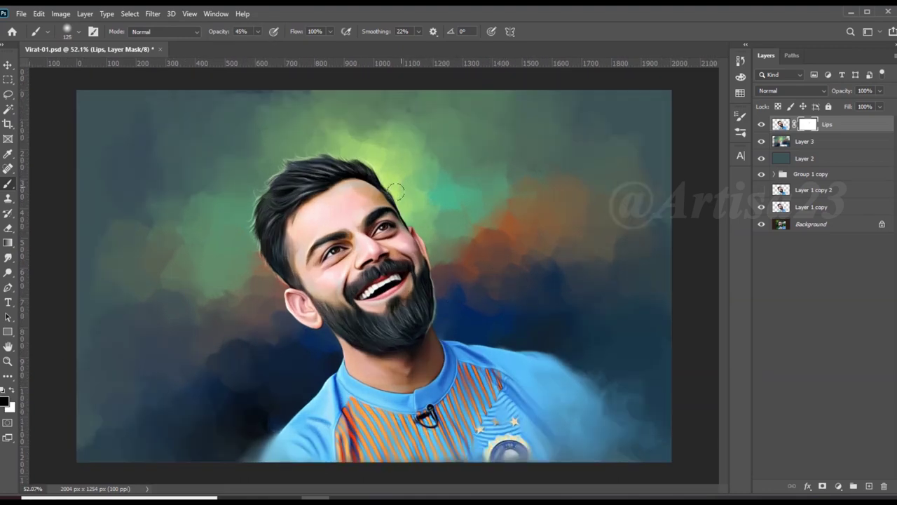
Step: Paint on the mask to soften the ear and hair edges into the background
{"action": "key", "text": "bracketright"}
{"action": "key", "text": "bracketleft"}
{"action": "scroll", "coordinate": [439, 228], "scroll_direction": "up", "scroll_amount": 3}
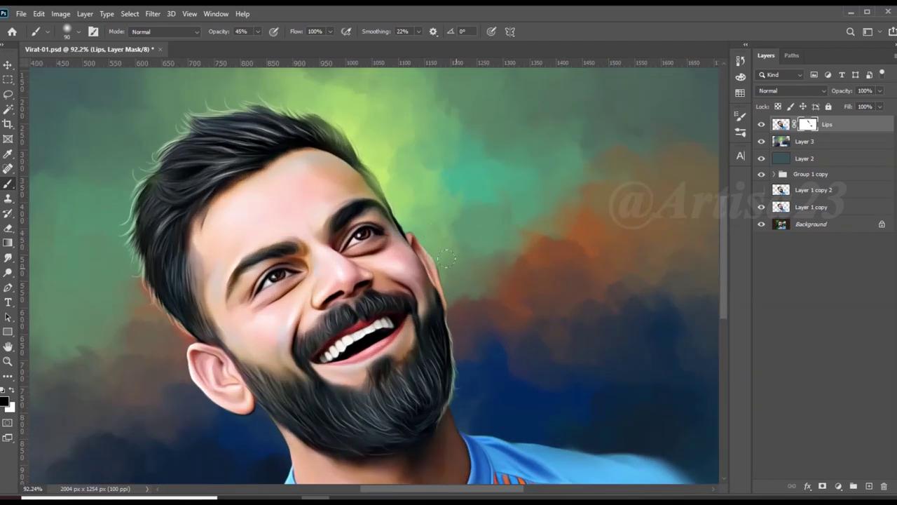
{"action": "scroll", "coordinate": [270, 85], "scroll_direction": "down", "scroll_amount": 2}
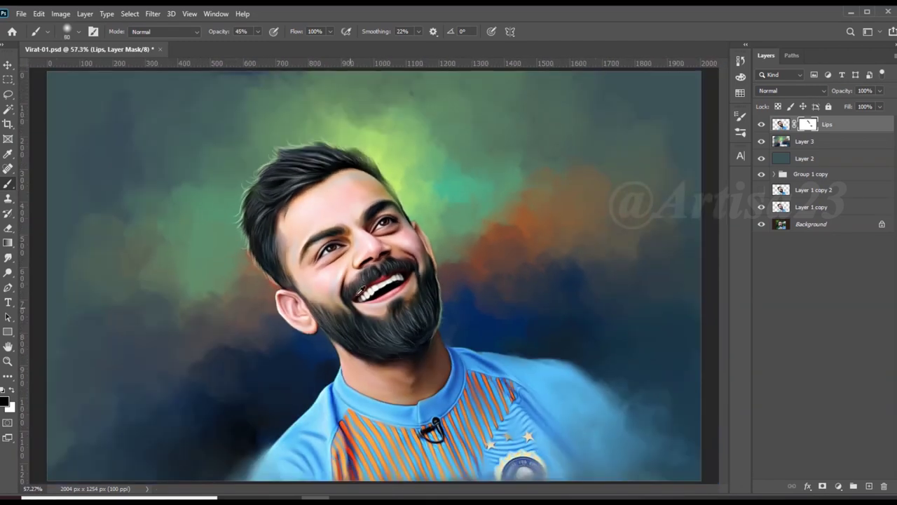
{"action": "scroll", "coordinate": [324, 359], "scroll_direction": "up", "scroll_amount": 1}
{"action": "scroll", "coordinate": [321, 375], "scroll_direction": "down", "scroll_amount": 1}
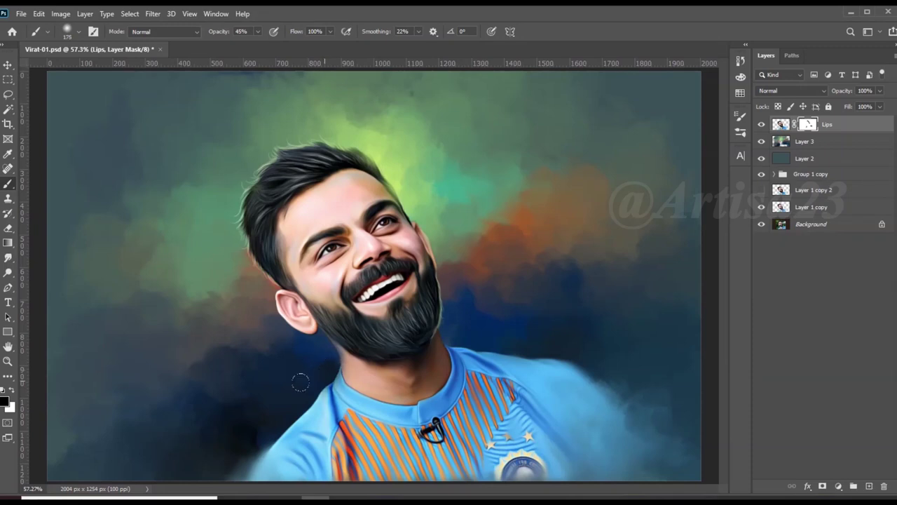
{"action": "key", "text": "bracketright"}
{"action": "key", "text": "bracketright"}
{"action": "scroll", "coordinate": [263, 283], "scroll_direction": "down", "scroll_amount": 1}
{"action": "scroll", "coordinate": [273, 308], "scroll_direction": "up", "scroll_amount": 2}
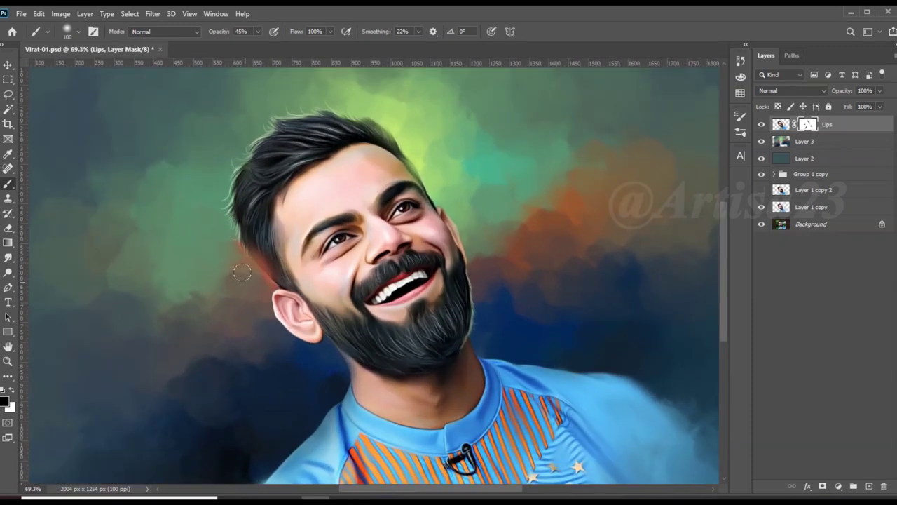
{"action": "scroll", "coordinate": [290, 335], "scroll_direction": "down", "scroll_amount": 1}
{"action": "scroll", "coordinate": [290, 335], "scroll_direction": "up", "scroll_amount": 2}
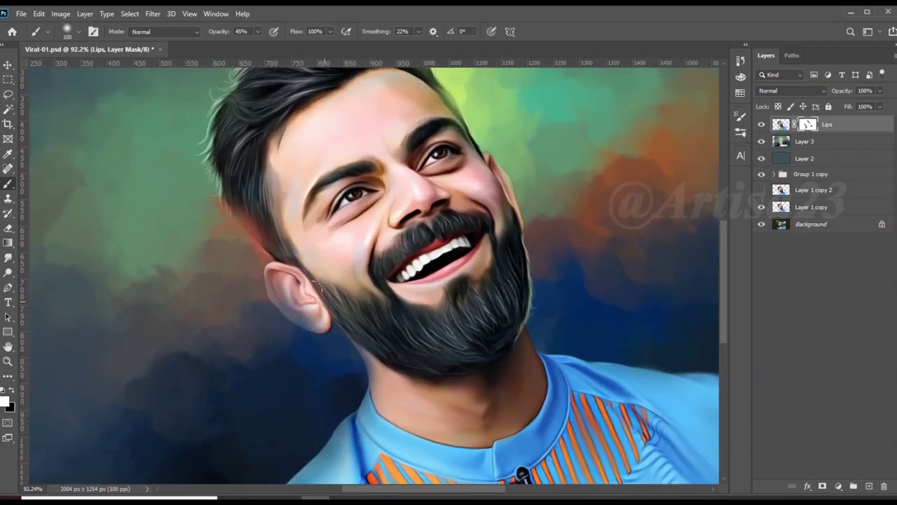
{"action": "left_click_drag", "start_coordinate": [279, 274], "coordinate": [309, 300]}
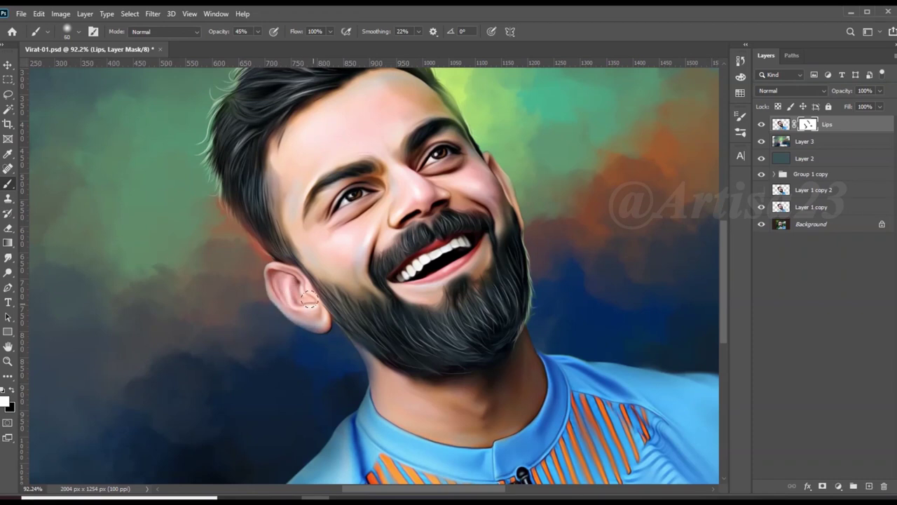
{"action": "scroll", "coordinate": [365, 382], "scroll_direction": "down", "scroll_amount": 2}
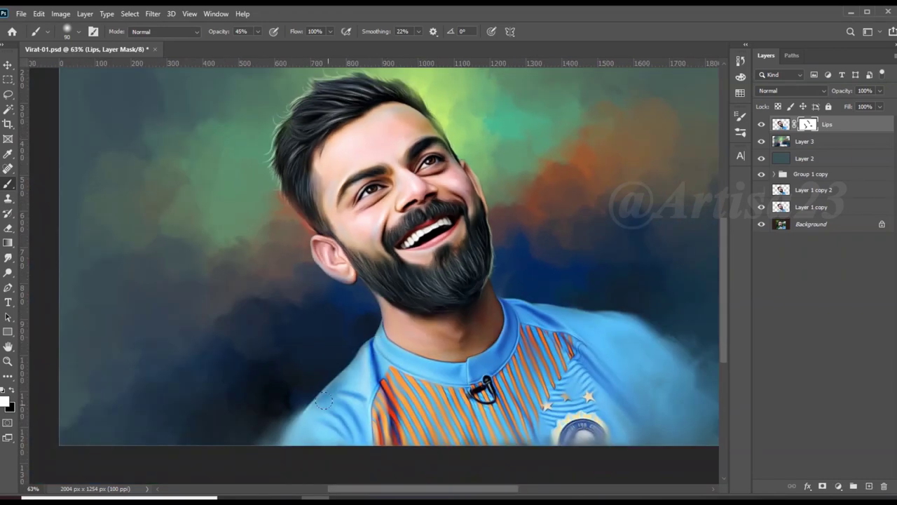
{"action": "scroll", "coordinate": [335, 240], "scroll_direction": "up", "scroll_amount": 2}
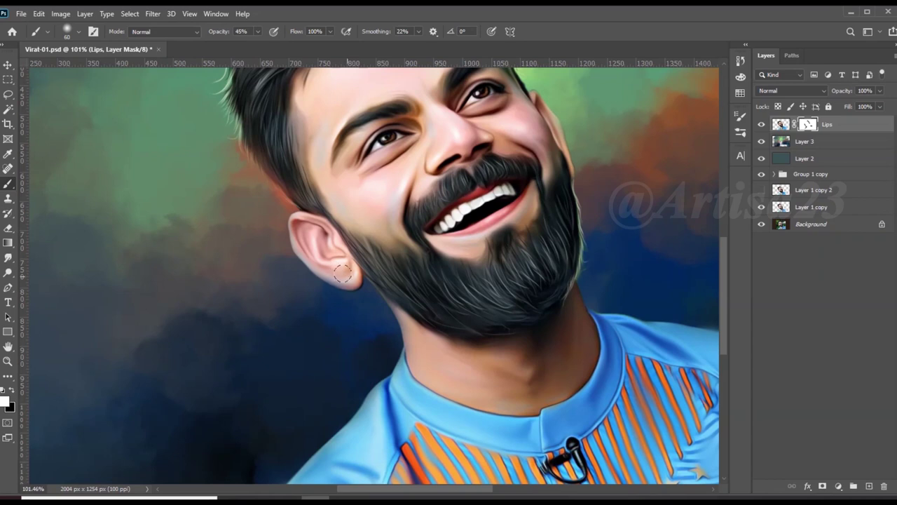
{"action": "scroll", "coordinate": [324, 241], "scroll_direction": "down", "scroll_amount": 2}
{"action": "scroll", "coordinate": [242, 262], "scroll_direction": "up", "scroll_amount": 2}
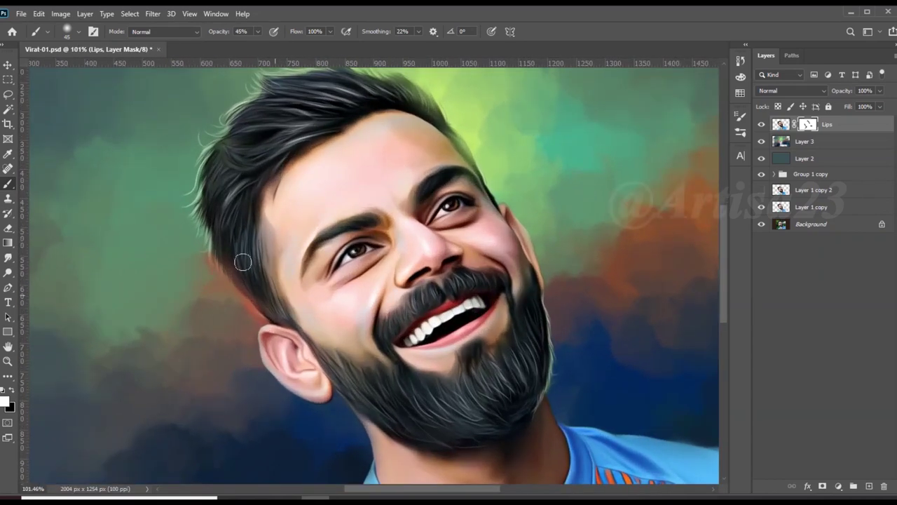
{"action": "scroll", "coordinate": [244, 166], "scroll_direction": "down", "scroll_amount": 3}
{"action": "scroll", "coordinate": [251, 246], "scroll_direction": "up", "scroll_amount": 1}
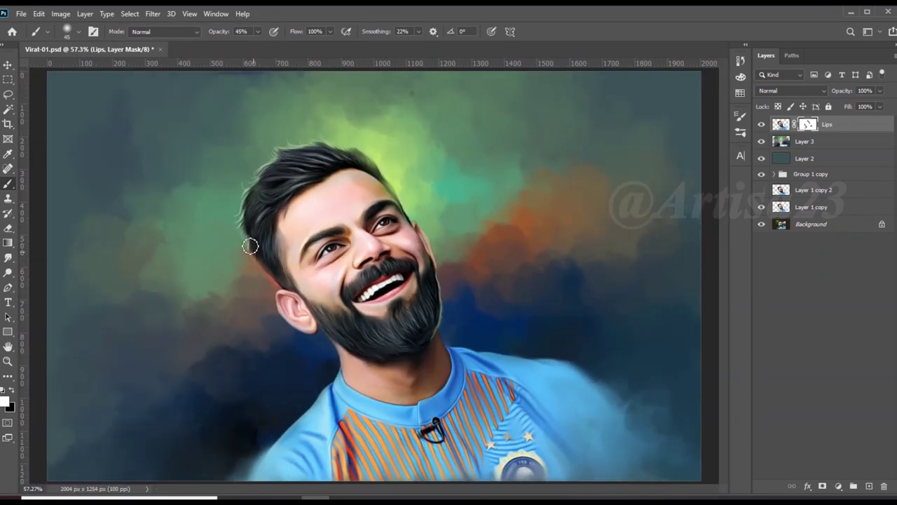
{"action": "scroll", "coordinate": [309, 227], "scroll_direction": "down", "scroll_amount": 1}
{"action": "scroll", "coordinate": [365, 220], "scroll_direction": "up", "scroll_amount": 1}
{"action": "scroll", "coordinate": [424, 214], "scroll_direction": "down", "scroll_amount": 1}
{"action": "scroll", "coordinate": [404, 214], "scroll_direction": "down", "scroll_amount": 1}
Step: Group Lips, Layer 3 and Layer 2 and merge them into Group 1
{"action": "left_click", "coordinate": [831, 159], "text": "shift"}
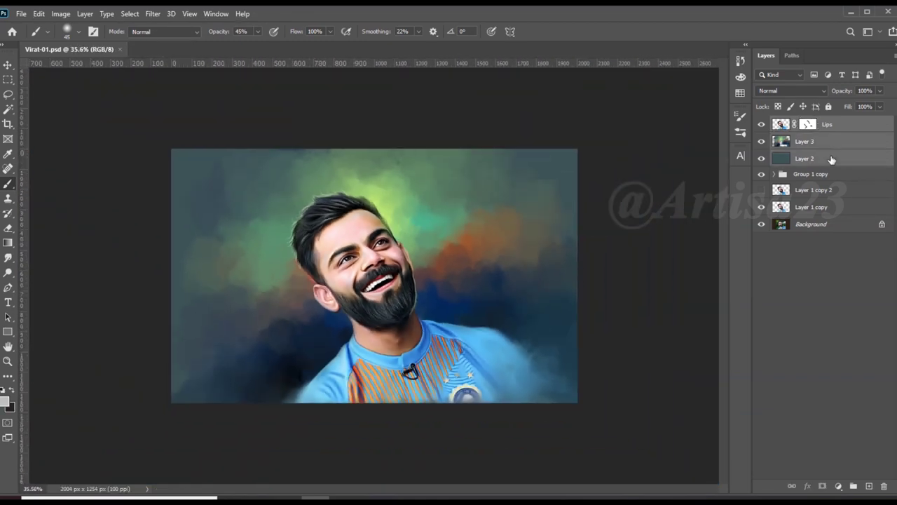
{"action": "key", "text": "ctrl+g"}
{"action": "right_click", "coordinate": [830, 122]}
{"action": "left_click", "coordinate": [749, 405]}
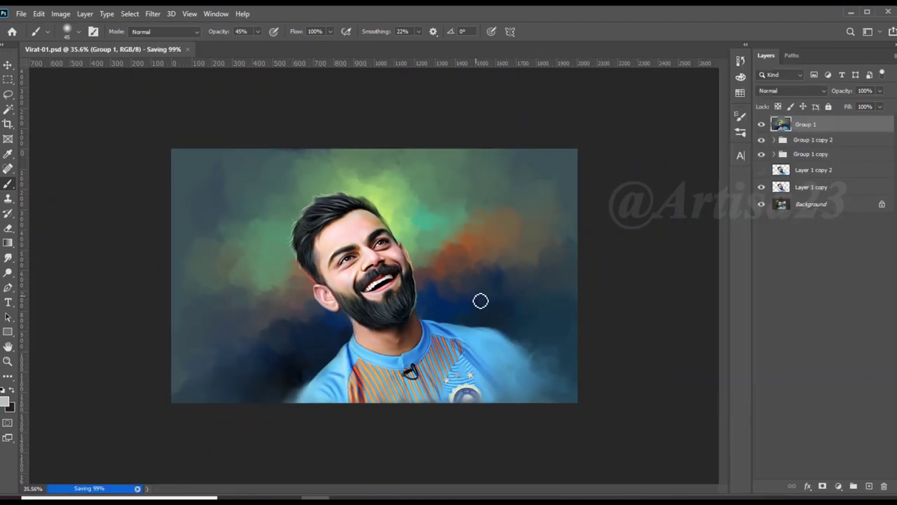
{"action": "scroll", "coordinate": [477, 288], "scroll_direction": "up", "scroll_amount": 1}
Step: Apply Color Balance twice to the midtones: Red +19, then Yellow -15
{"action": "left_click", "coordinate": [60, 13]}
{"action": "left_click", "coordinate": [202, 114]}
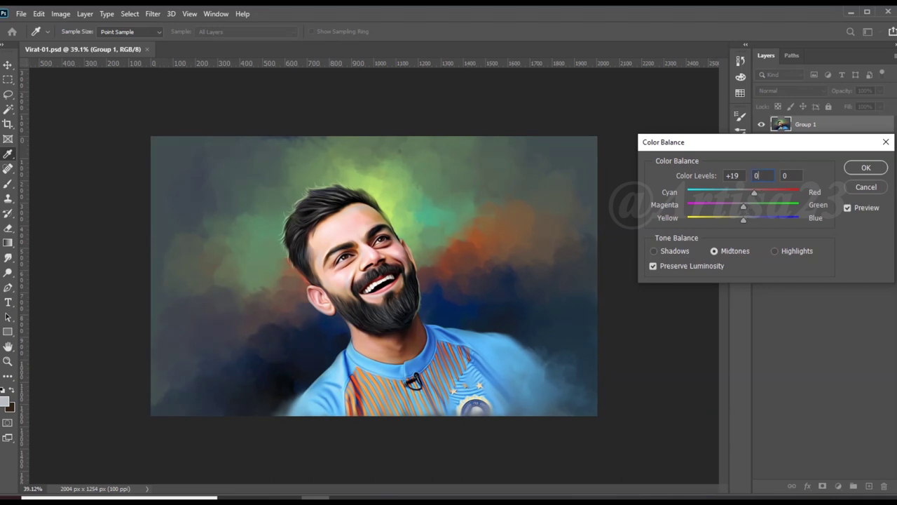
{"action": "left_click", "coordinate": [866, 168]}
{"action": "left_click", "coordinate": [52, 14]}
{"action": "mouse_move", "coordinate": [78, 44]}
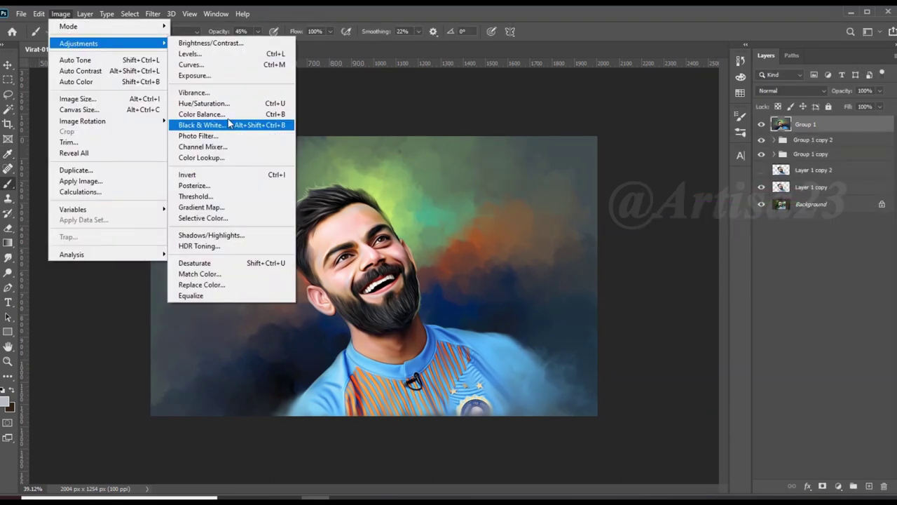
{"action": "left_click", "coordinate": [203, 114]}
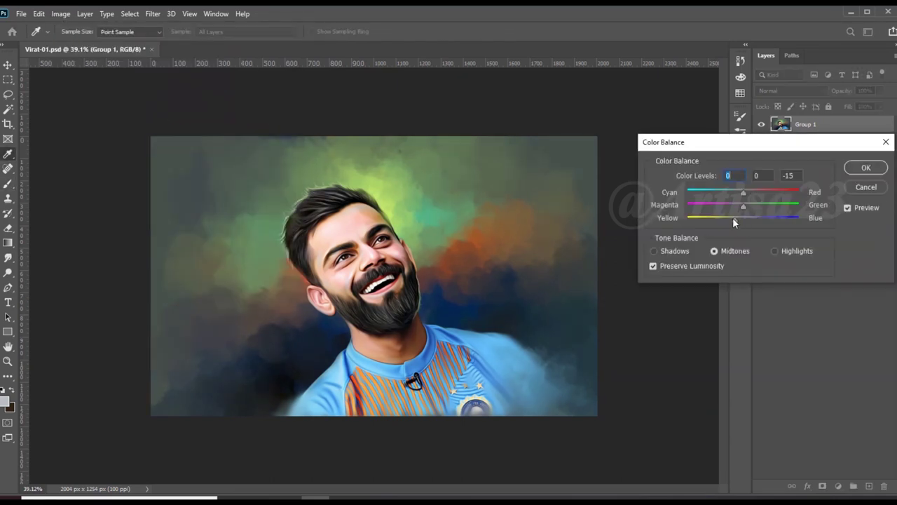
{"action": "left_click", "coordinate": [866, 167]}
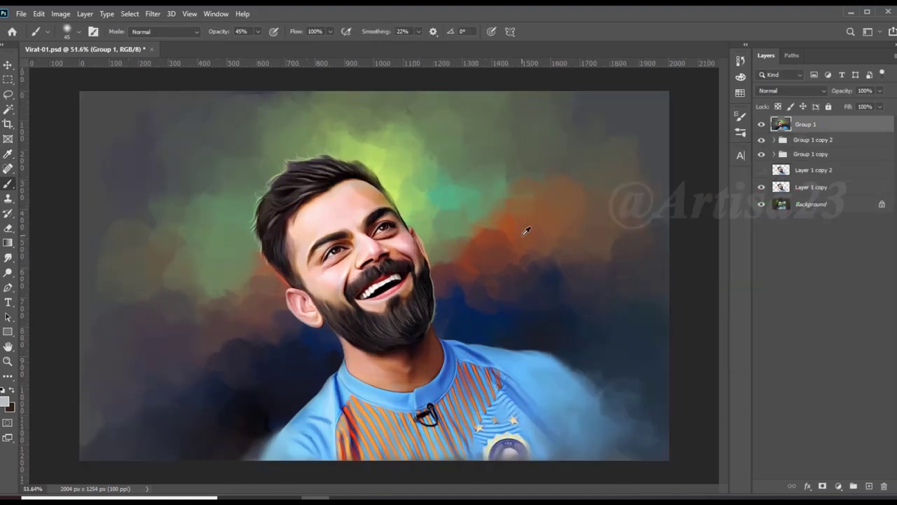